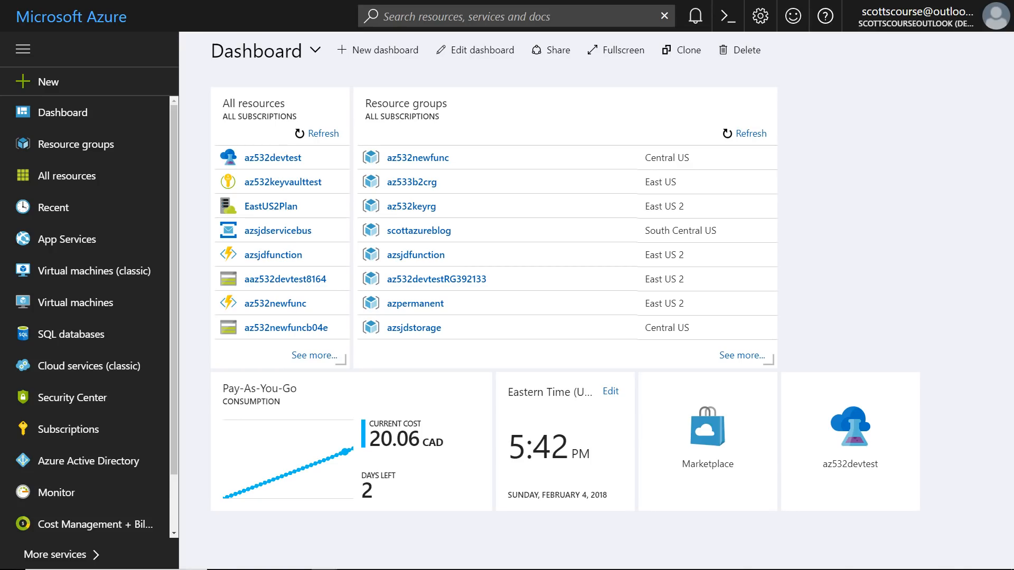
# - Review what the Azure free account page offers and return to the Azure portal dashboard
pyautogui.moveTo(1013, 53); pyautogui.dragTo(254, 12)
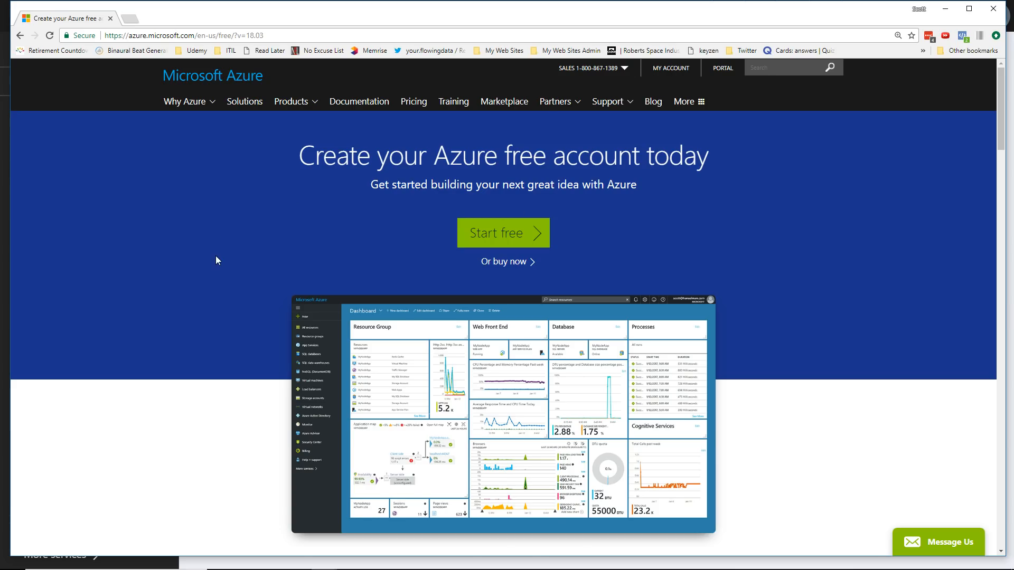
pyautogui.scroll(-6, 217, 258)
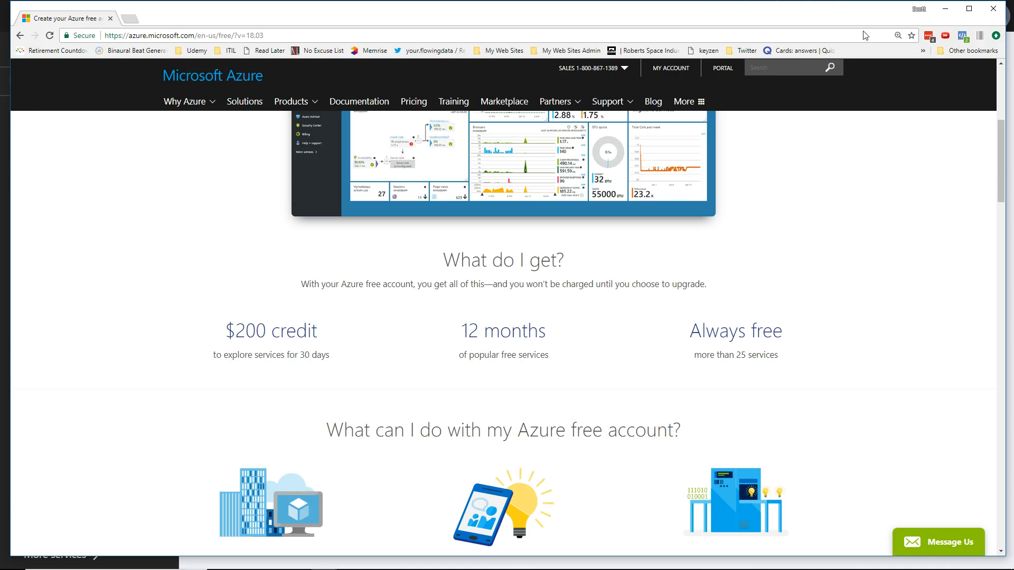
pyautogui.click(945, 8)
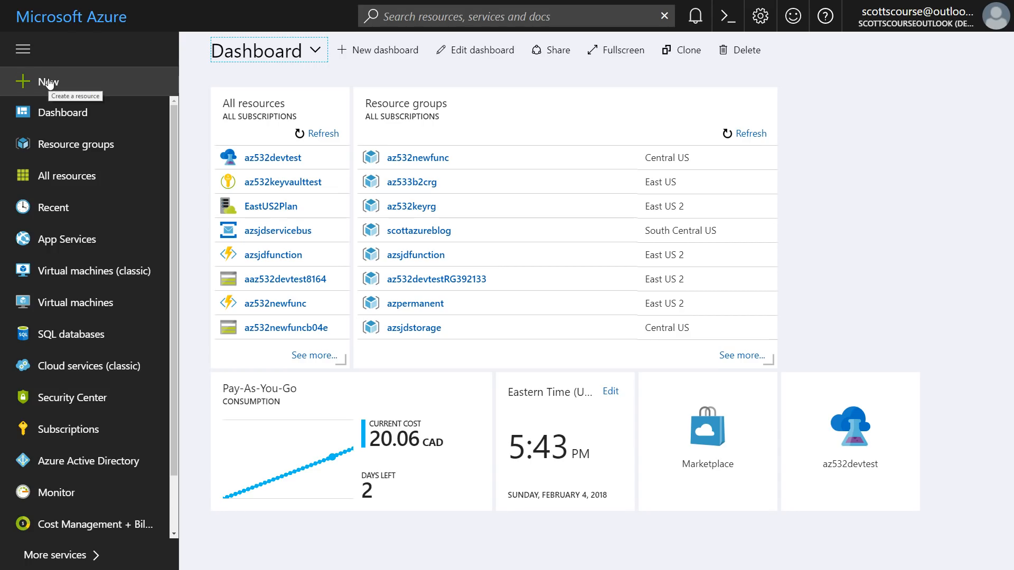
# - Start creating a virtual machine from the virtual machines list and browse the available Compute marketplace images
pyautogui.click(72, 301)
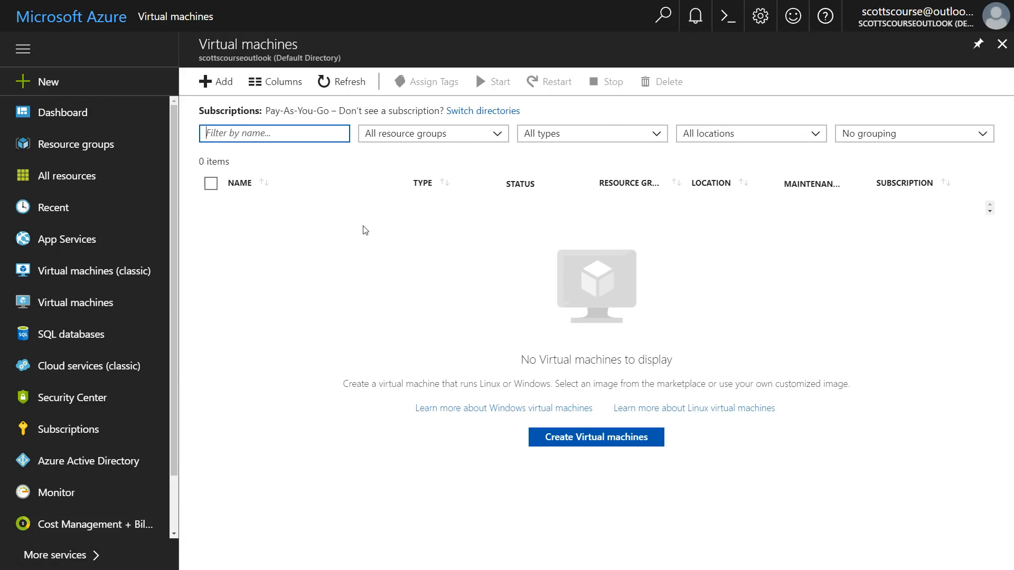
pyautogui.click(597, 443)
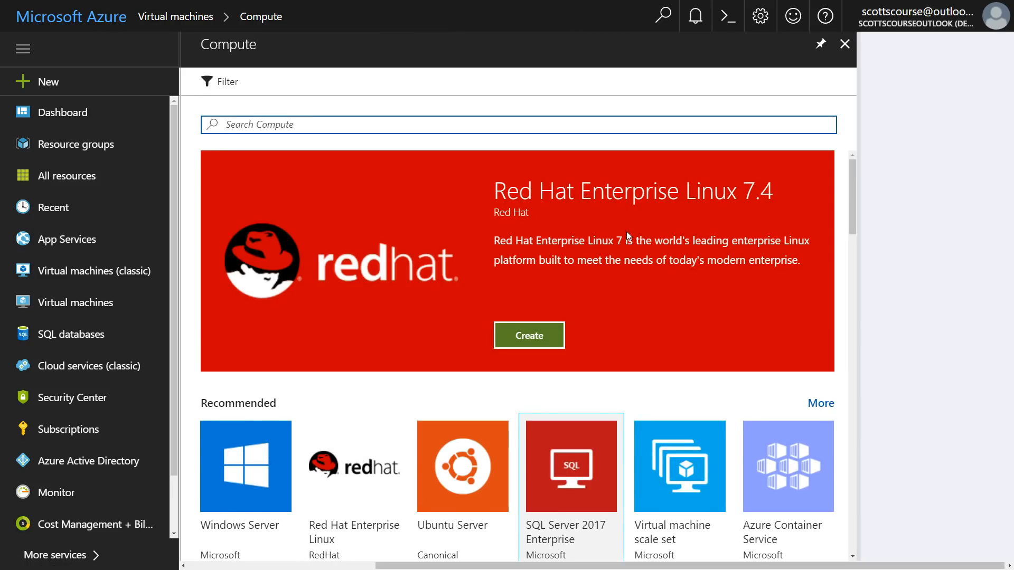
pyautogui.scroll(-2, 446, 180)
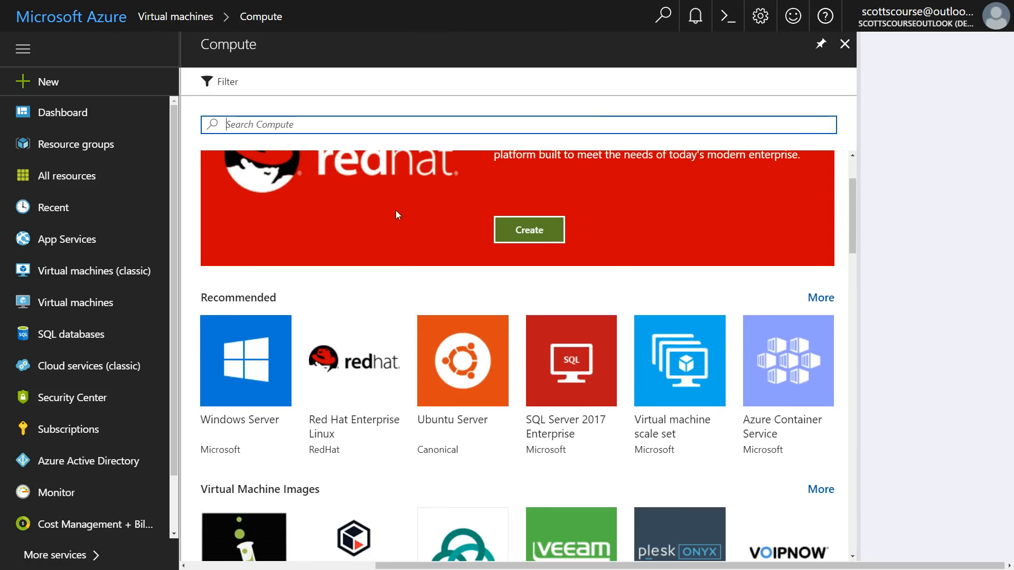
pyautogui.scroll(-4, 398, 212)
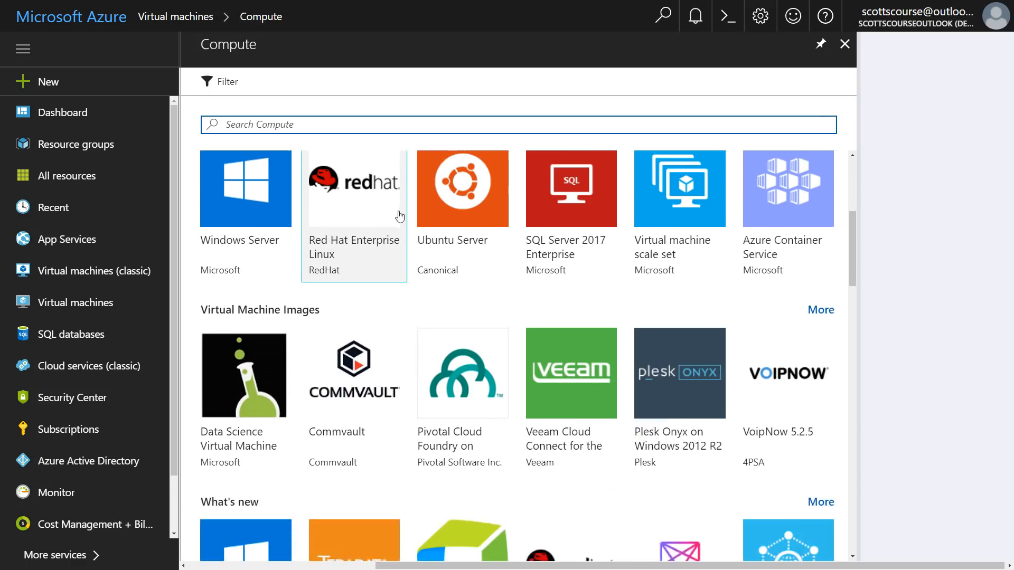
pyautogui.moveTo(851, 250); pyautogui.dragTo(844, 336)
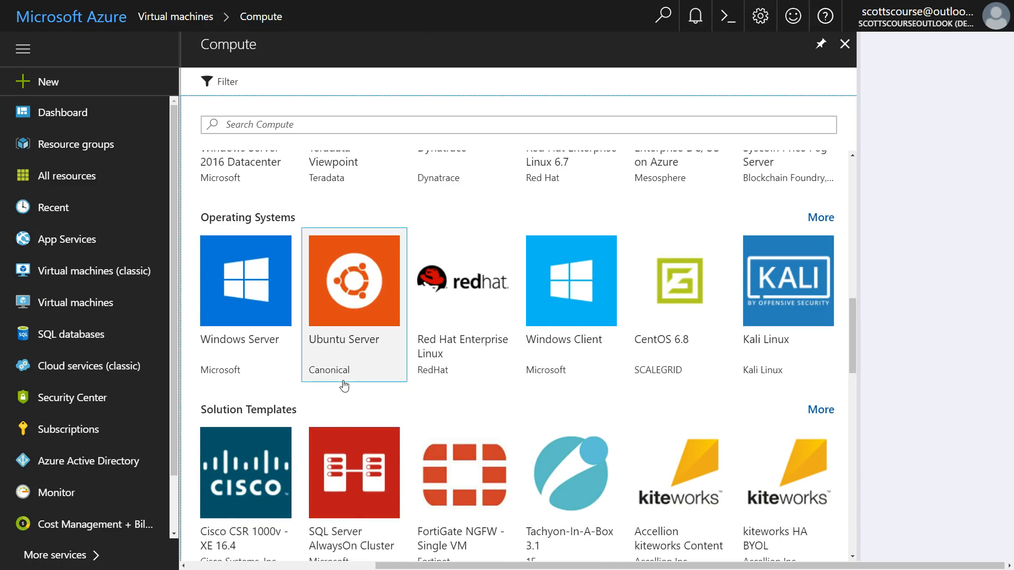
pyautogui.scroll(-3, 496, 407)
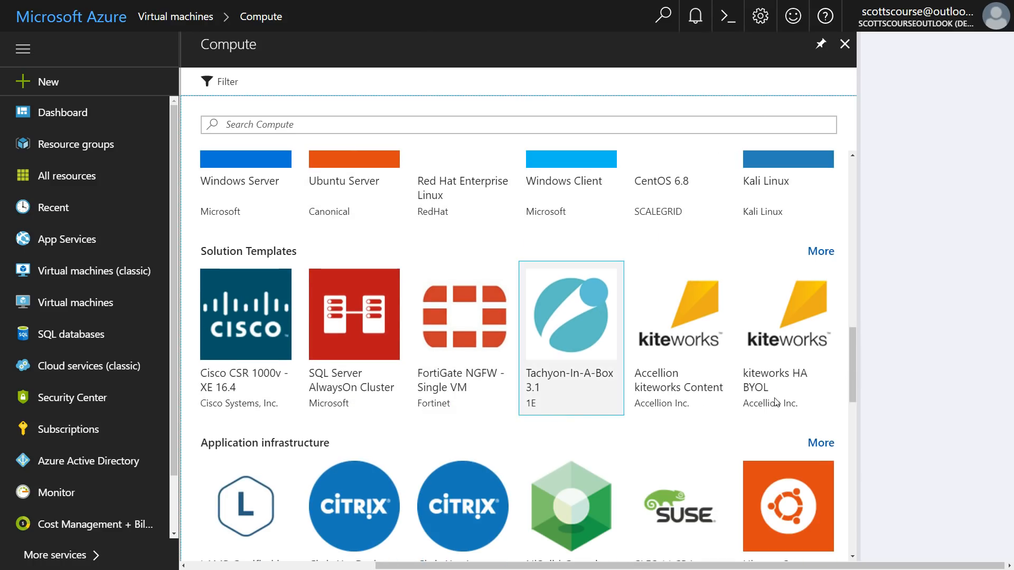
pyautogui.moveTo(853, 358); pyautogui.dragTo(855, 202)
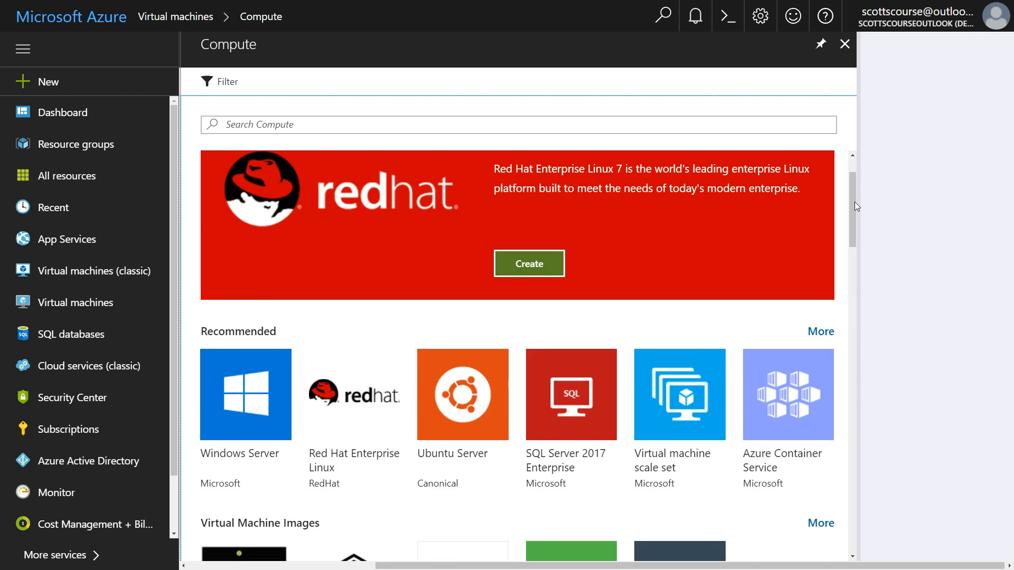
# - Choose the Windows Server 2016 Datacenter image from the recommended Windows Server offerings
pyautogui.click(241, 456)
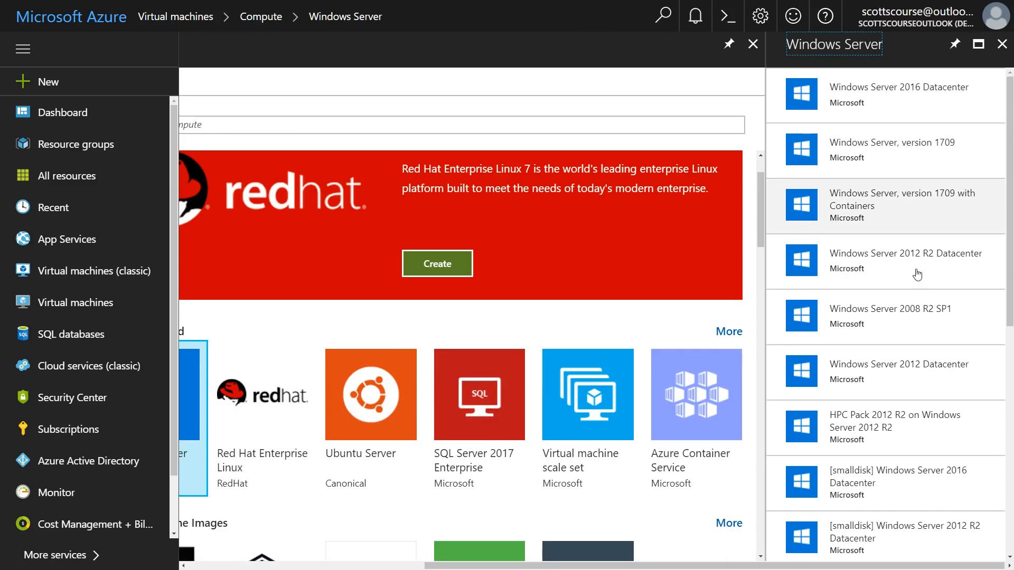
pyautogui.moveTo(1006, 289); pyautogui.dragTo(1011, 444)
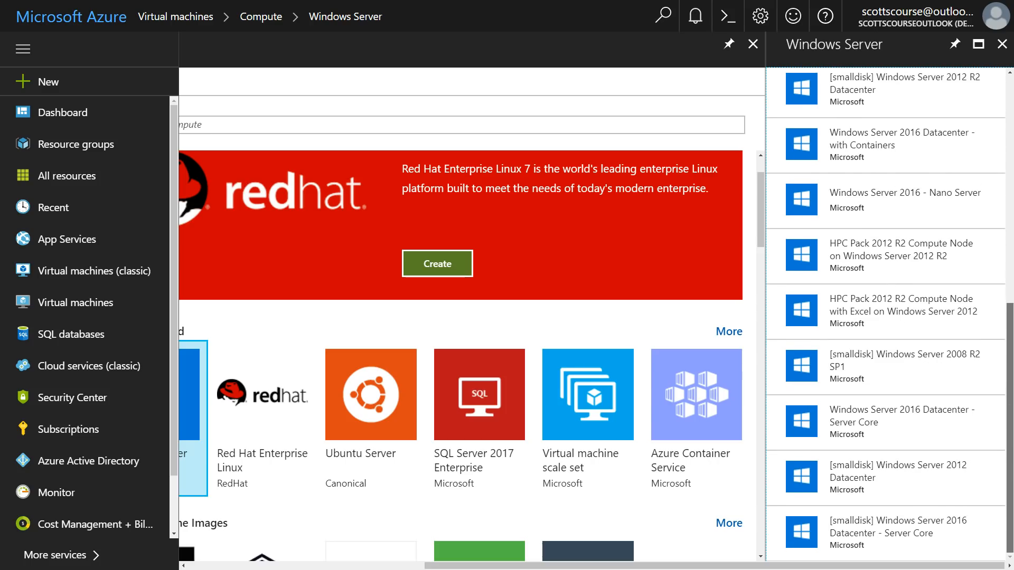
pyautogui.scroll(10, 981, 210)
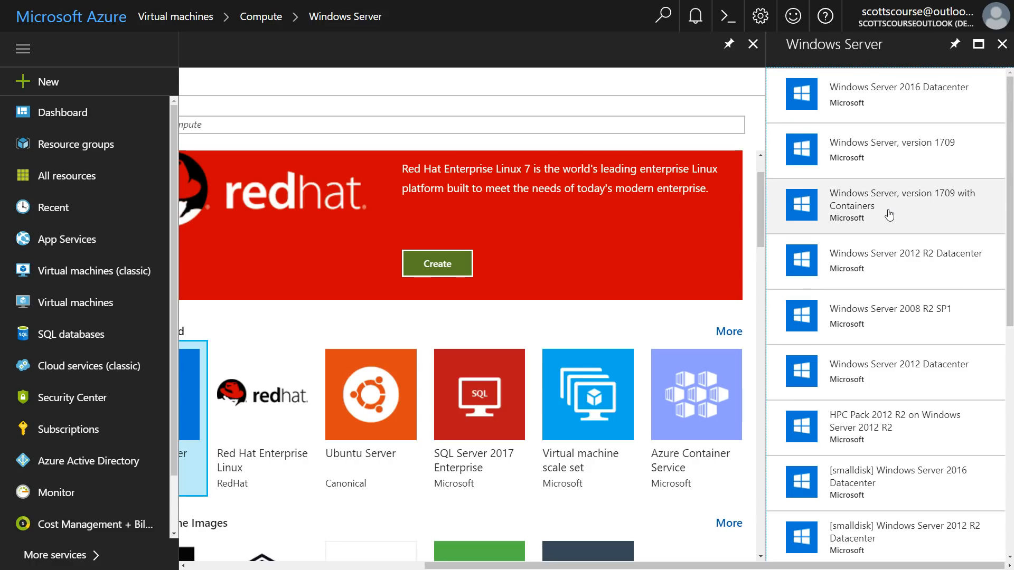
pyautogui.click(905, 92)
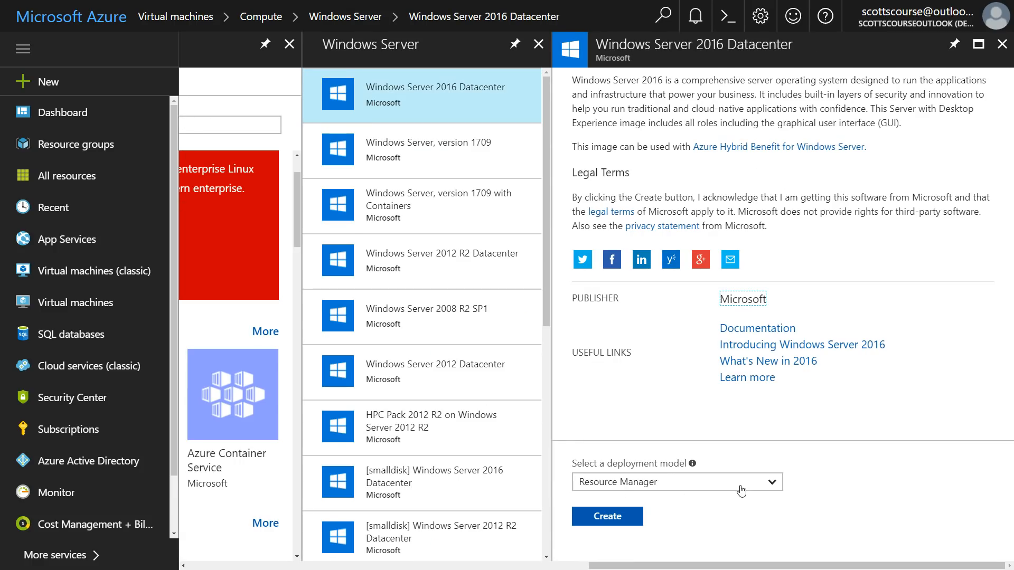
# - Keep the Resource Manager deployment model and begin creating the Windows Server 2016 Datacenter virtual machine
pyautogui.click(775, 485)
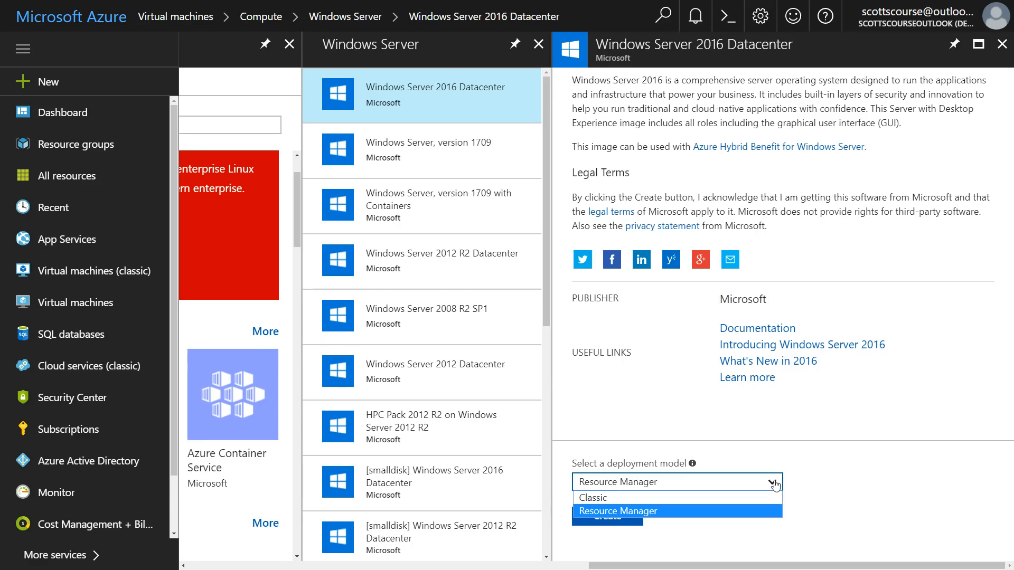
pyautogui.click(775, 485)
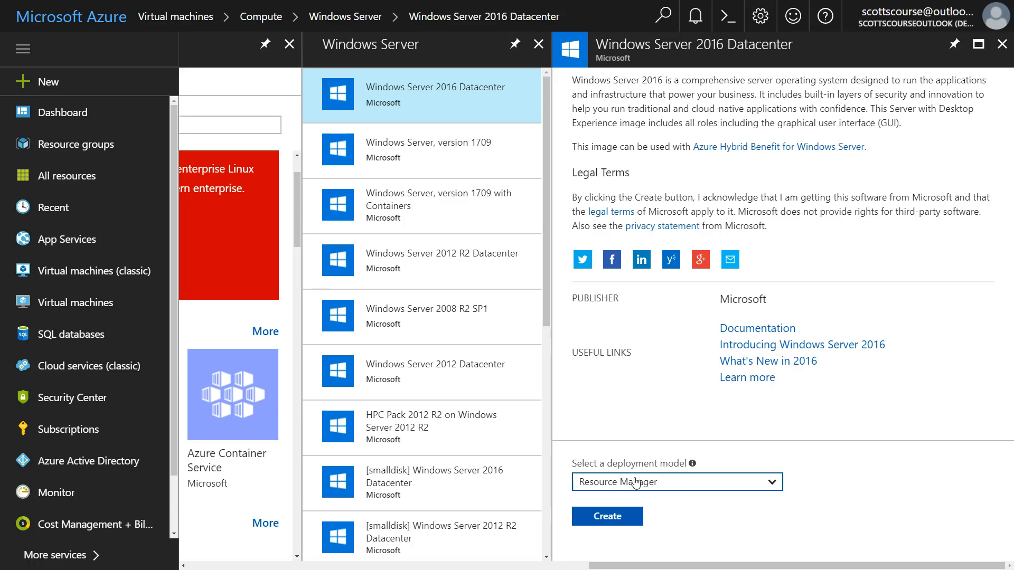
pyautogui.click(615, 525)
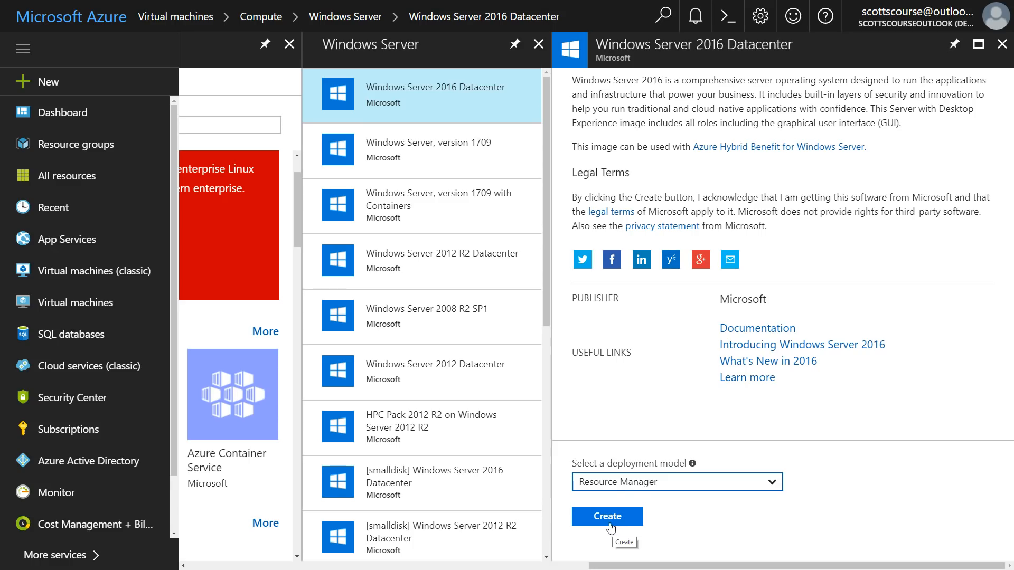
pyautogui.click(609, 519)
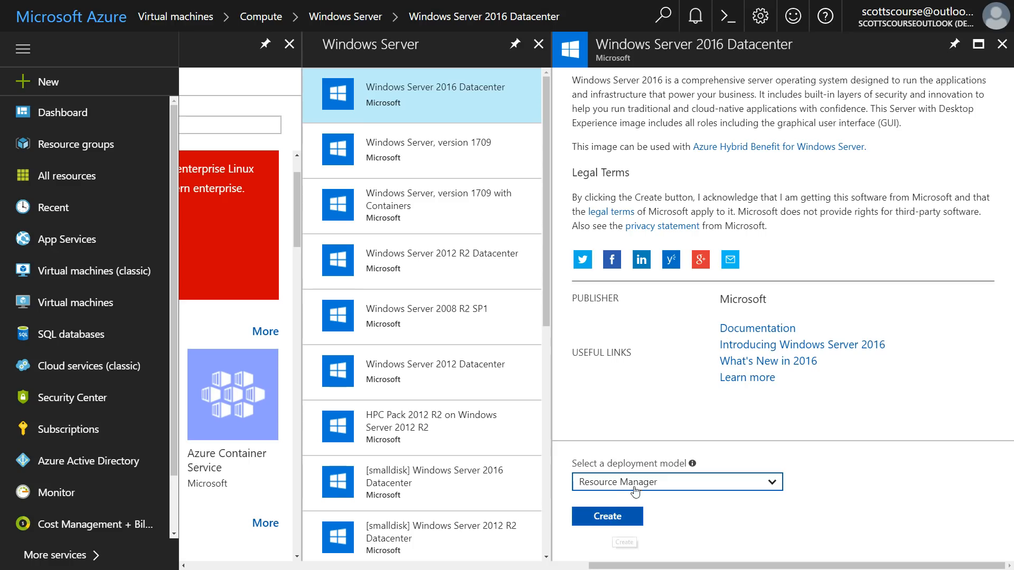
pyautogui.click(619, 522)
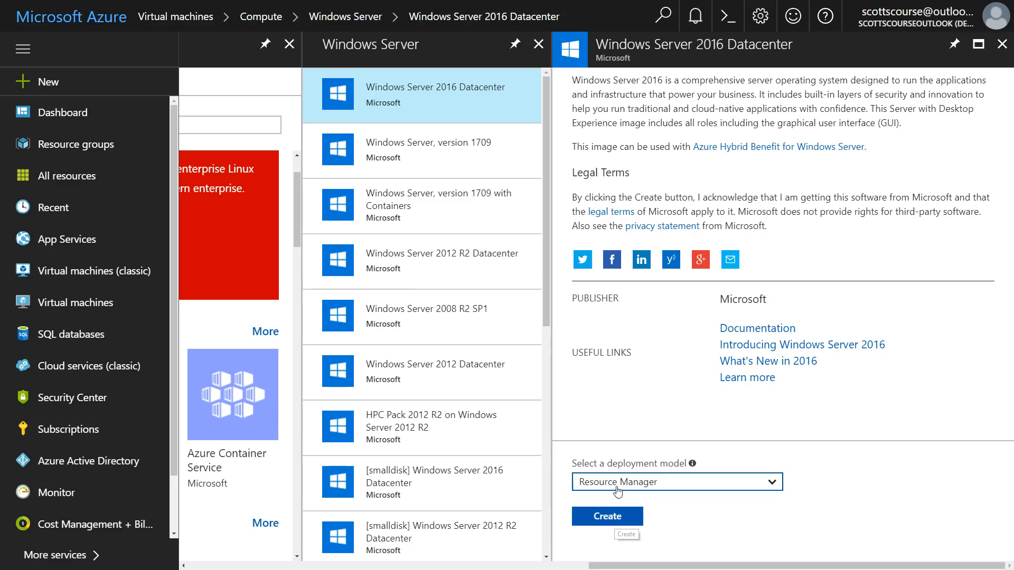
pyautogui.click(620, 520)
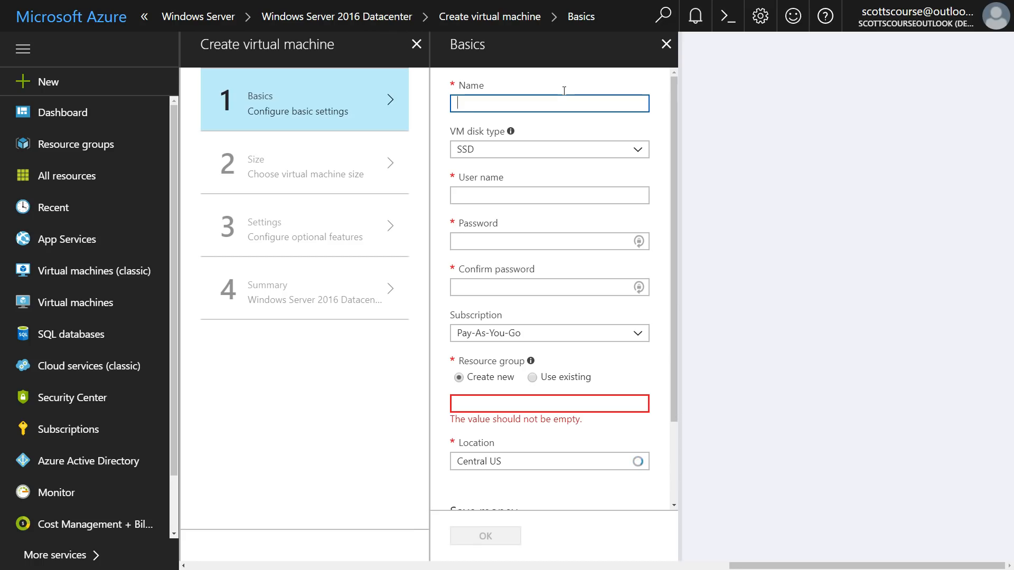
# - Name the virtual machine myfirstvm and select SSD as its disk type
pyautogui.write('myfirstvm')
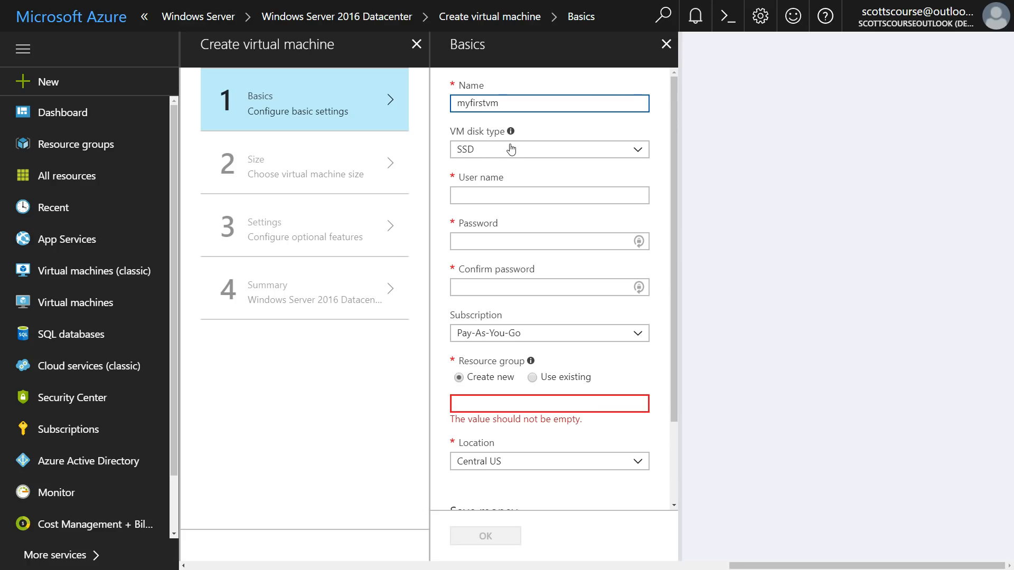
pyautogui.click(642, 150)
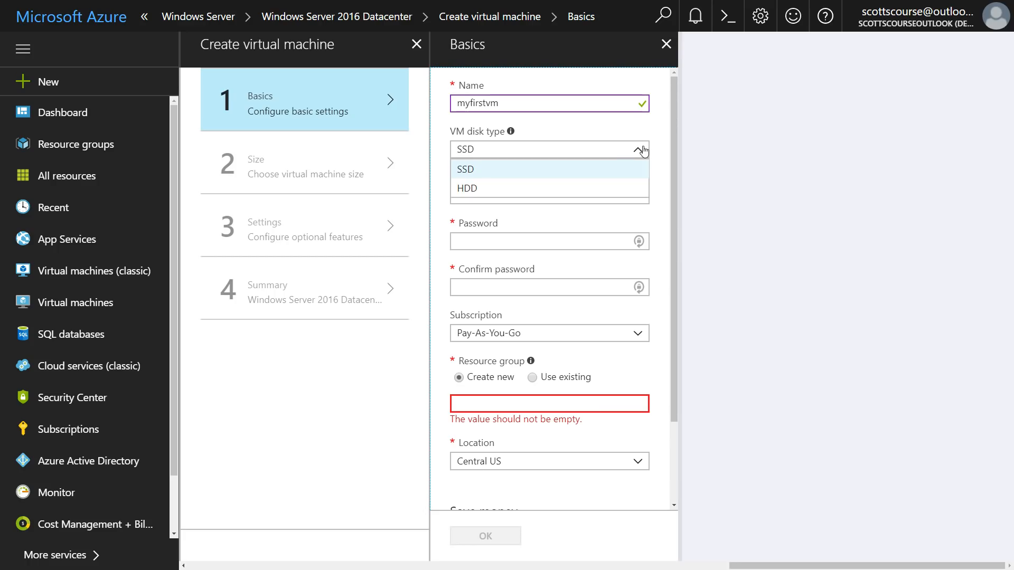
pyautogui.click(490, 170)
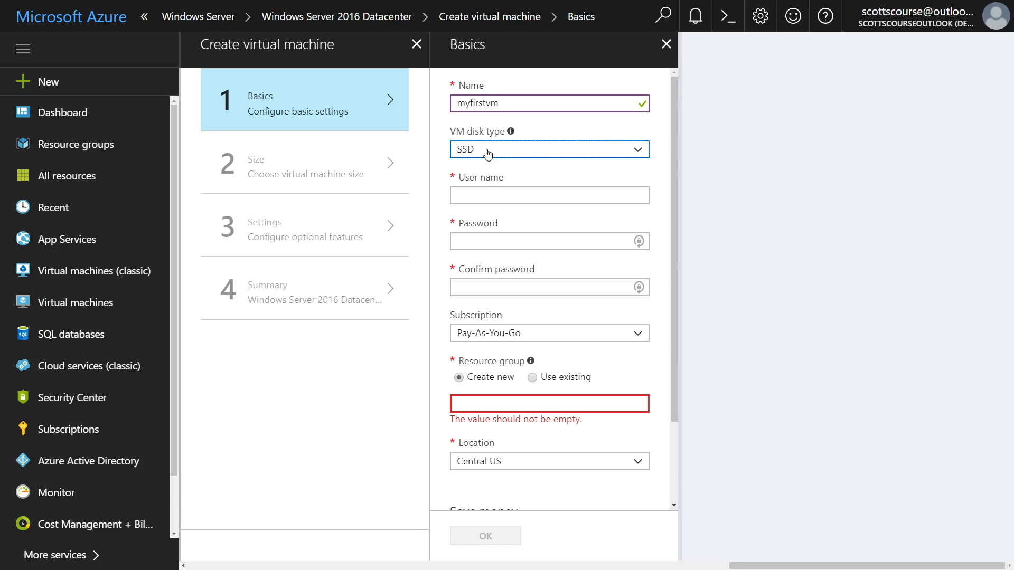
# - Set the administrator user name to az535testuser, then enter and confirm the account password
pyautogui.click(499, 188)
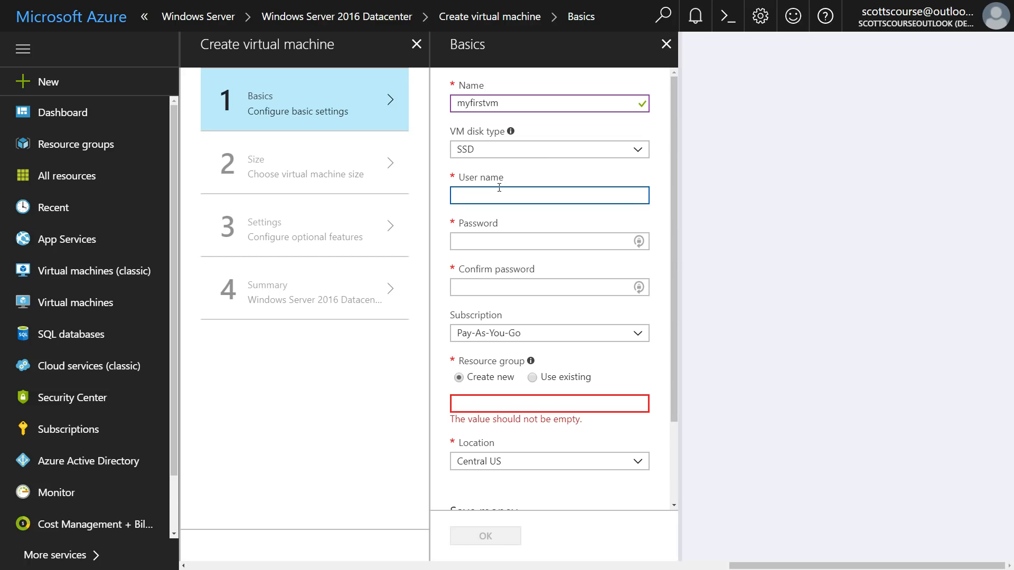
pyautogui.write('az535testuser')
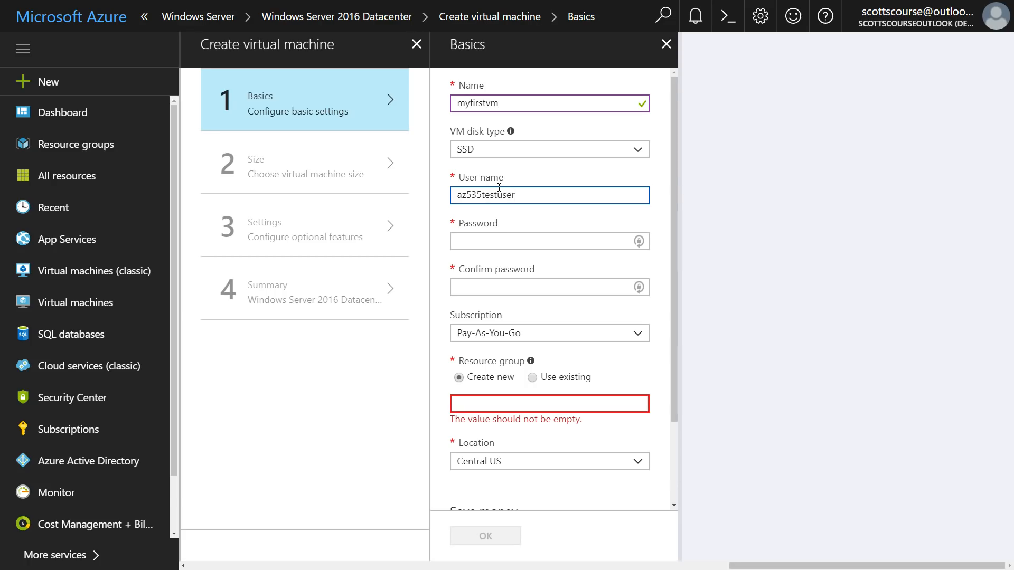
pyautogui.click(484, 239)
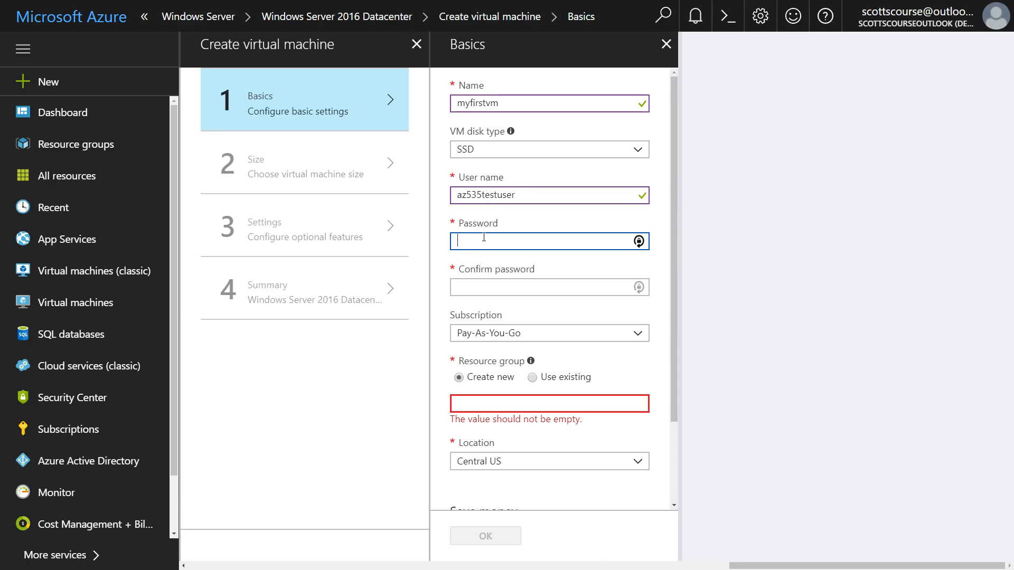
pyautogui.write('••••')
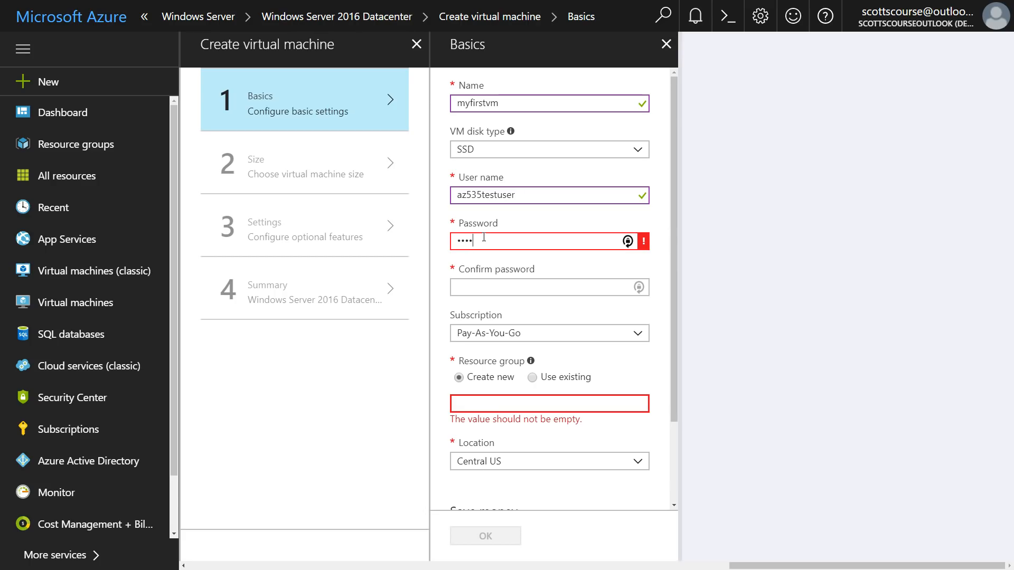
pyautogui.write('••••••••')
pyautogui.press('Tab')
pyautogui.write('•')
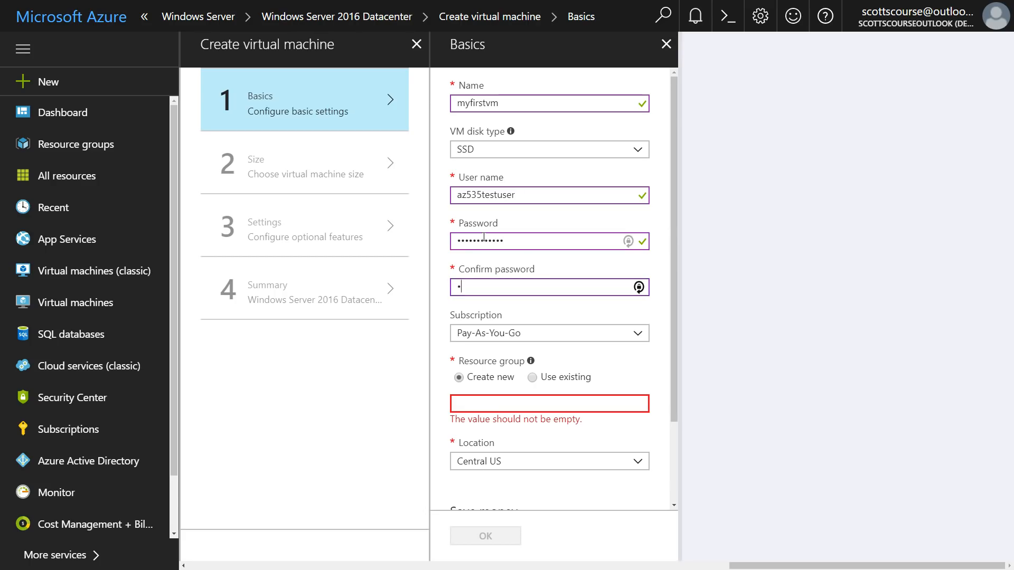
pyautogui.write('•••••••••••')
# - Select the Pay-As-You-Go subscription and specify a new resource group named aznewresourcegroup
pyautogui.scroll(-3, 670, 366)
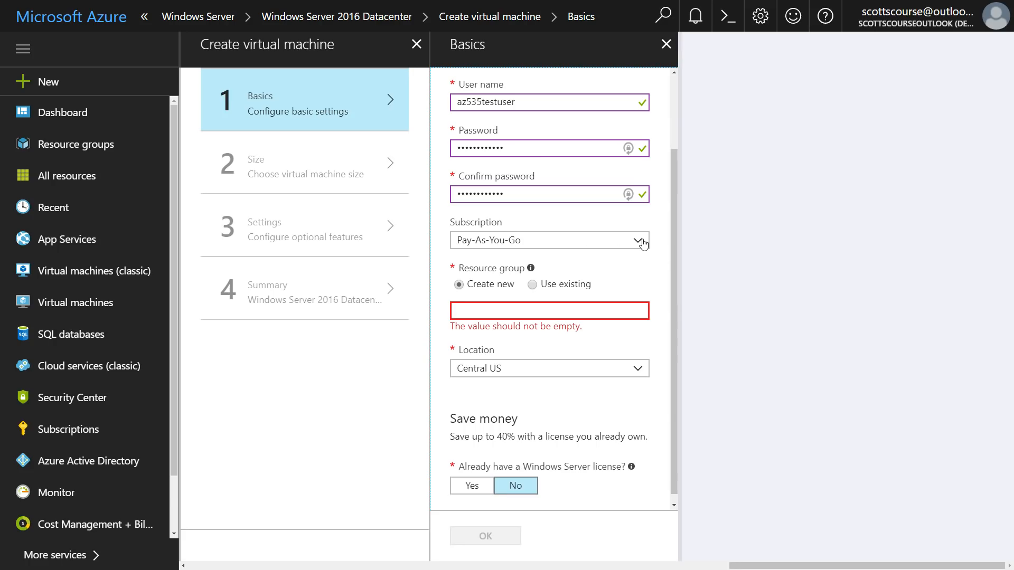
pyautogui.click(639, 241)
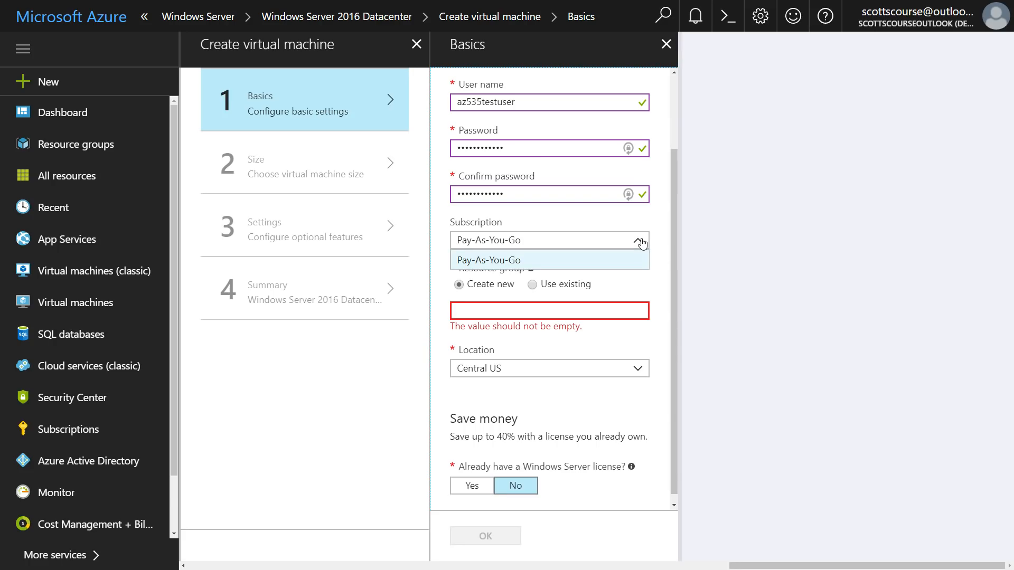
pyautogui.click(502, 259)
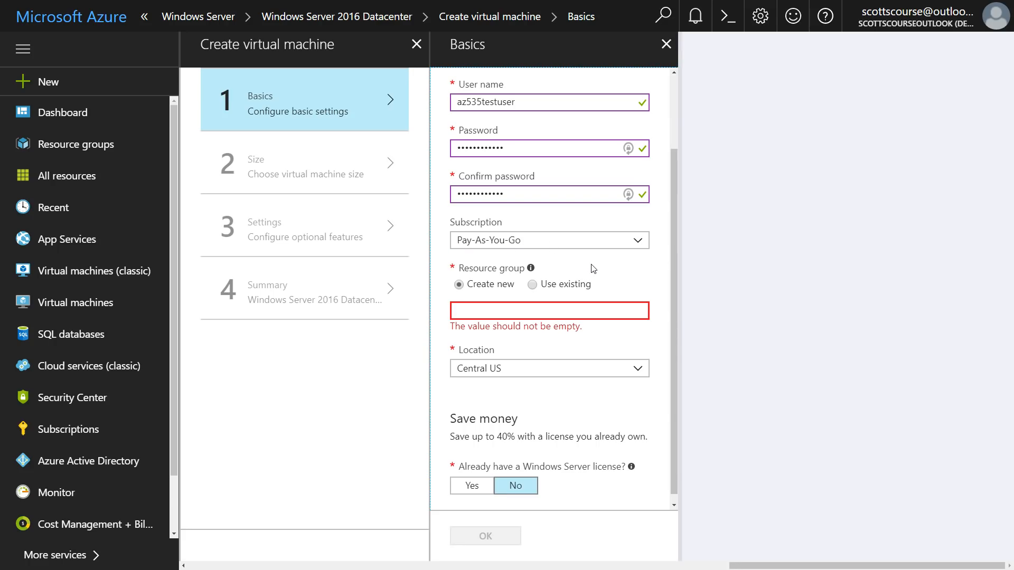
pyautogui.click(505, 307)
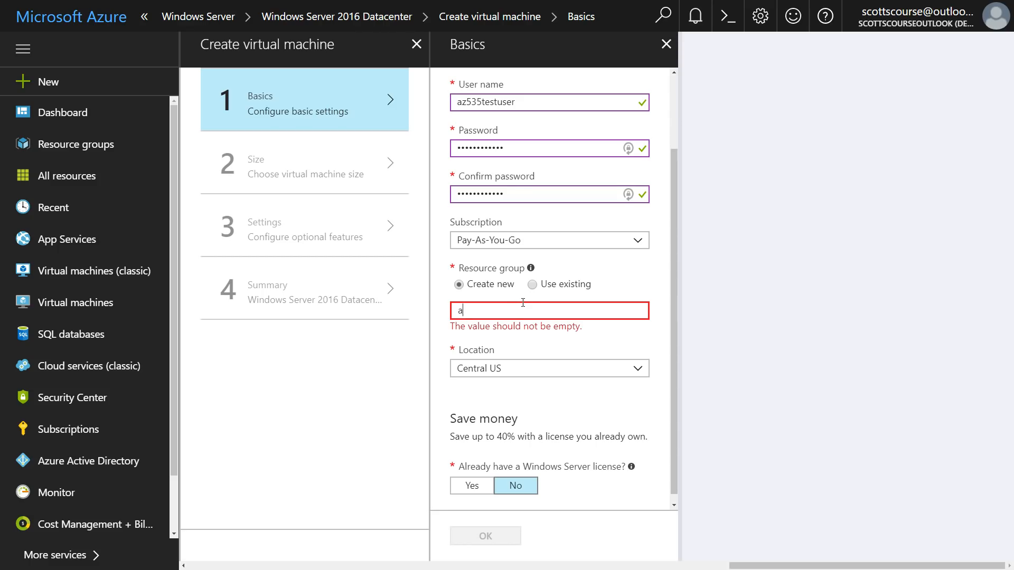
pyautogui.write('newres')
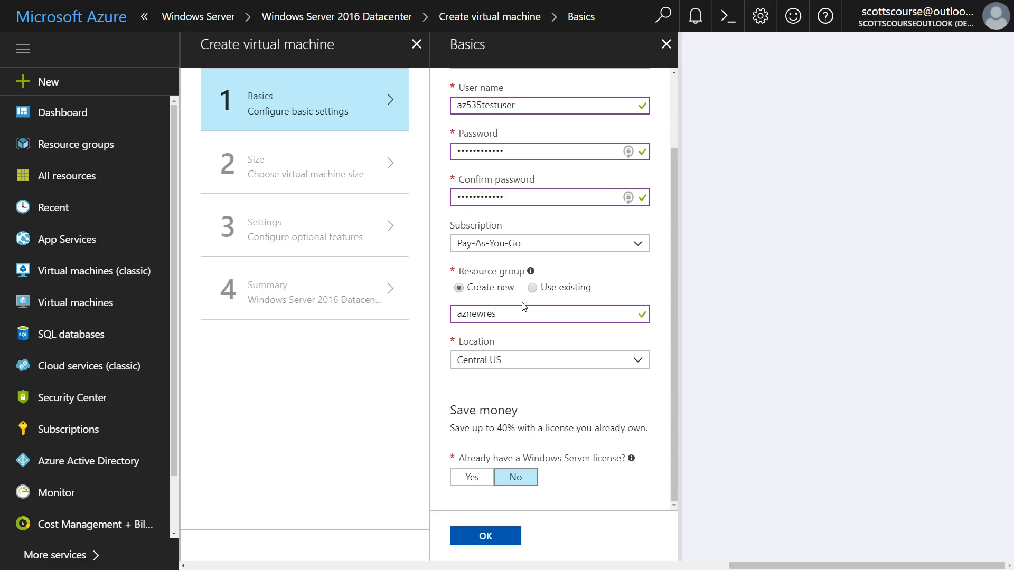
pyautogui.write('ourcegroup')
# - Set the virtual machine's location to Canada East and submit the basic settings with the Windows Server license option left at No
pyautogui.click(640, 363)
pyautogui.click(643, 326)
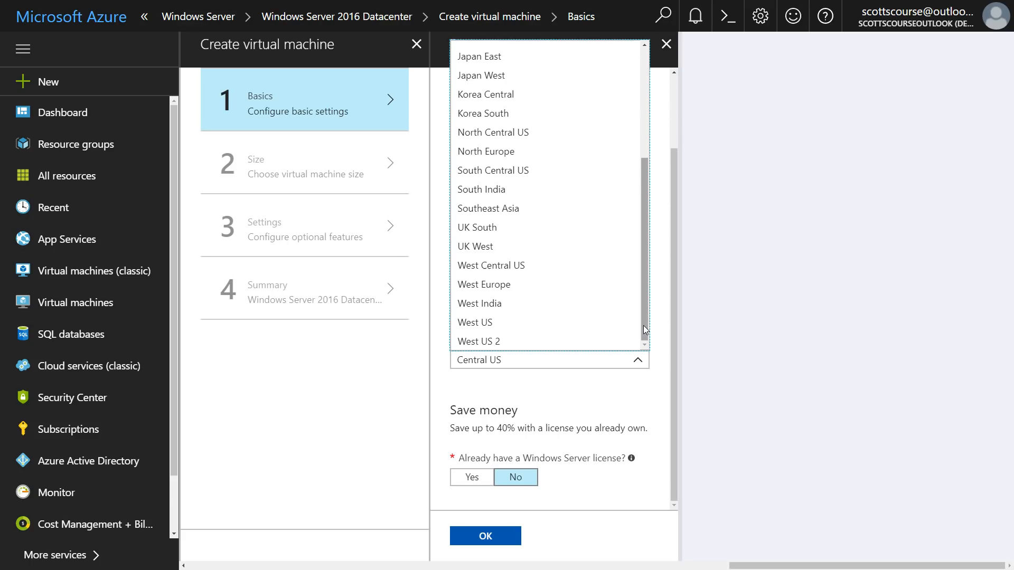
pyautogui.moveTo(643, 325); pyautogui.dragTo(642, 220)
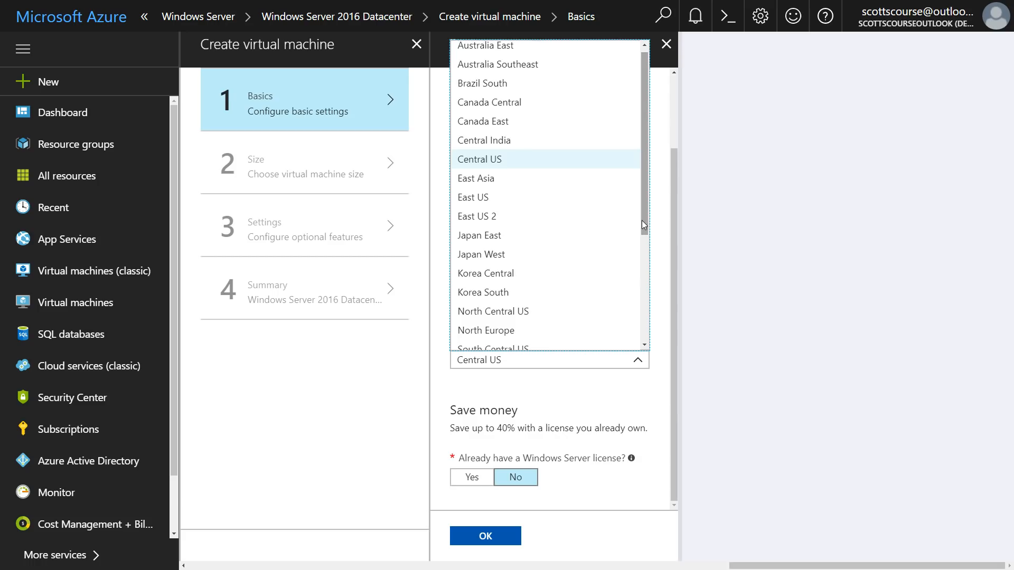
pyautogui.scroll(1, 641, 223)
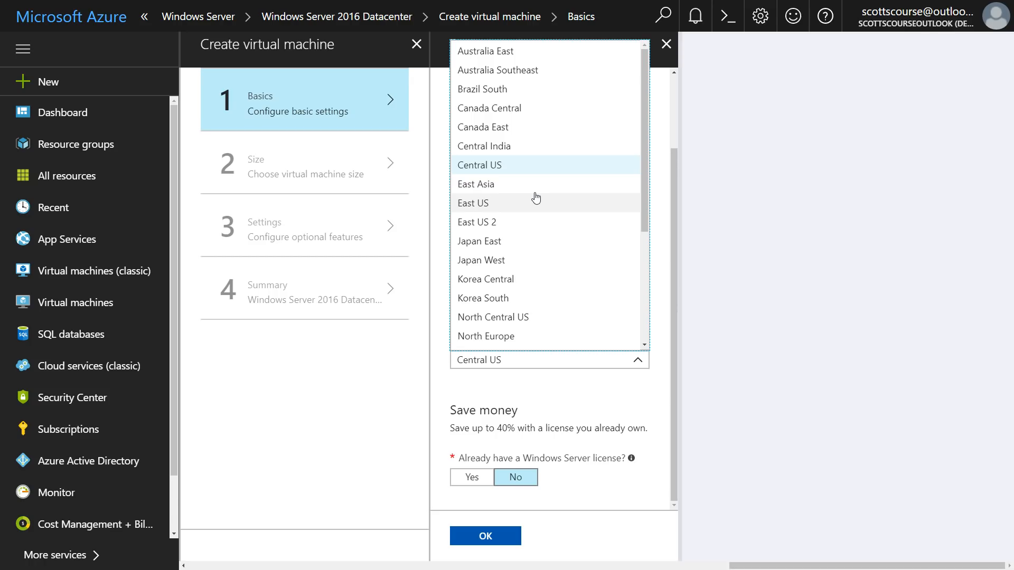
pyautogui.click(645, 243)
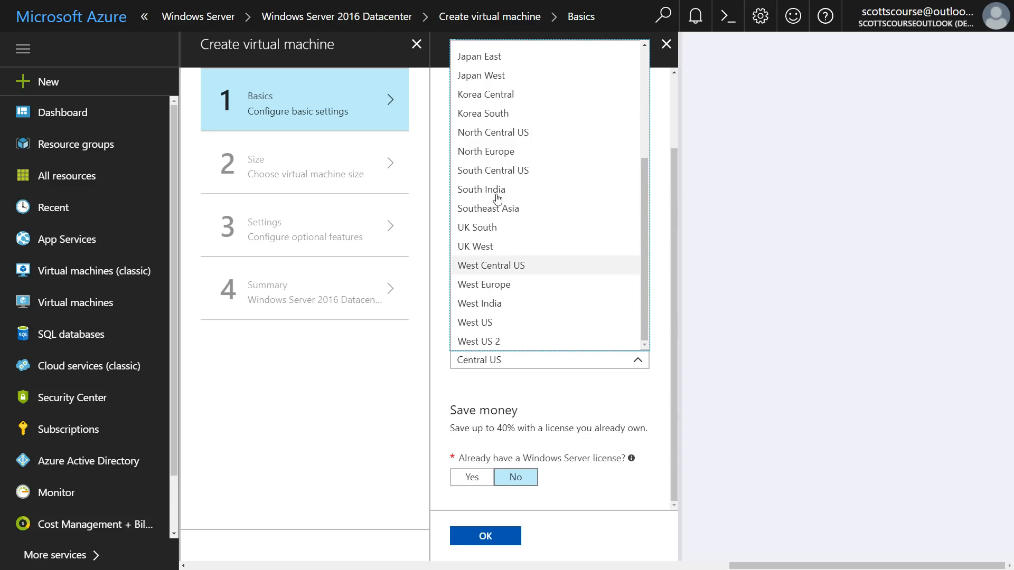
pyautogui.click(645, 149)
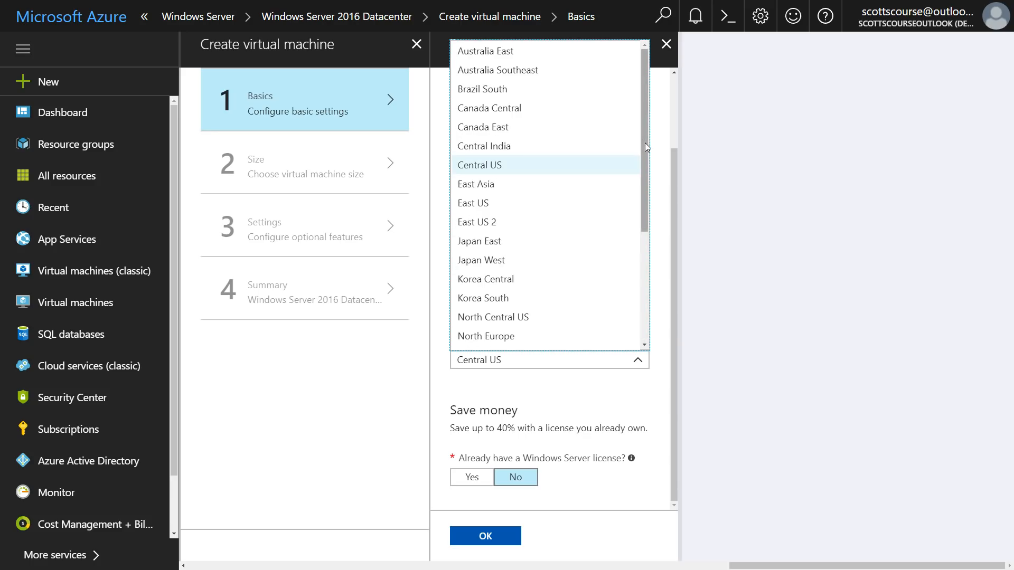
pyautogui.click(494, 132)
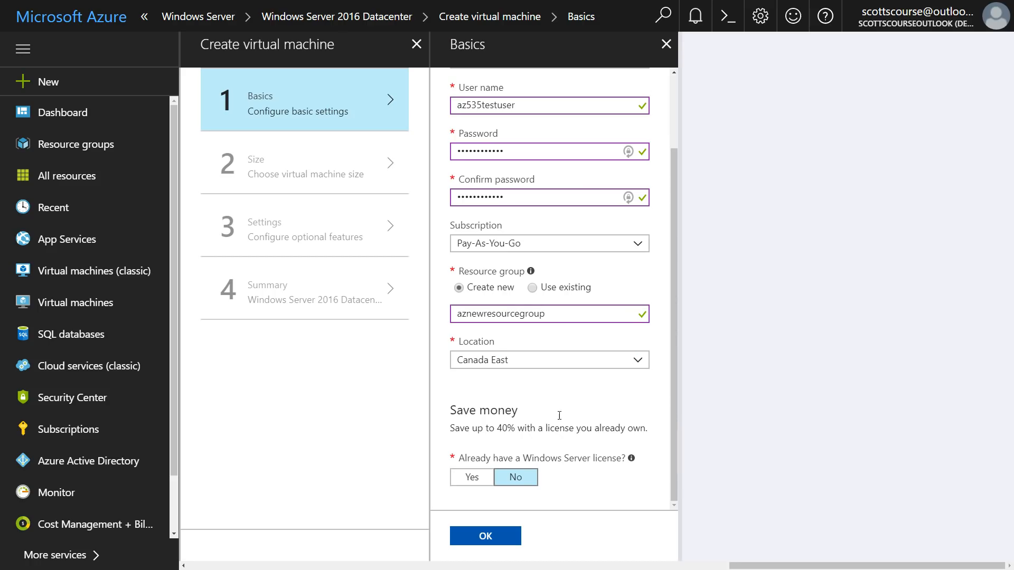
pyautogui.click(676, 438)
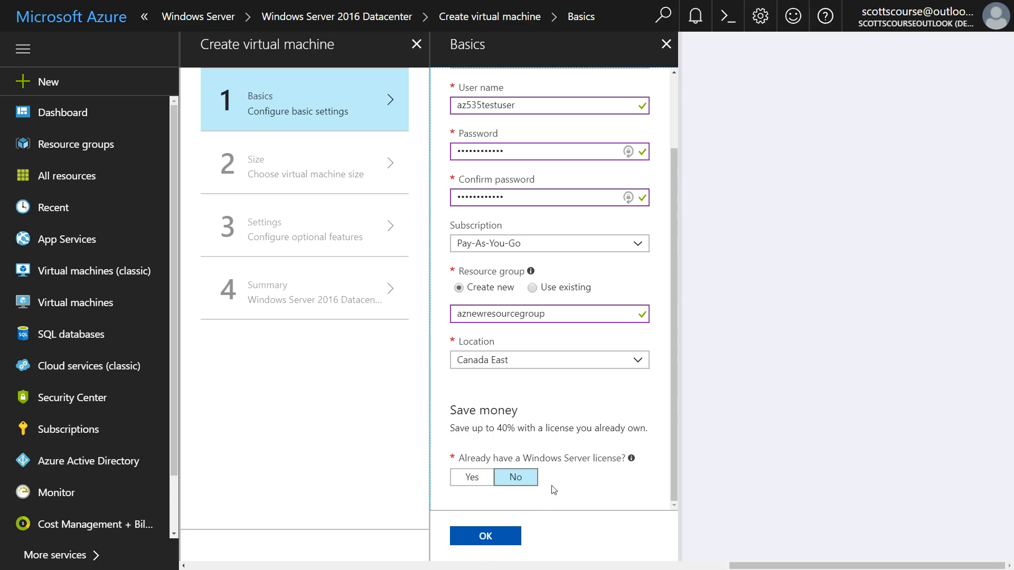
pyautogui.click(498, 541)
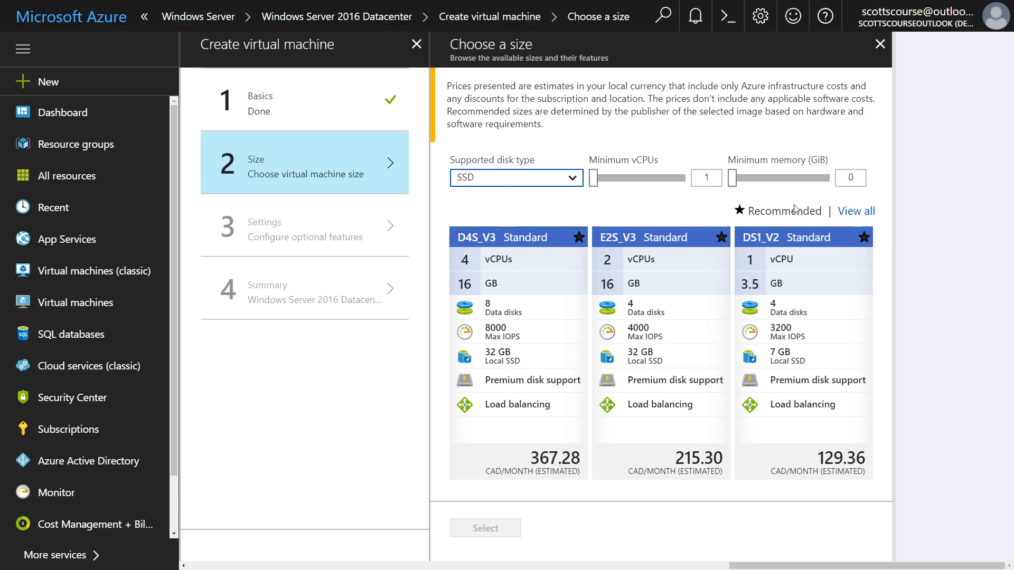
# - Display all available virtual machine sizes and compare their vCPUs, memory, disks and estimated monthly prices
pyautogui.click(853, 211)
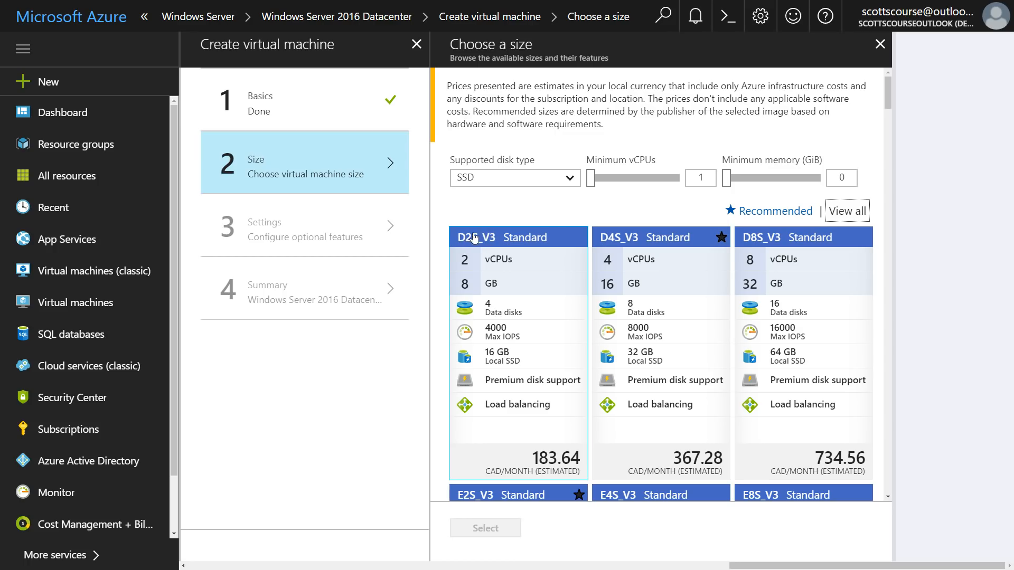
pyautogui.scroll(-2, 672, 366)
pyautogui.scroll(-5, 672, 366)
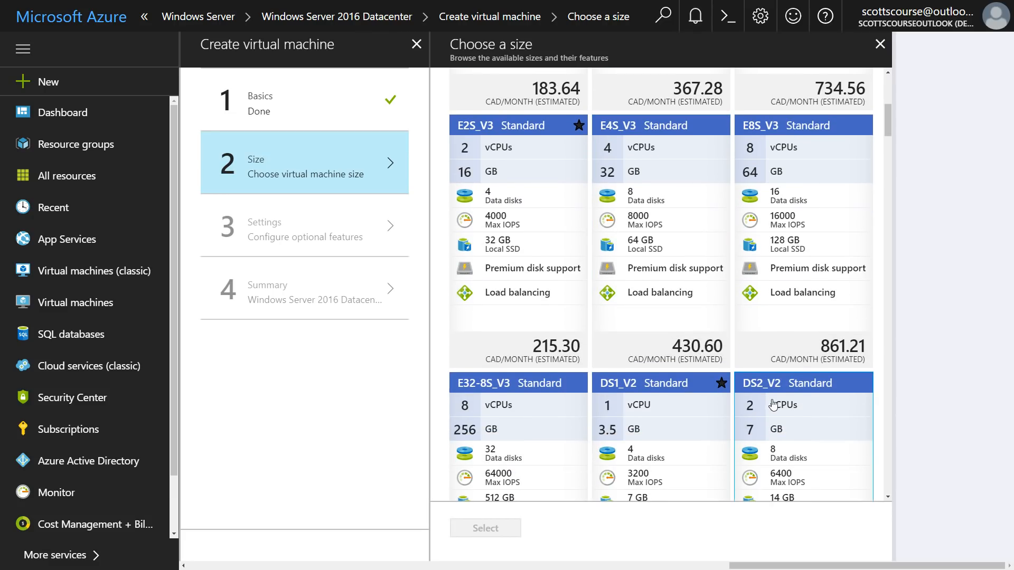
pyautogui.scroll(7, 766, 402)
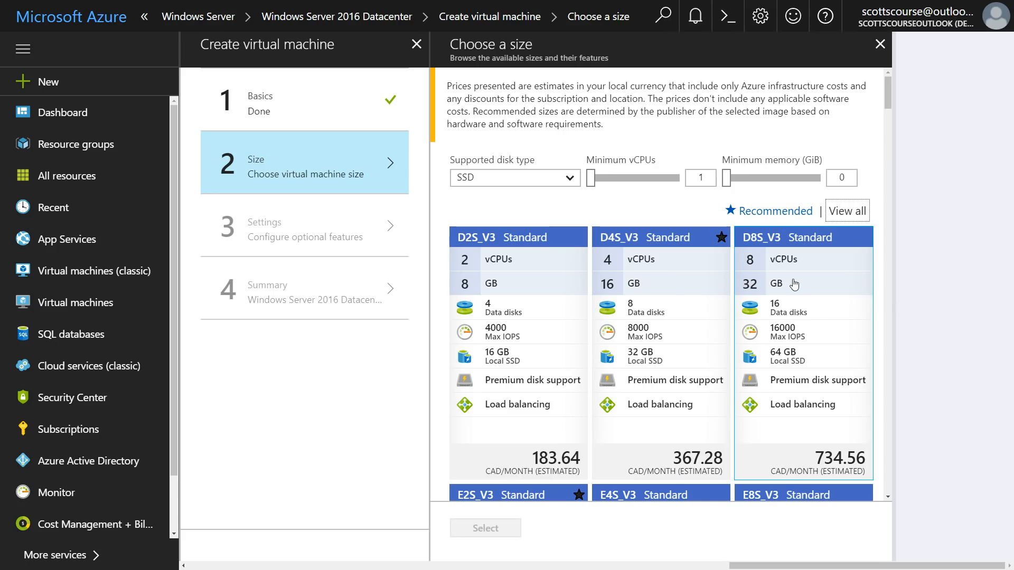
pyautogui.scroll(-7, 791, 285)
pyautogui.scroll(-3, 790, 285)
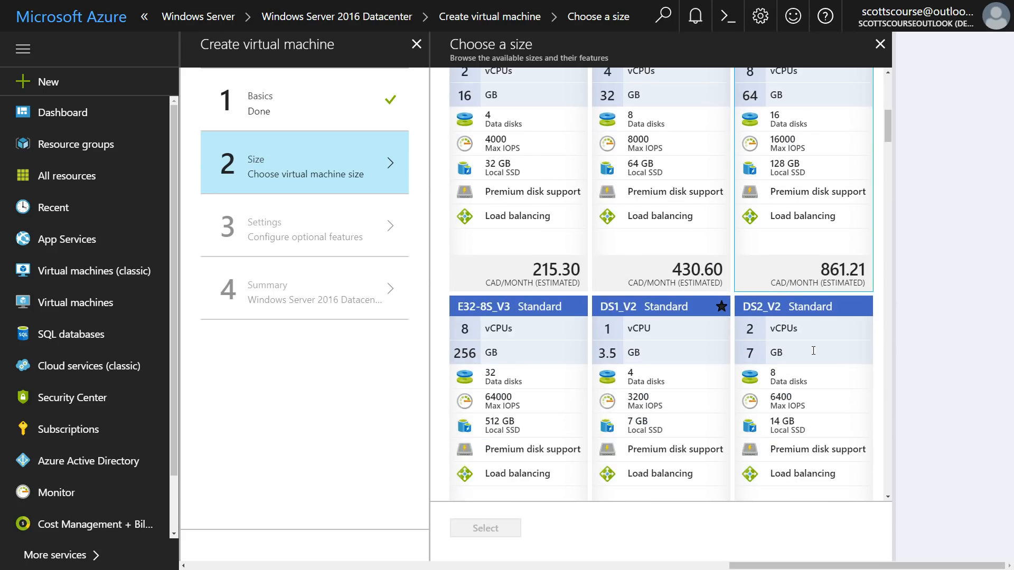
pyautogui.scroll(5, 668, 333)
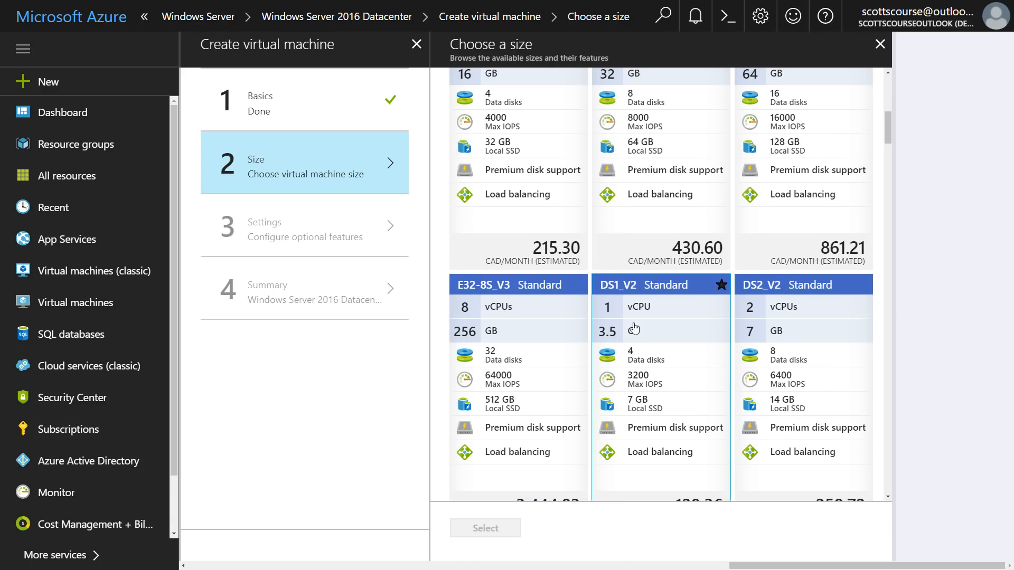
pyautogui.scroll(-1, 565, 256)
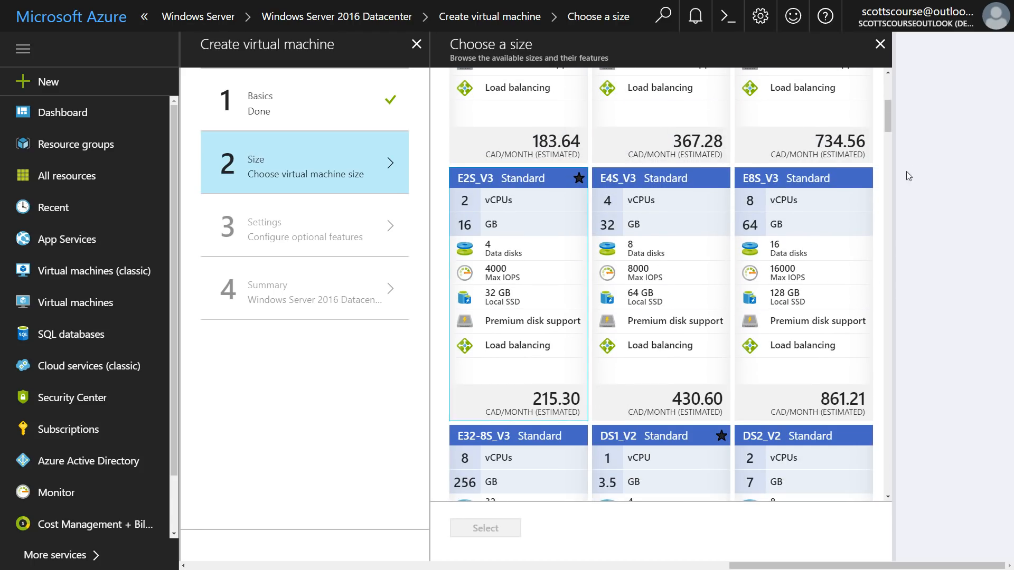
pyautogui.moveTo(889, 116); pyautogui.dragTo(893, 296)
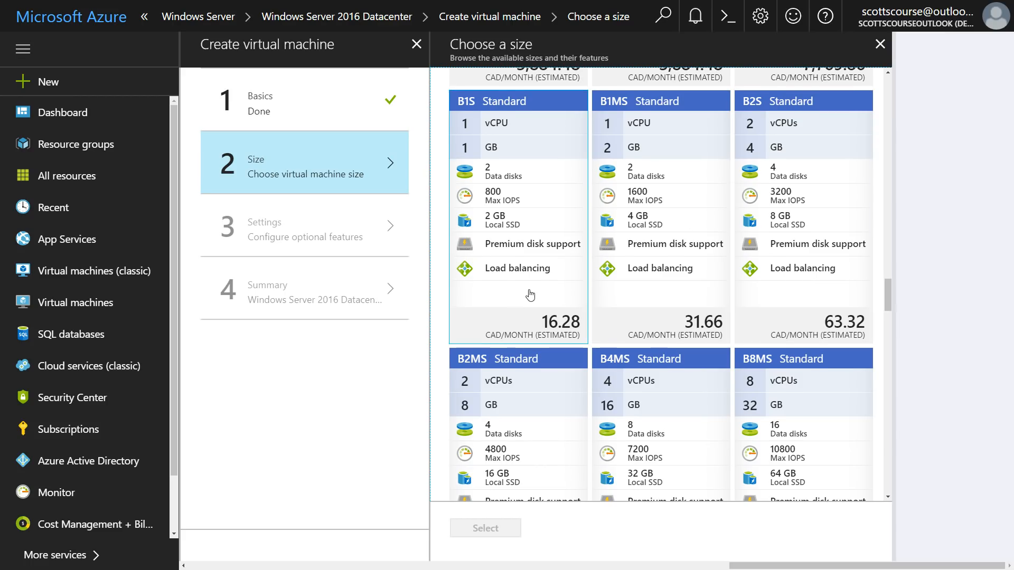
pyautogui.scroll(5, 531, 293)
pyautogui.scroll(8, 531, 294)
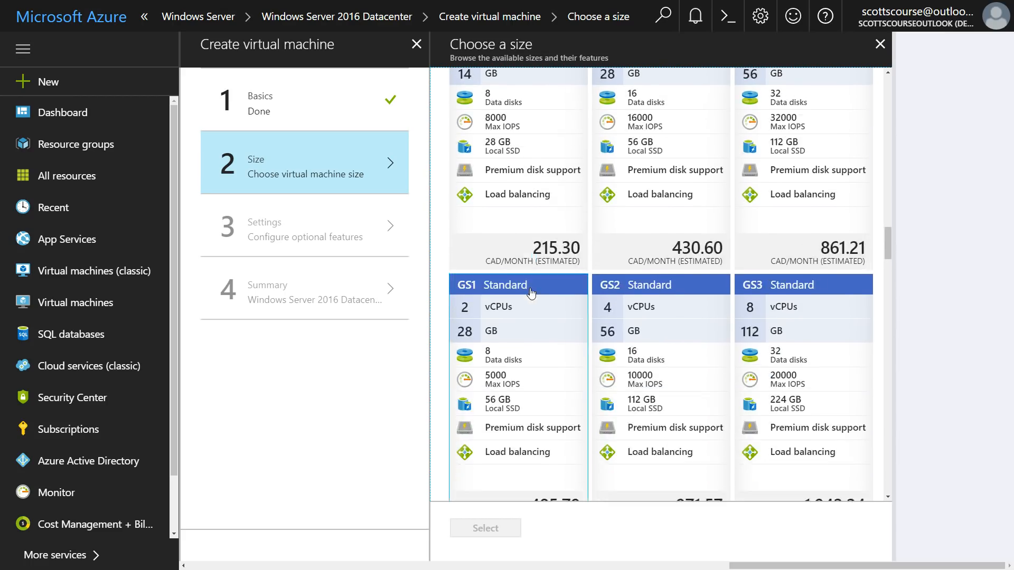
# - Choose the DS2_V2 Promo size for the virtual machine and confirm the selection
pyautogui.click(518, 173)
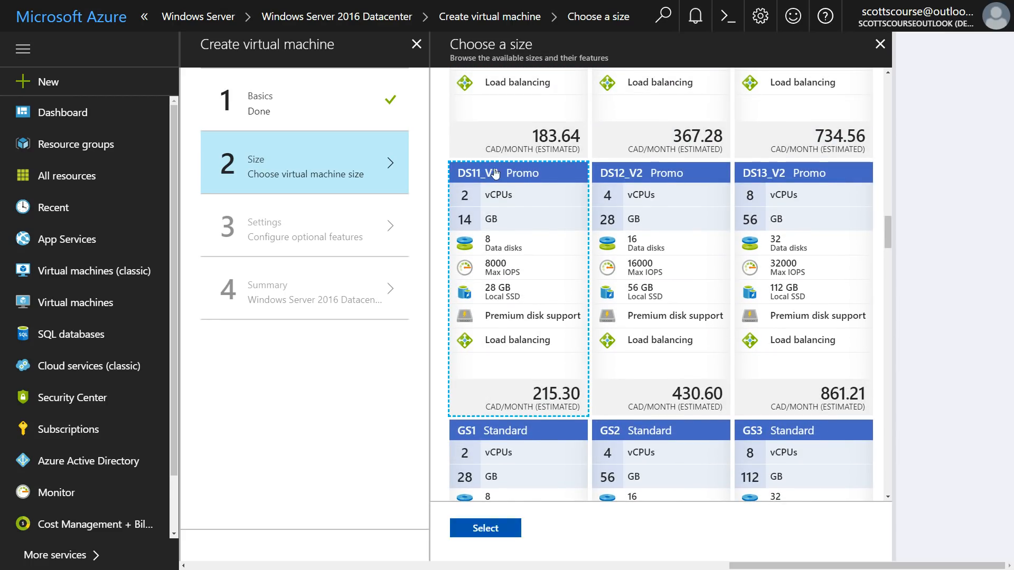
pyautogui.scroll(3, 532, 200)
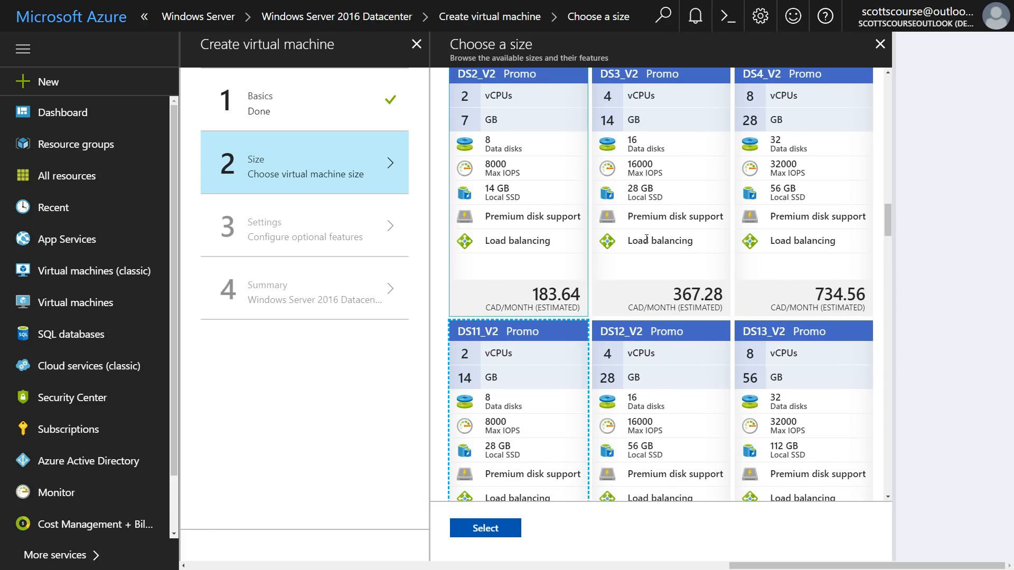
pyautogui.click(523, 146)
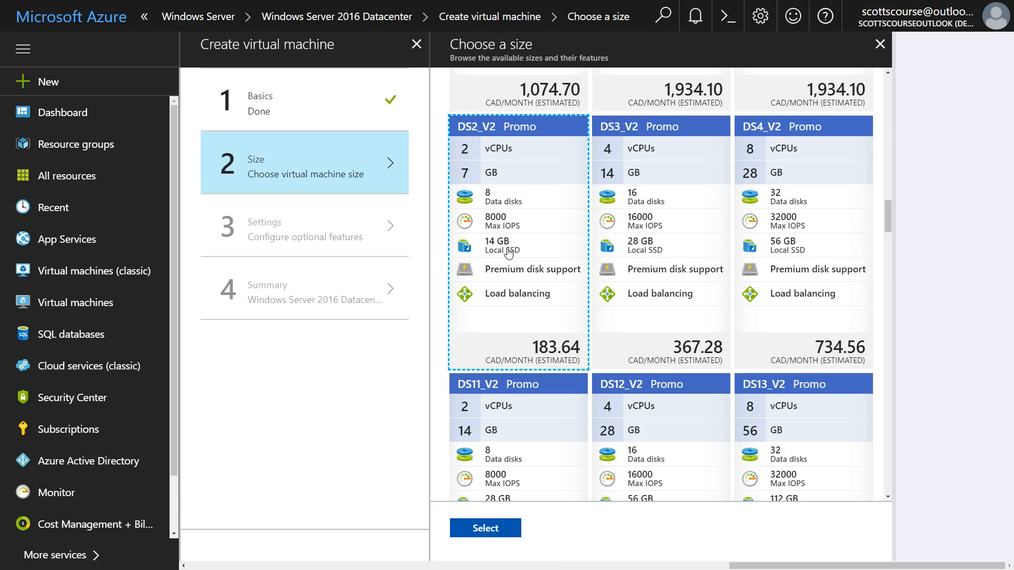
pyautogui.click(483, 527)
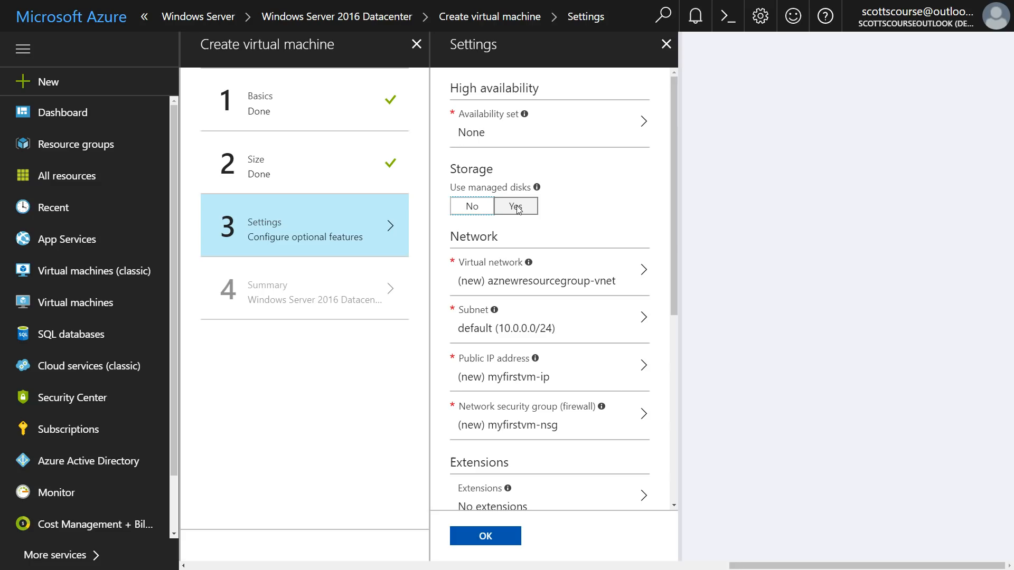
# - Keep managed disks set to Yes and check the extensions settings without adding any extension
pyautogui.moveTo(537, 189)
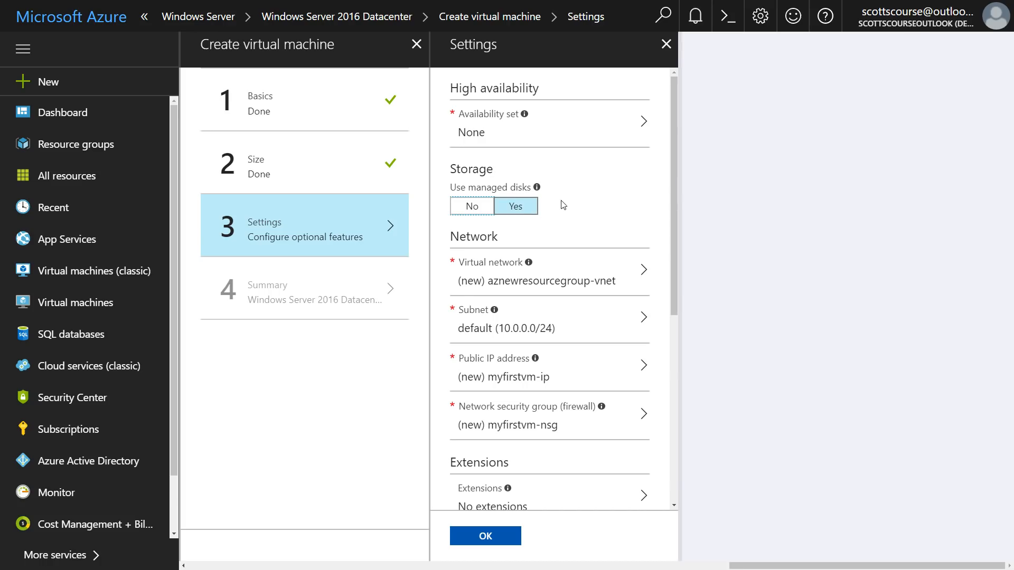
pyautogui.click(529, 208)
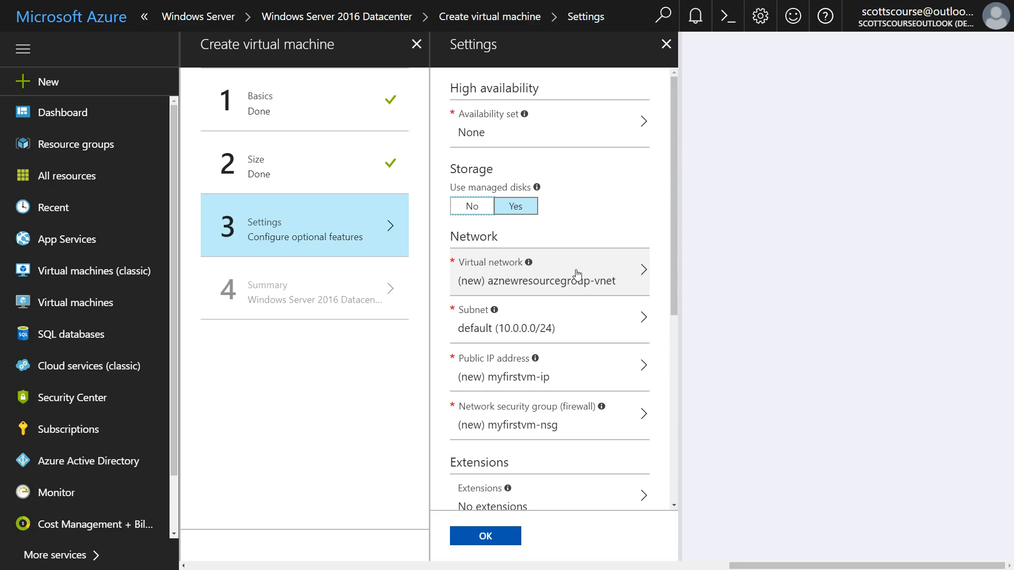
pyautogui.scroll(-3, 528, 201)
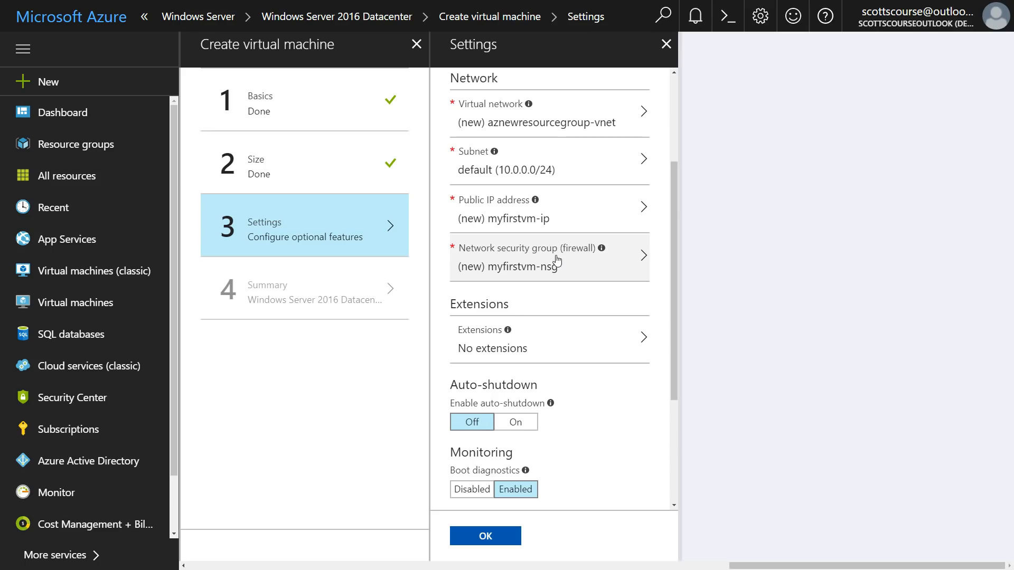
pyautogui.click(534, 360)
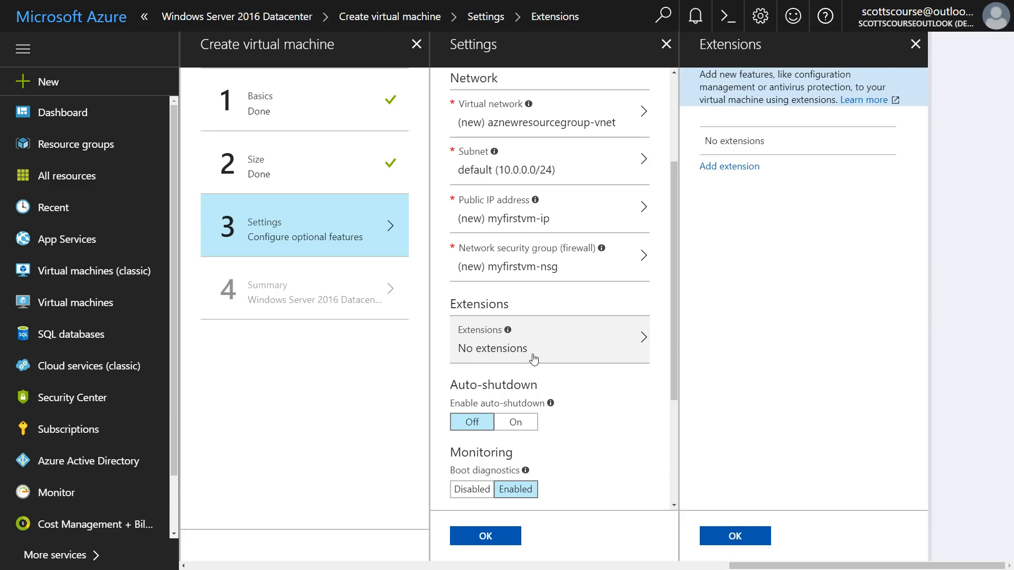
pyautogui.click(916, 44)
# - Enable auto-shutdown for the virtual machine and set its time zone to (UTC-05:00) Eastern Time (US & Canada)
pyautogui.scroll(-2, 591, 399)
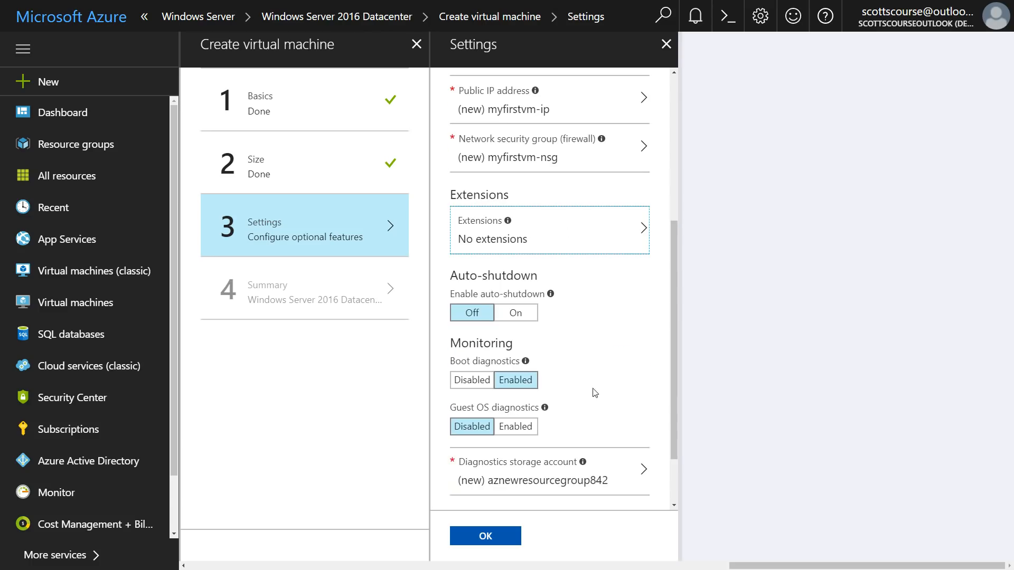
pyautogui.scroll(-1, 477, 292)
pyautogui.moveTo(549, 246)
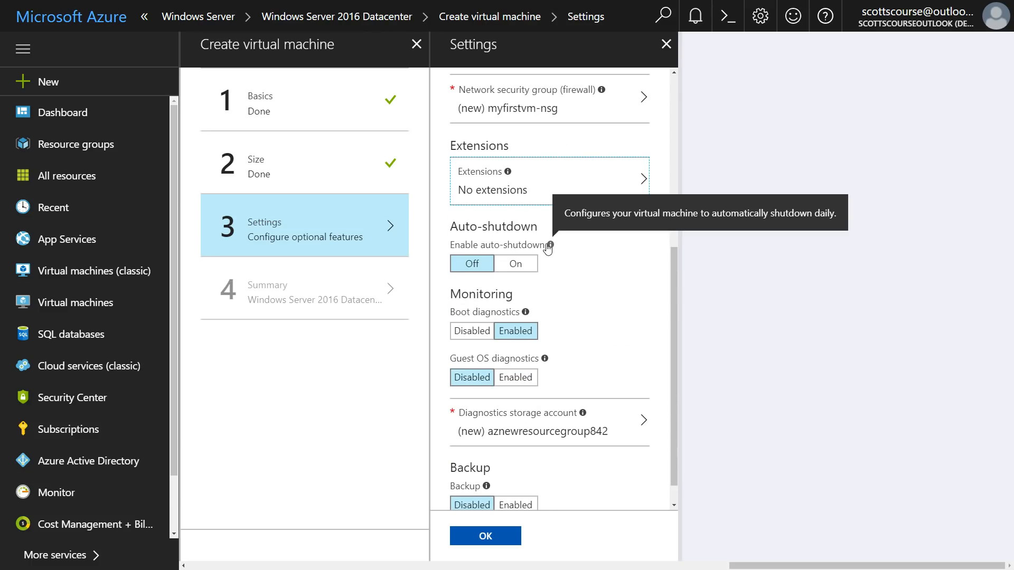
pyautogui.click(516, 263)
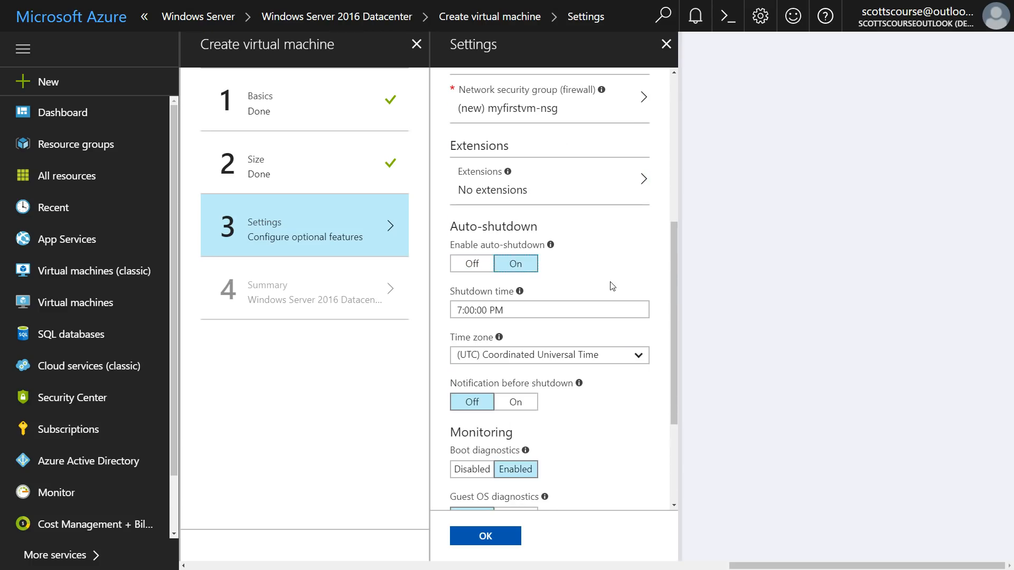
pyautogui.scroll(2, 641, 291)
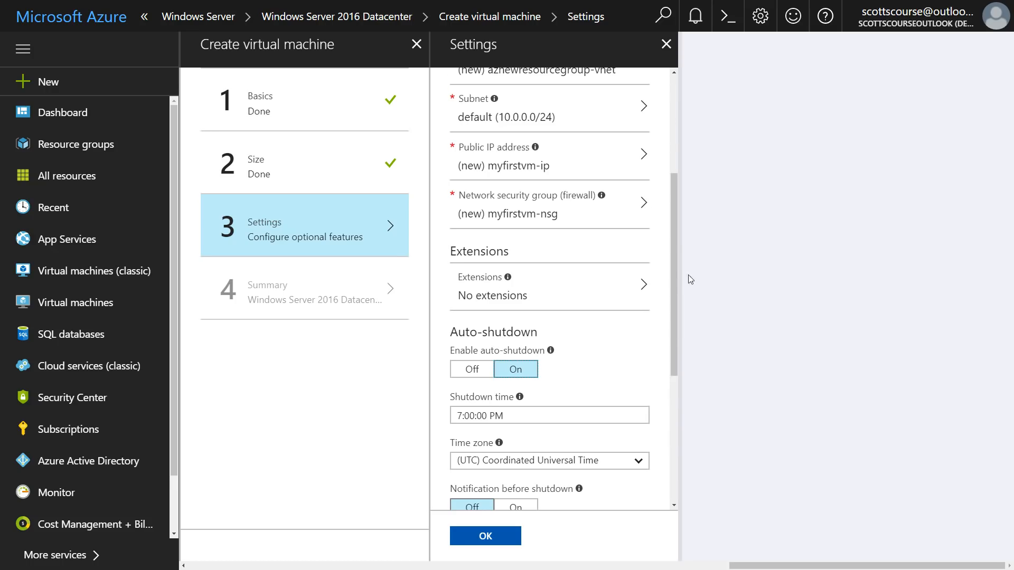
pyautogui.scroll(-3, 532, 331)
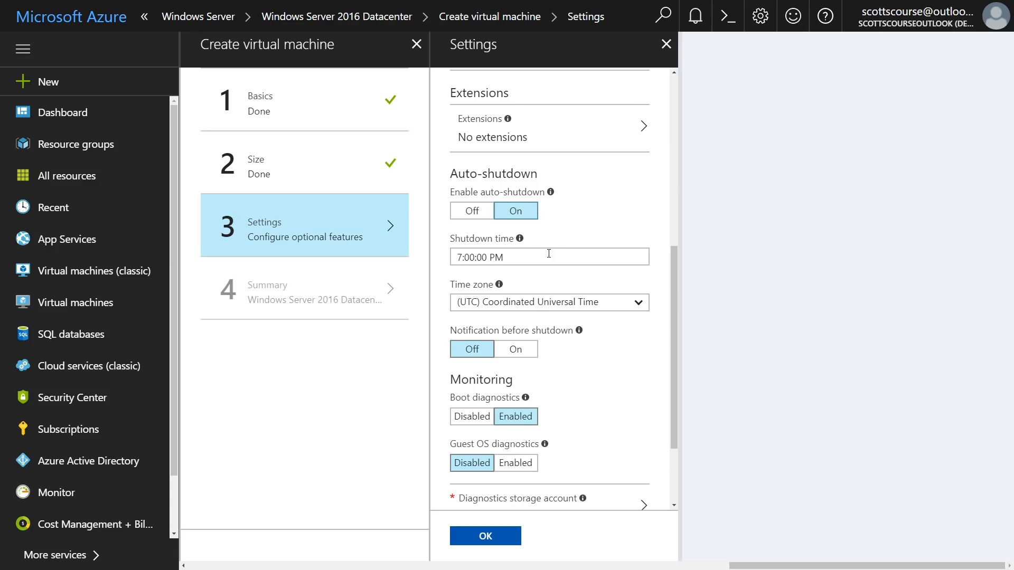
pyautogui.click(639, 305)
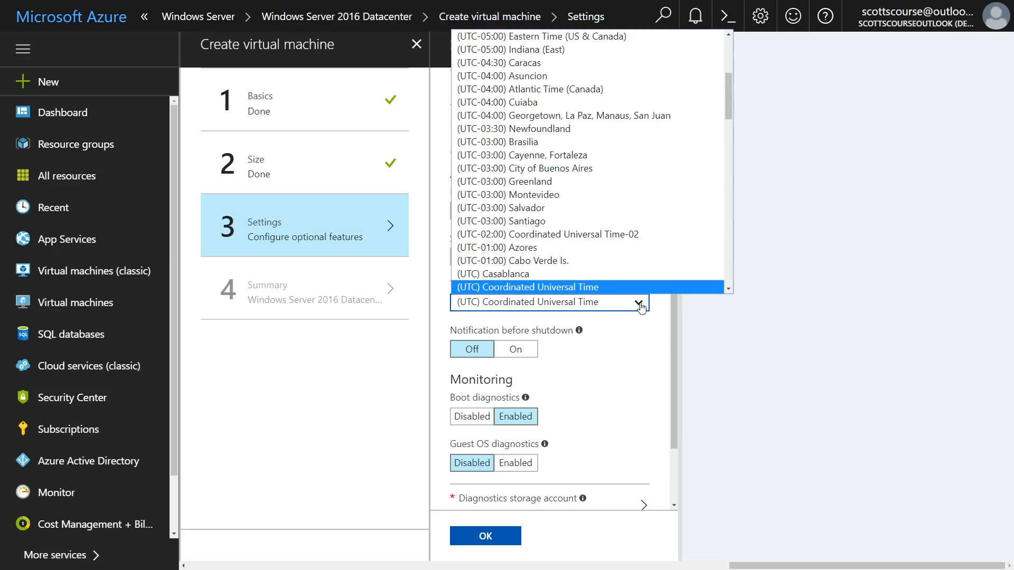
pyautogui.scroll(3, 583, 215)
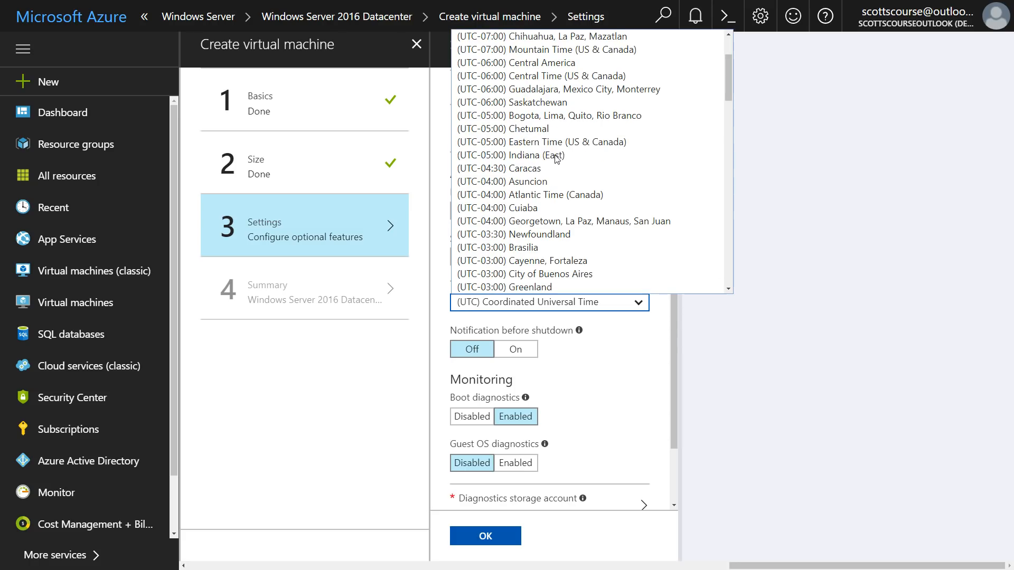
pyautogui.click(552, 144)
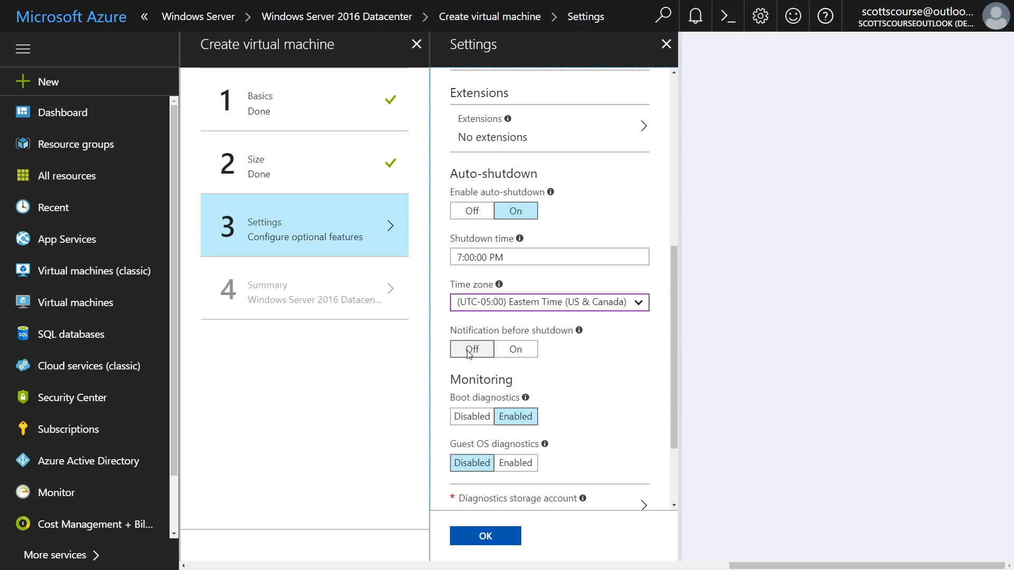
# - Review the monitoring and backup options, leave them at their defaults, and submit the optional settings for validation
pyautogui.scroll(-2, 629, 362)
pyautogui.scroll(-1, 618, 357)
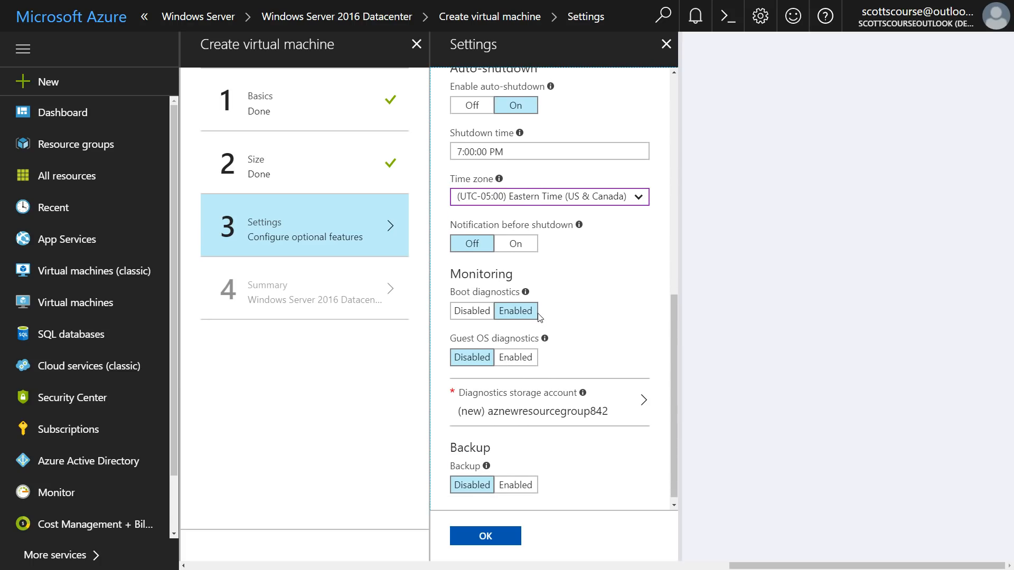
pyautogui.scroll(-1, 602, 259)
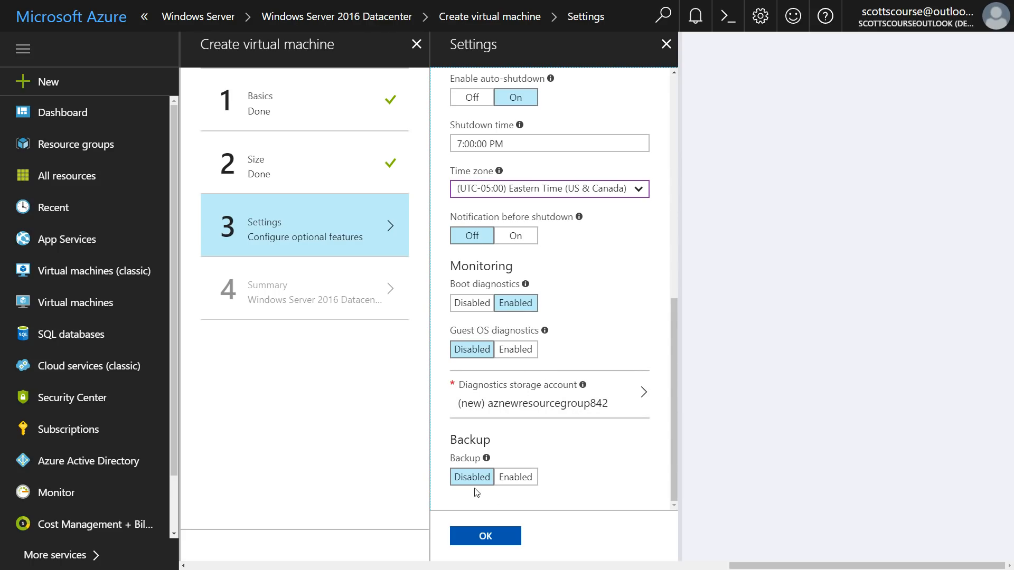
pyautogui.moveTo(486, 461)
pyautogui.click(485, 539)
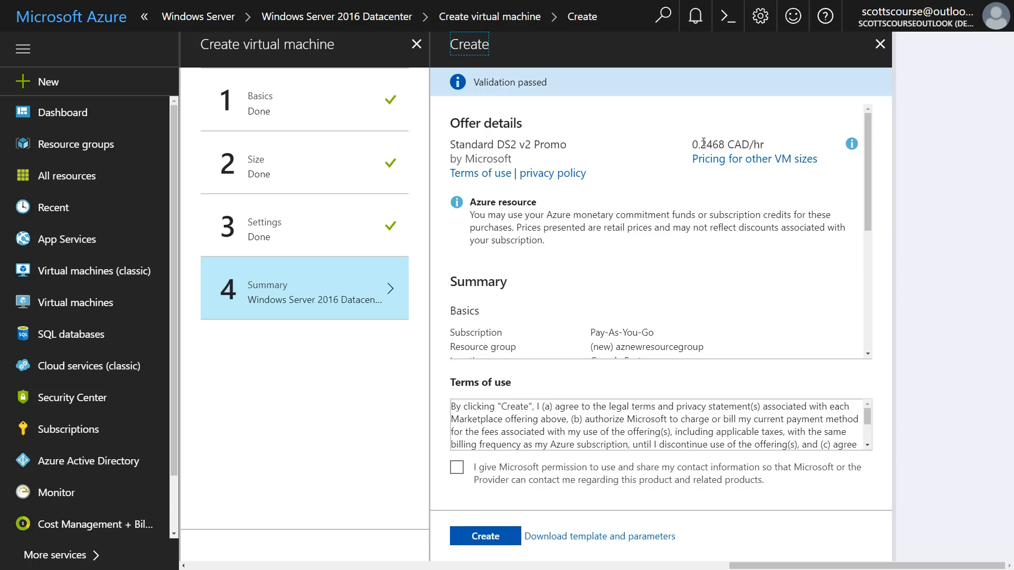
# - Review the offer details and configuration summary, then create the virtual machine
pyautogui.moveTo(704, 143); pyautogui.dragTo(712, 142)
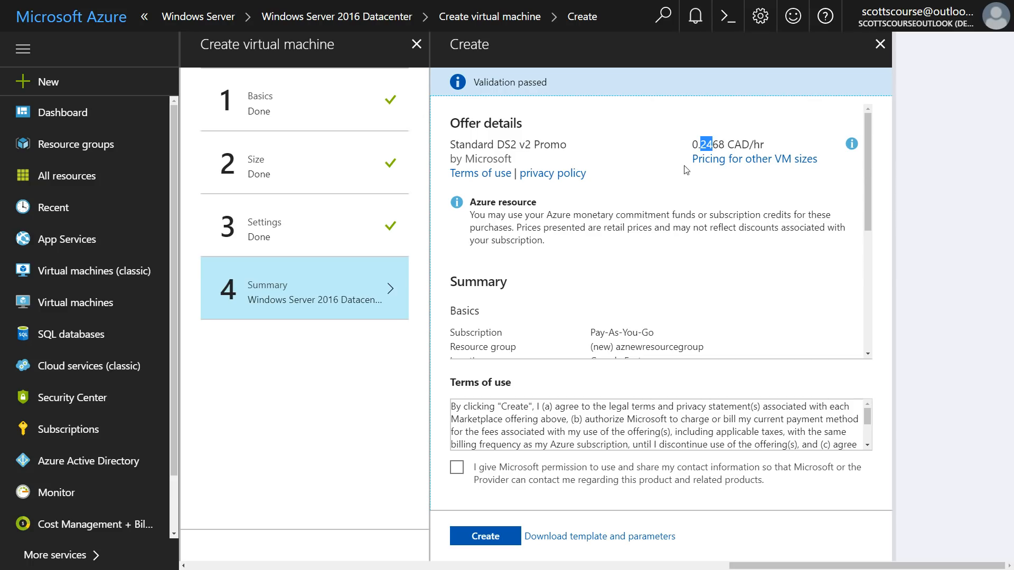
pyautogui.click(702, 143)
pyautogui.scroll(-2, 643, 209)
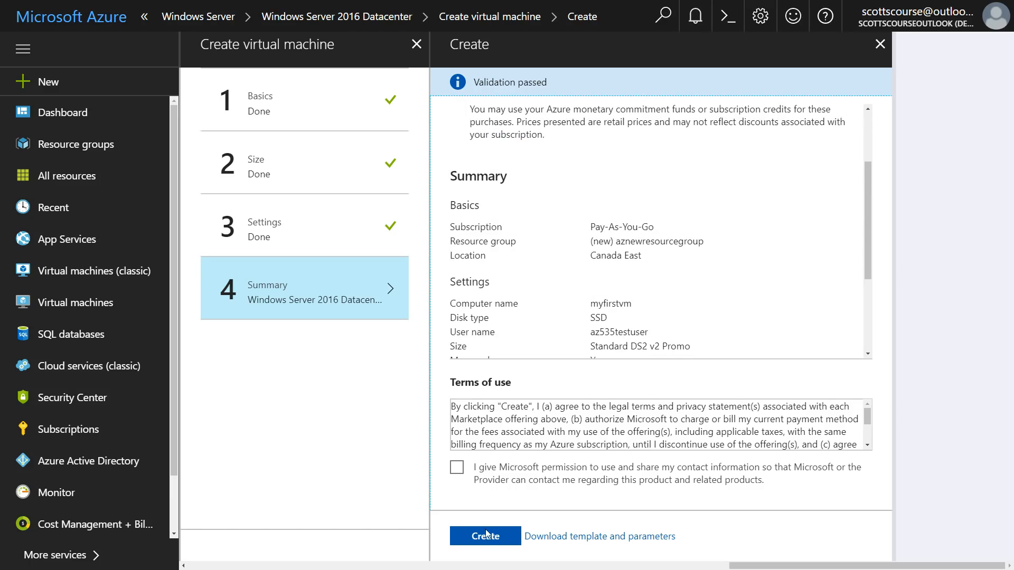
pyautogui.scroll(2, 615, 324)
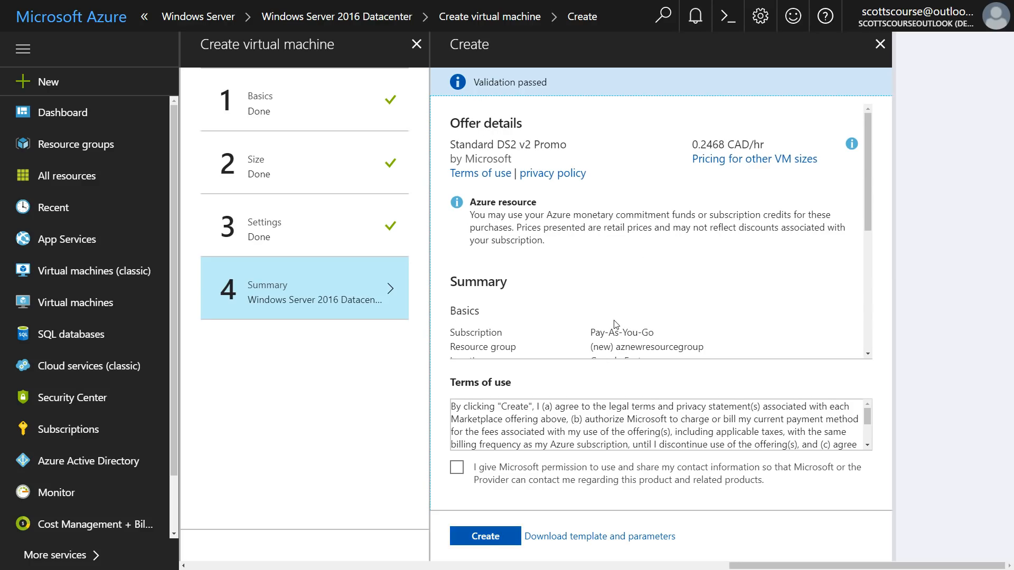
pyautogui.click(485, 536)
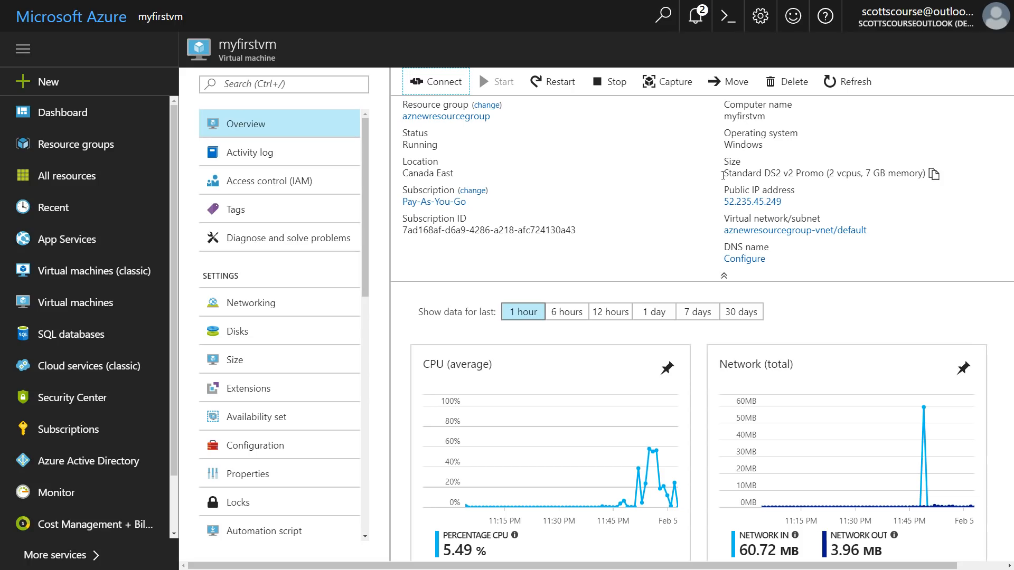
# - Set the DNS name label of the virtual machine's public IP to myfirstvm, save it and check the overview
pyautogui.moveTo(793, 173); pyautogui.dragTo(730, 174)
pyautogui.click(874, 170)
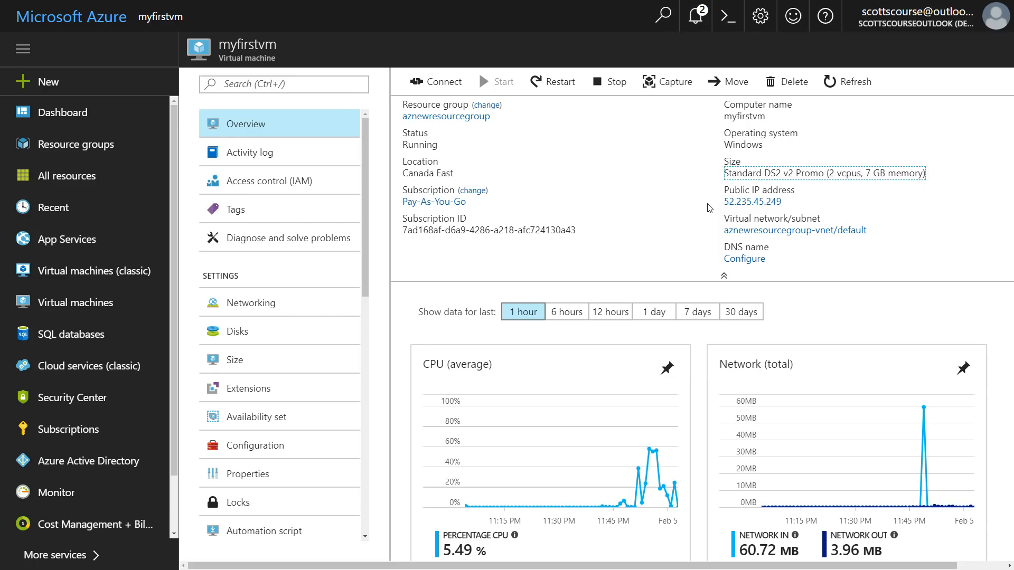
pyautogui.doubleClick(750, 204)
pyautogui.click(745, 259)
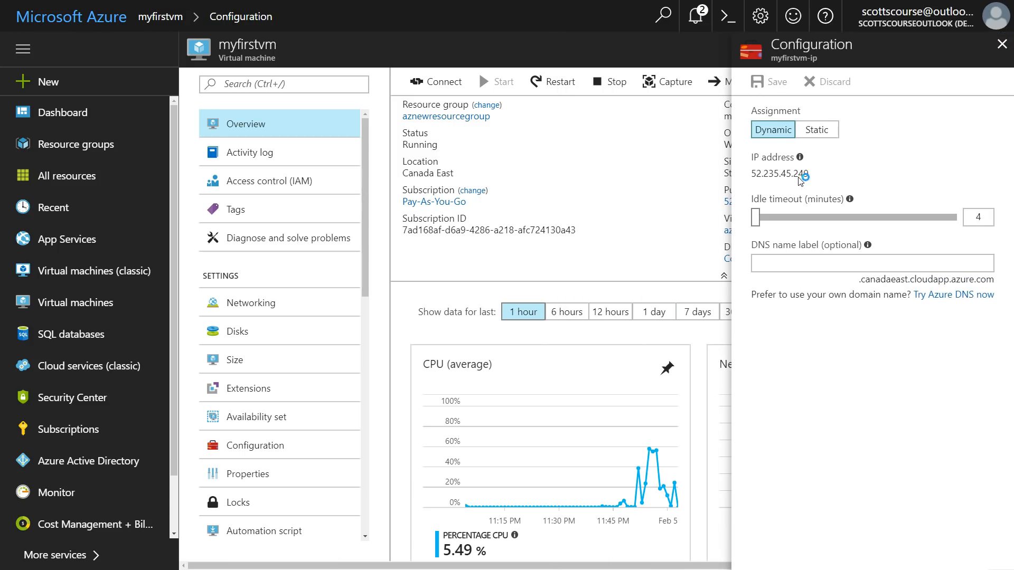
pyautogui.click(798, 265)
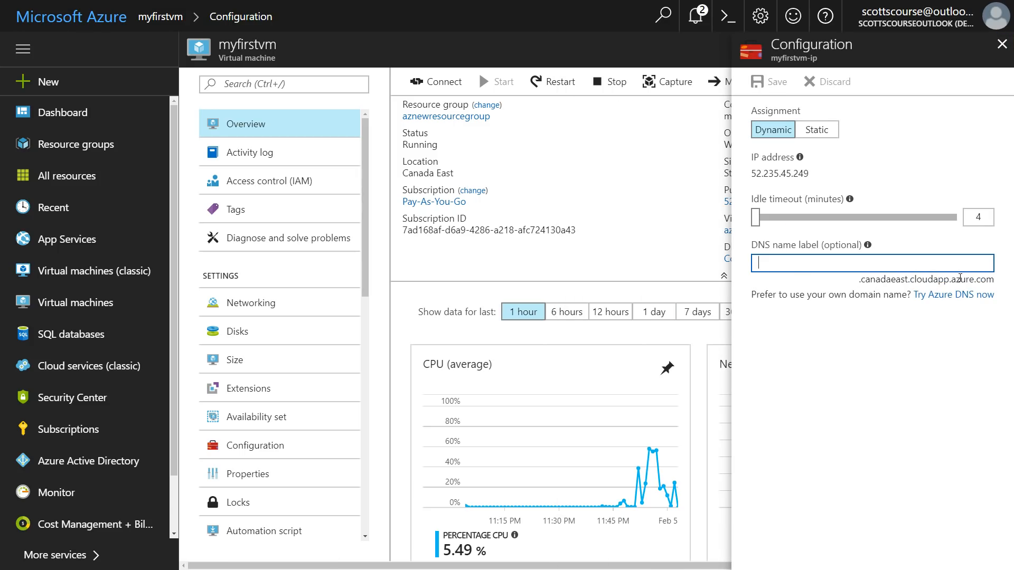
pyautogui.write('myfirstvm')
pyautogui.click(778, 121)
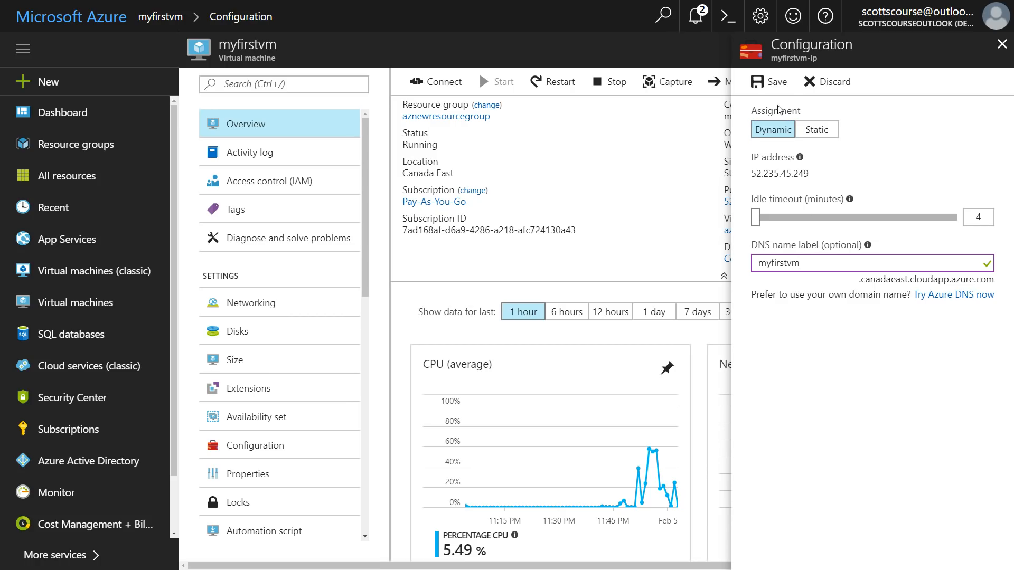
pyautogui.click(777, 84)
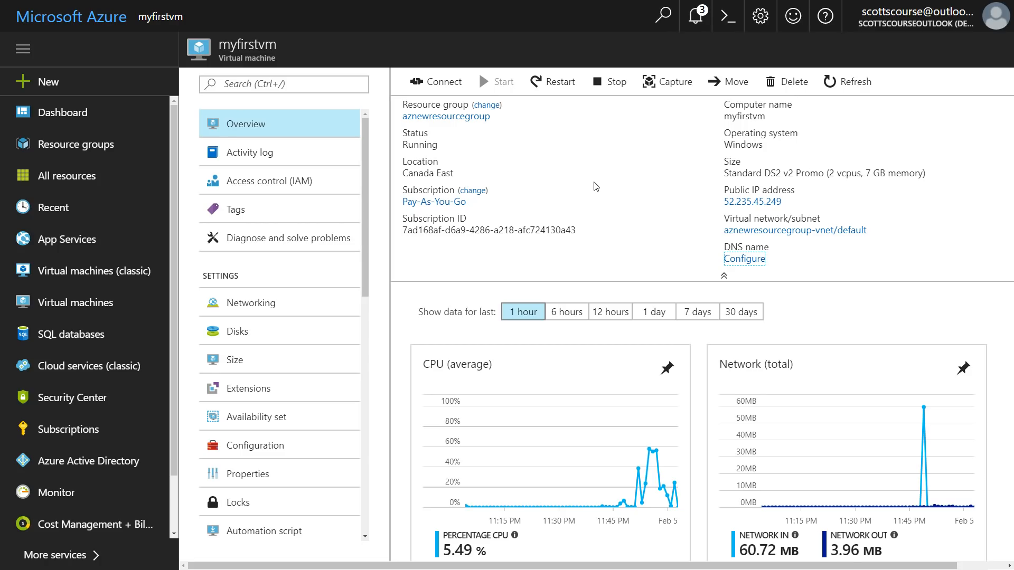
pyautogui.scroll(-1, 596, 185)
pyautogui.scroll(1, 664, 195)
pyautogui.moveTo(757, 205)
pyautogui.moveTo(726, 203)
pyautogui.moveTo(759, 262)
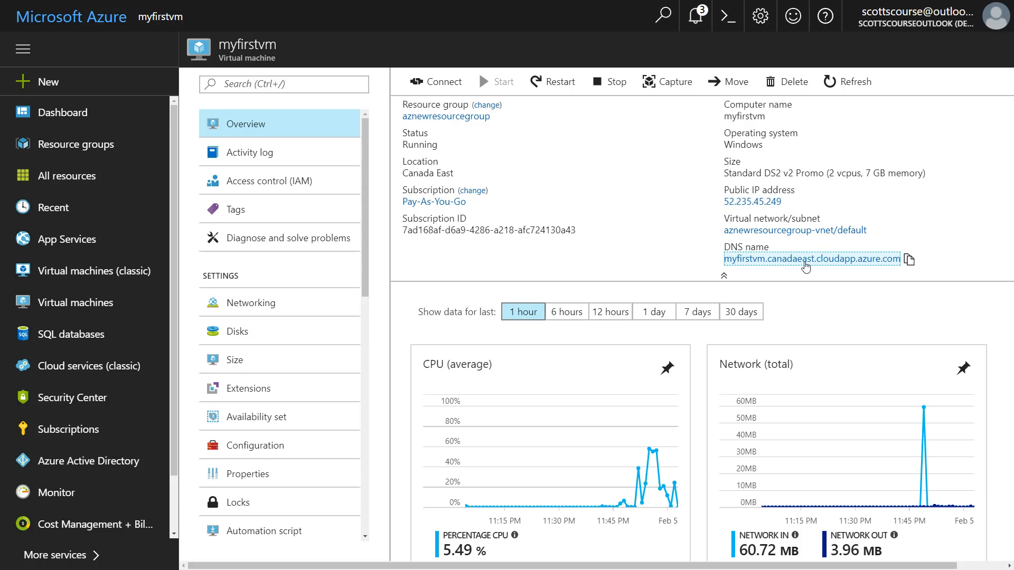
# - Connect to the virtual machine through its downloaded myfirstvm.rdp file, entering the account password and accepting the publisher and certificate prompts
pyautogui.click(438, 84)
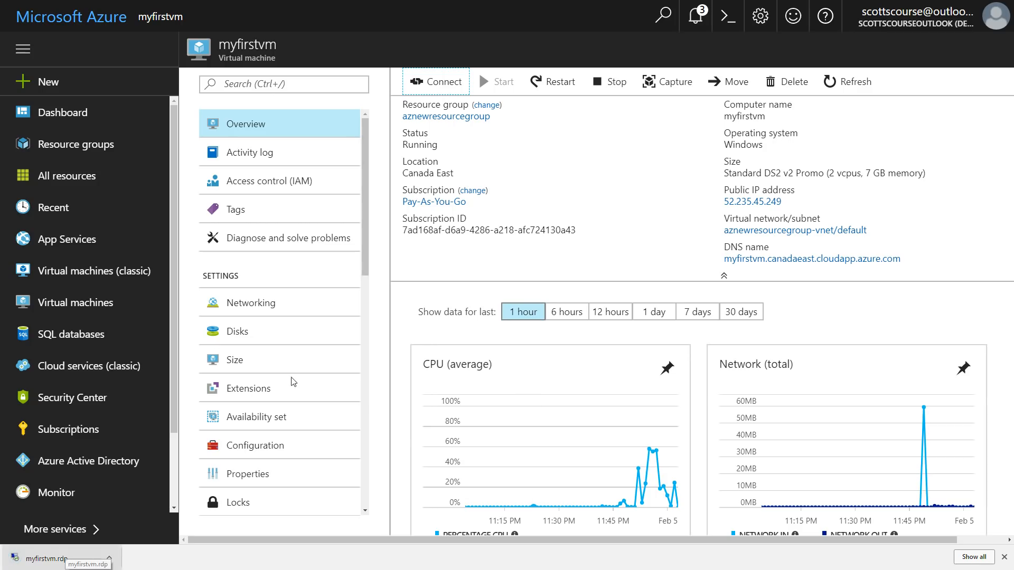
pyautogui.click(62, 560)
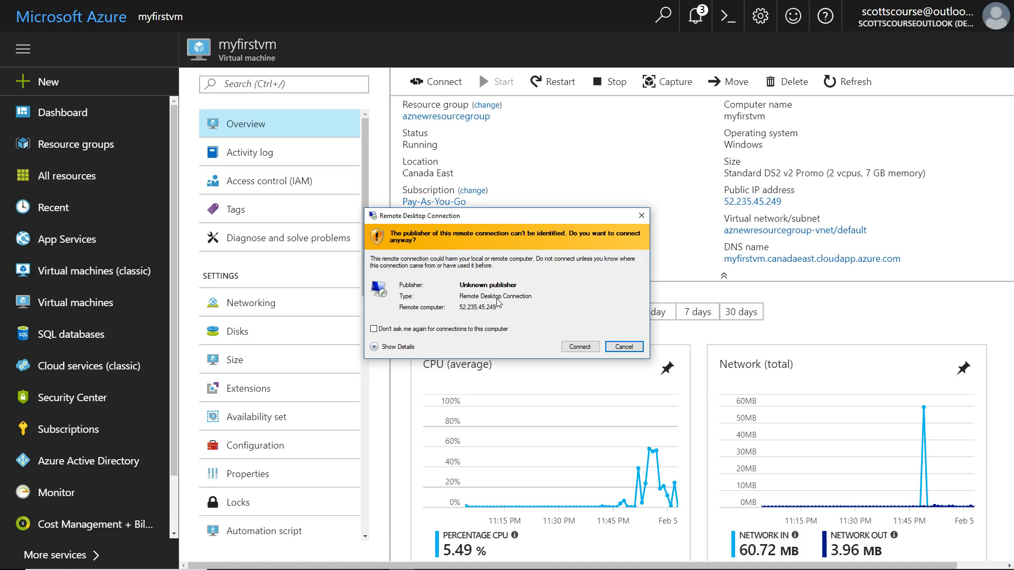
pyautogui.click(579, 348)
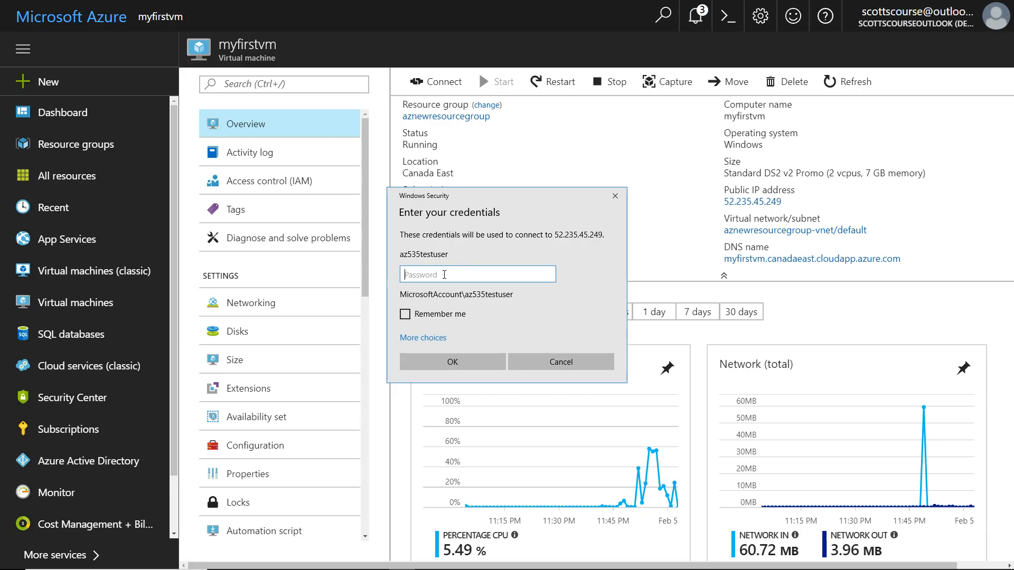
pyautogui.write('***')
pyautogui.click(451, 362)
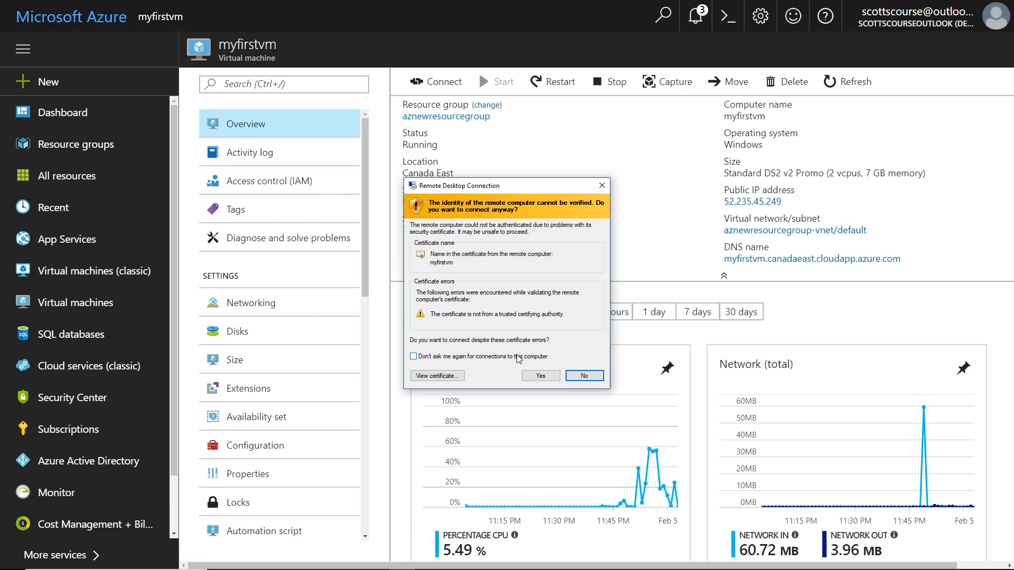
pyautogui.click(540, 376)
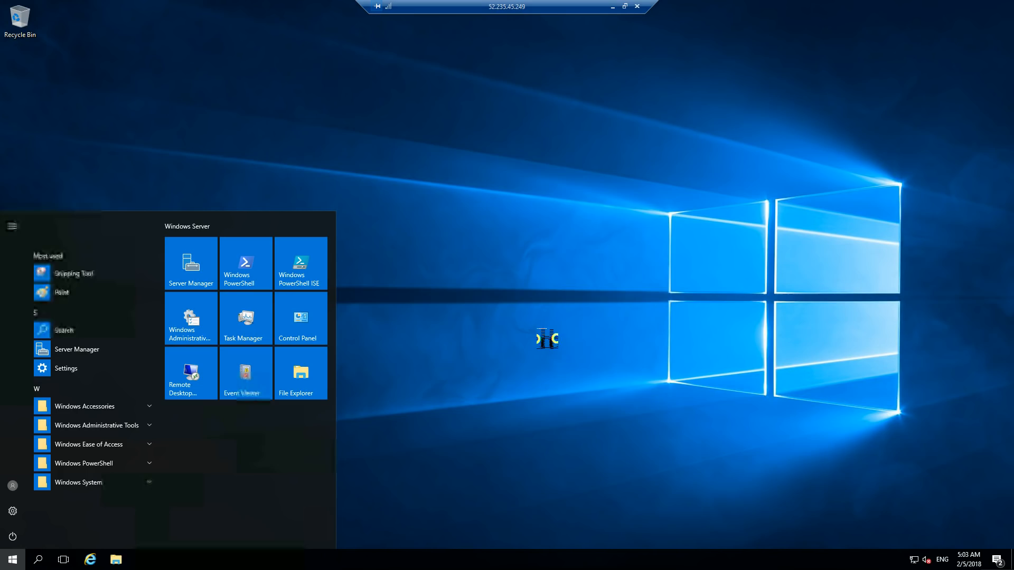
# - Search for "server" on the remote machine and open Server Manager
pyautogui.click(576, 236)
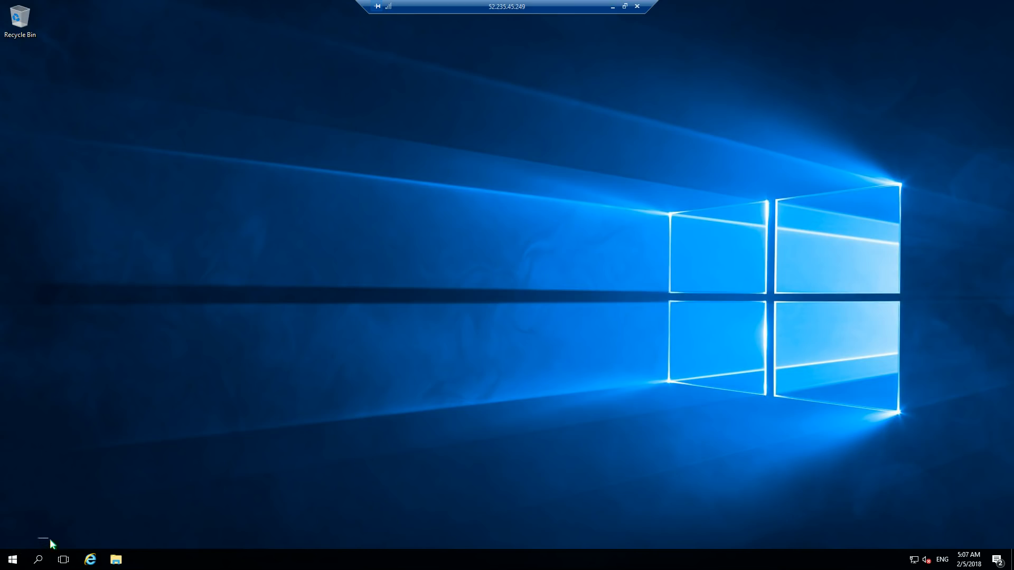
pyautogui.click(13, 559)
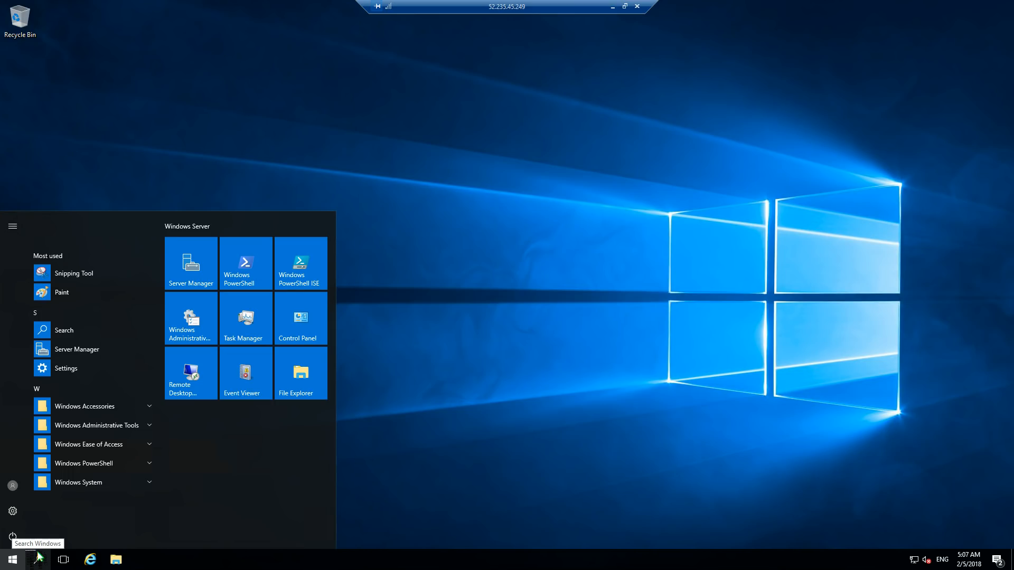
pyautogui.click(38, 556)
pyautogui.write('server')
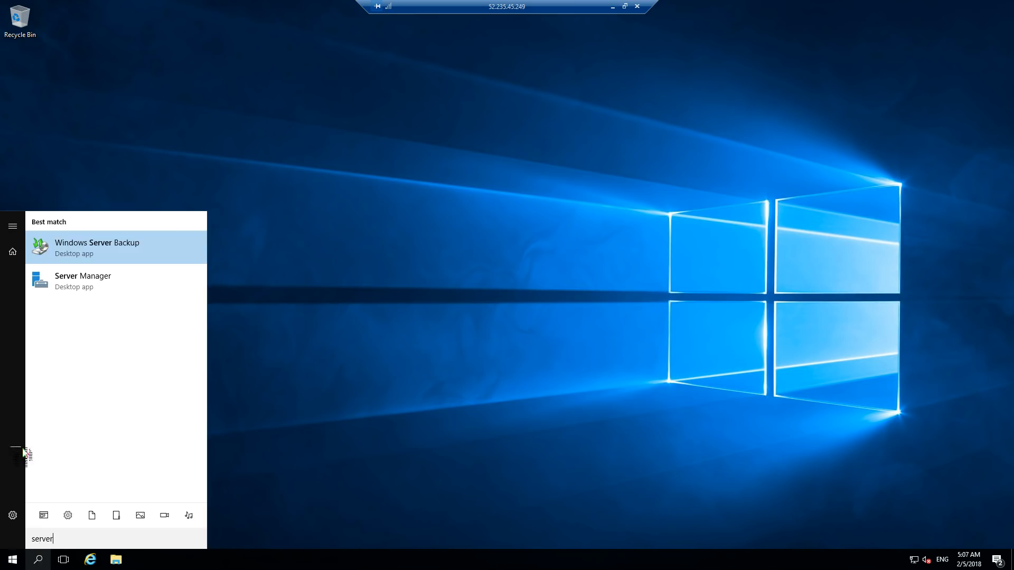
pyautogui.click(84, 285)
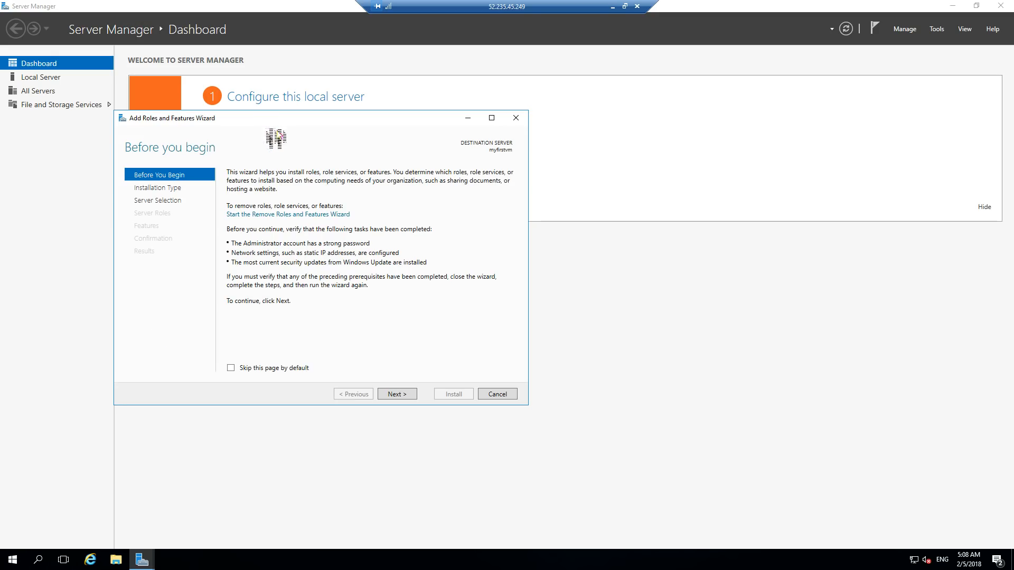
# - In the Add Roles and Features Wizard, keep role-based or feature-based installation and myfirstvm as the destination server
pyautogui.click(397, 395)
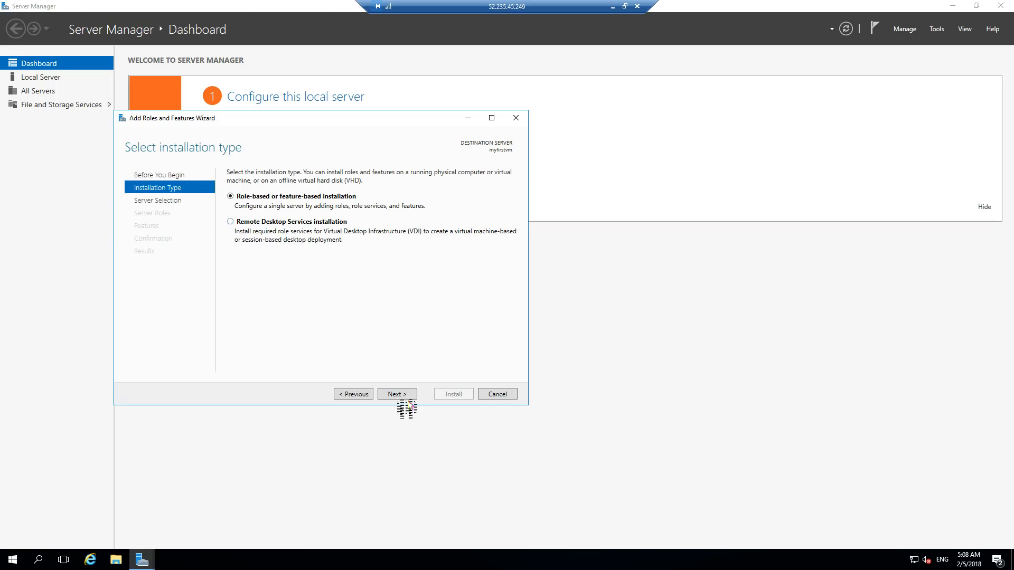
pyautogui.click(397, 394)
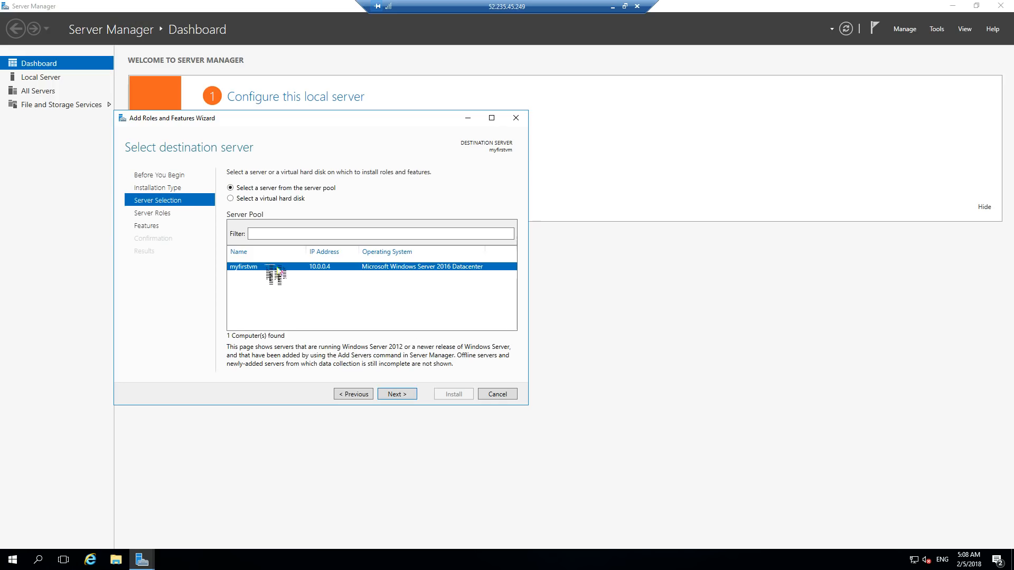
pyautogui.click(401, 395)
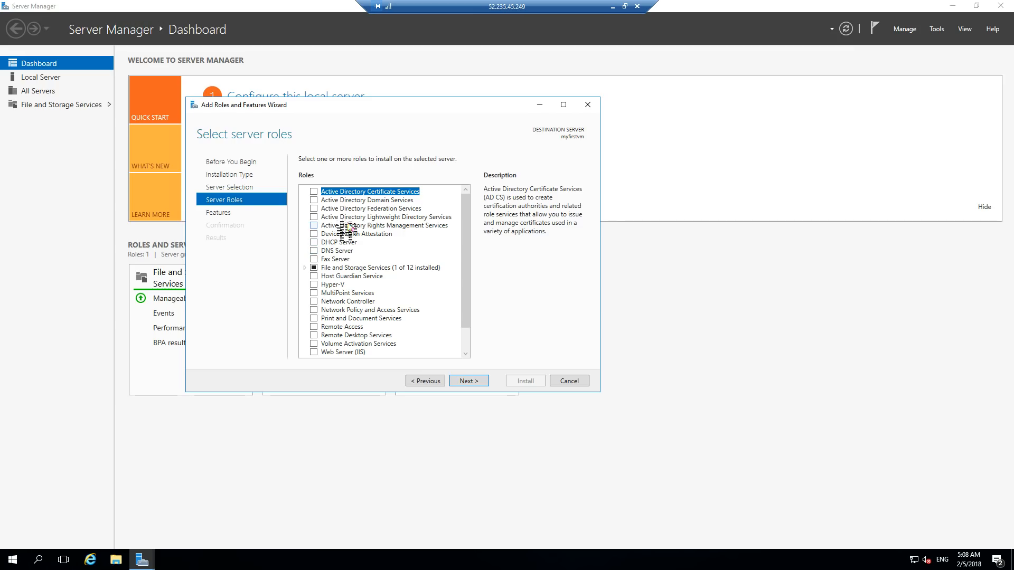
# - Select the Web Server (IIS) role with its required management tools and continue to the features selection
pyautogui.scroll(-1, 390, 269)
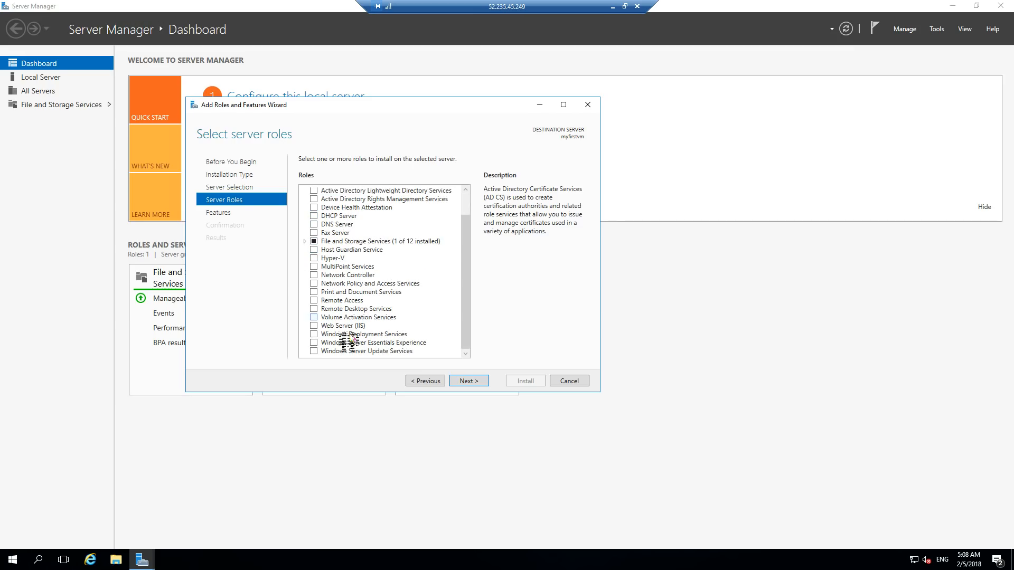
pyautogui.click(314, 325)
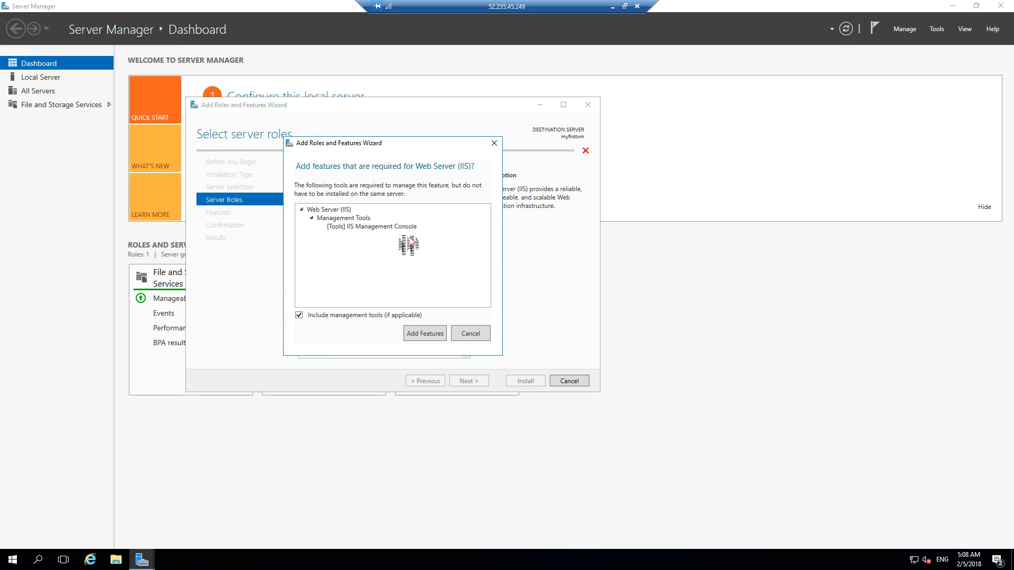
pyautogui.click(430, 335)
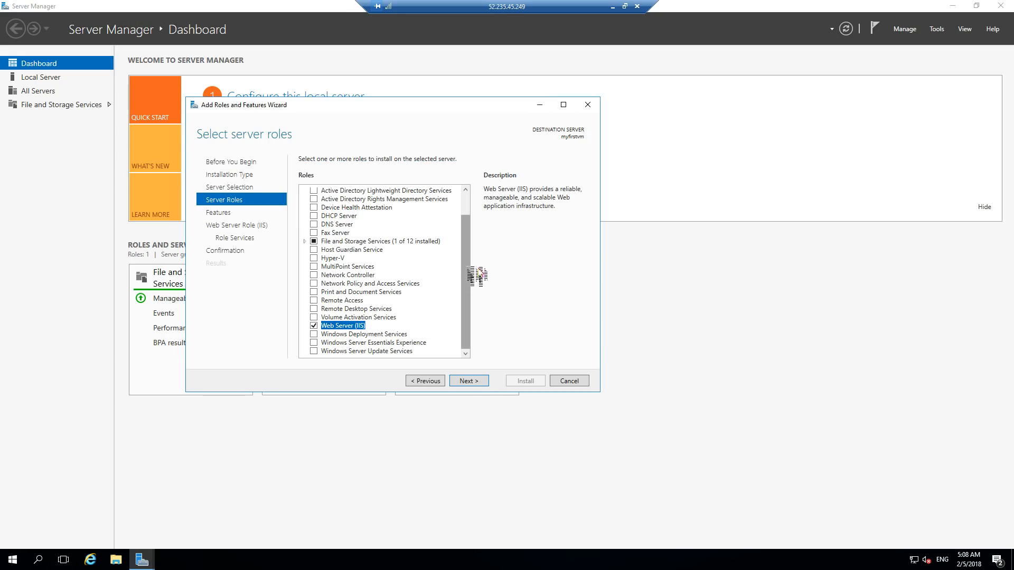
pyautogui.click(475, 383)
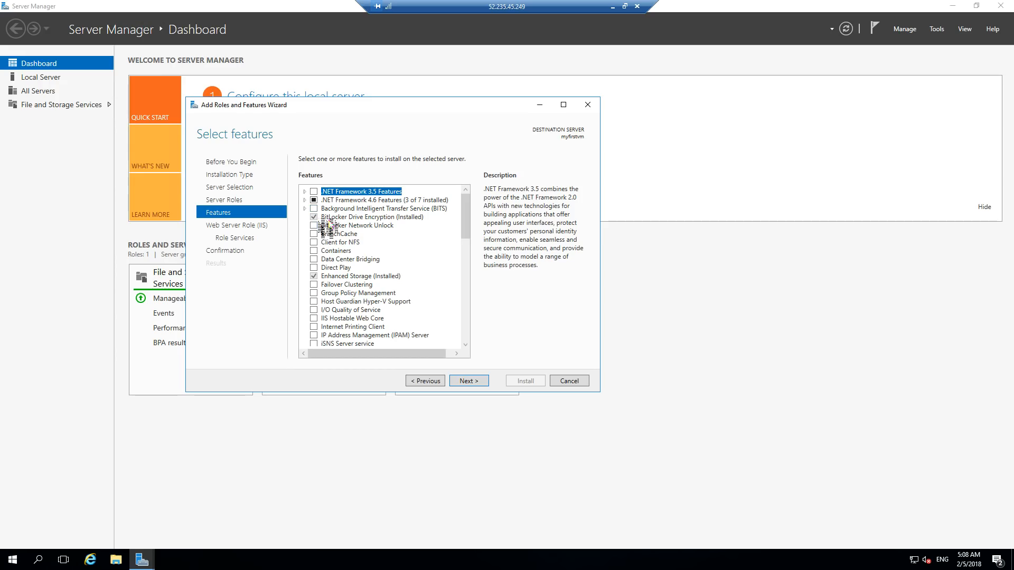
# - Look through the list of optional features and continue without adding any
pyautogui.scroll(-11, 370, 248)
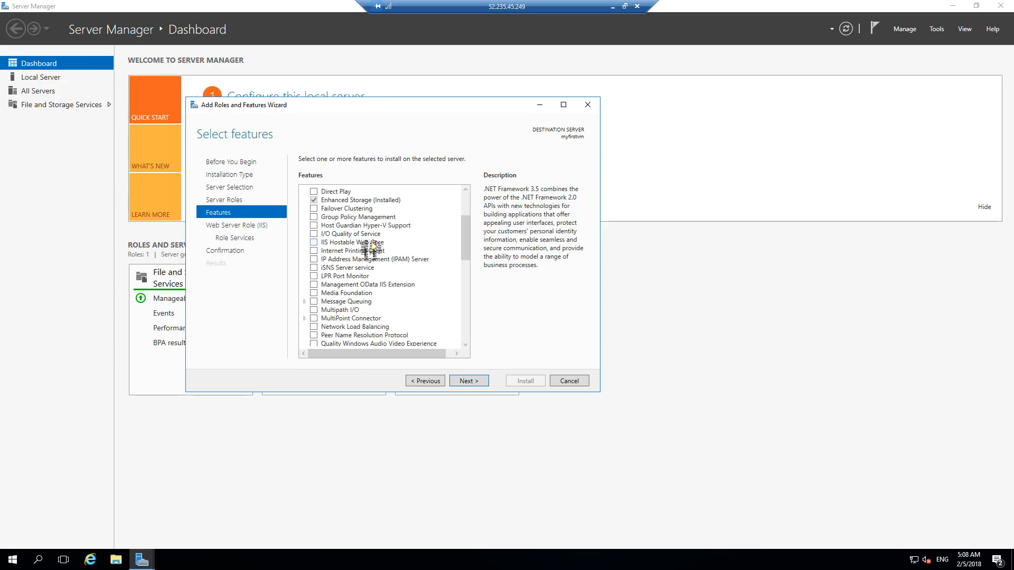
pyautogui.scroll(1, 362, 280)
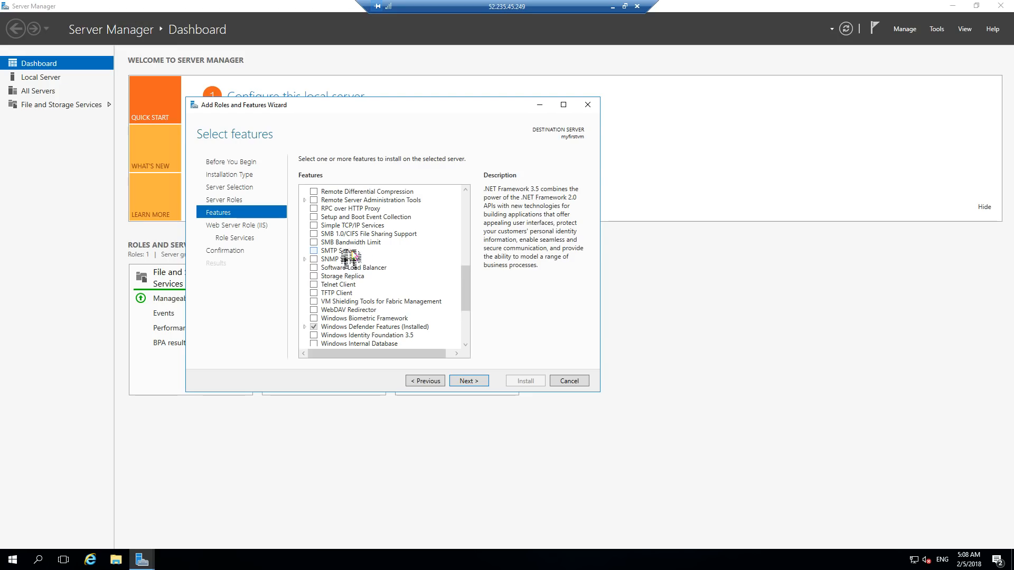
pyautogui.scroll(-1, 349, 258)
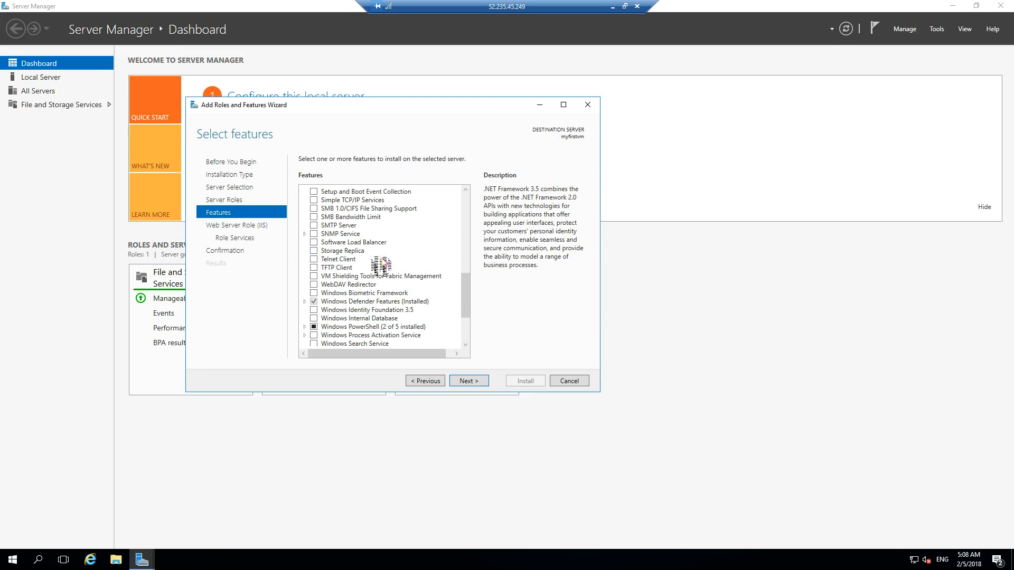
pyautogui.scroll(-3, 382, 286)
pyautogui.scroll(9, 412, 306)
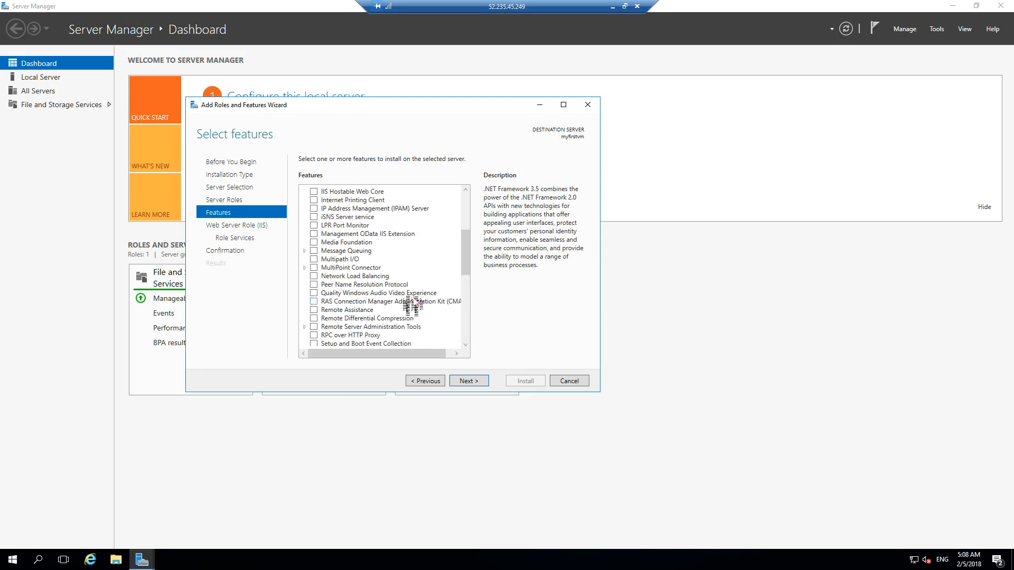
pyautogui.scroll(5, 410, 302)
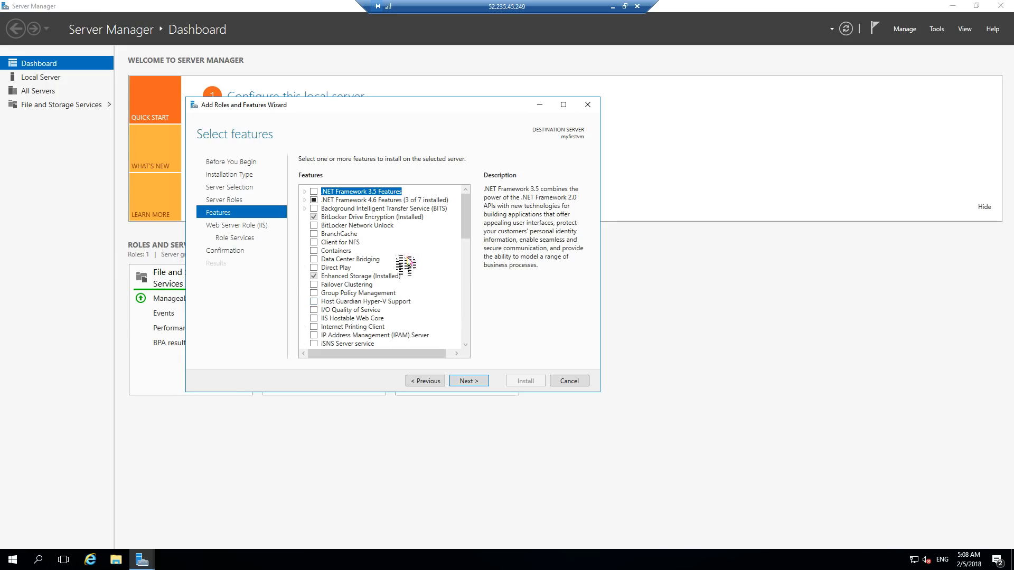
pyautogui.click(469, 382)
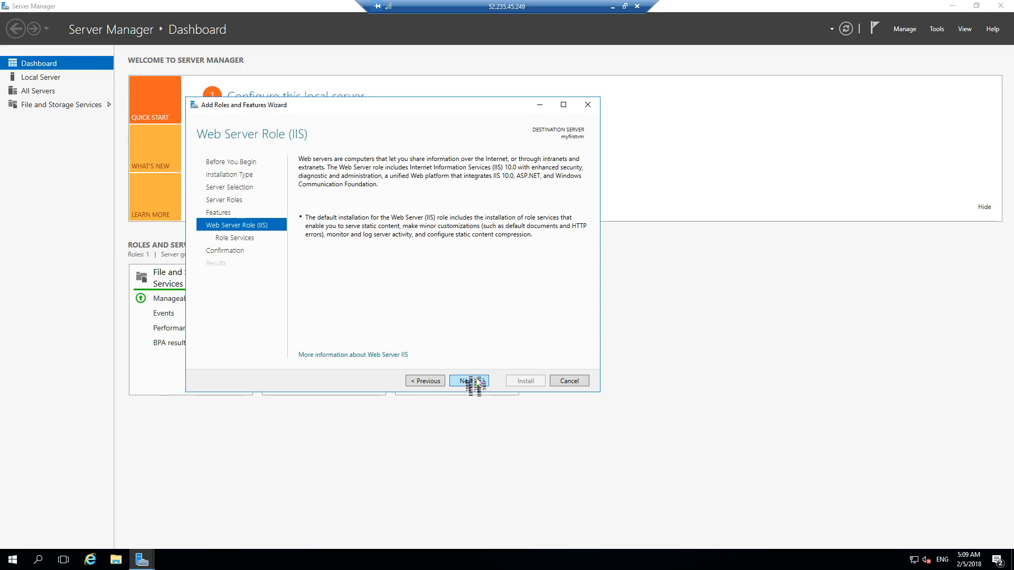
# - Review the Web Server role services, keep the default selection and start the installation on myfirstvm
pyautogui.click(469, 382)
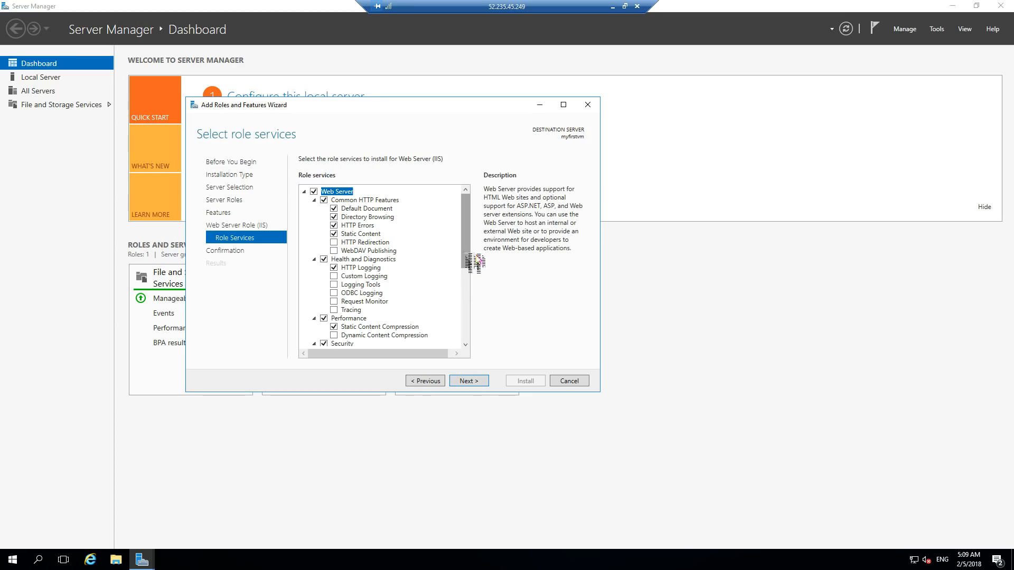
pyautogui.moveTo(473, 264); pyautogui.dragTo(476, 217)
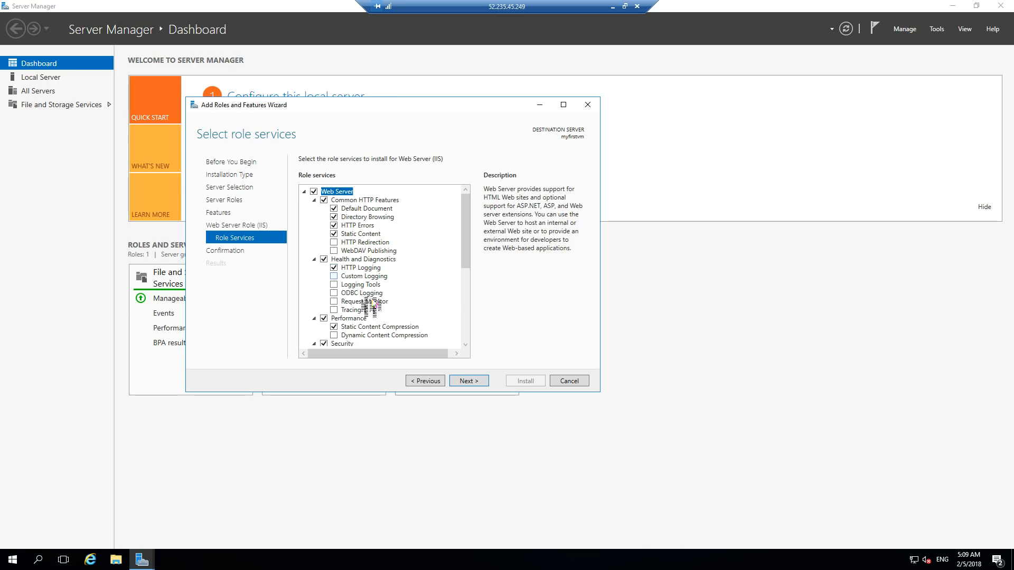
pyautogui.scroll(-4, 402, 257)
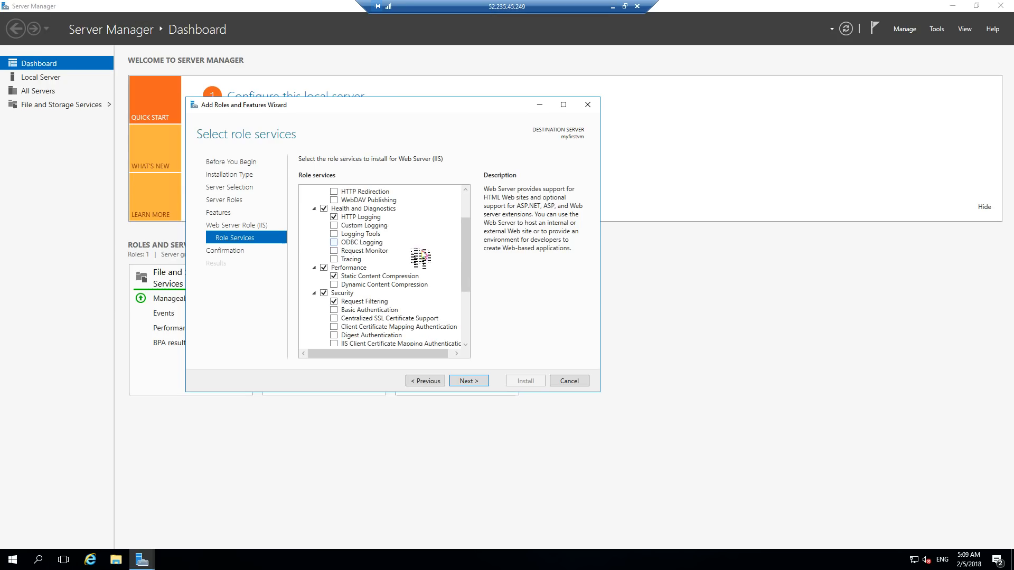
pyautogui.scroll(-2, 417, 259)
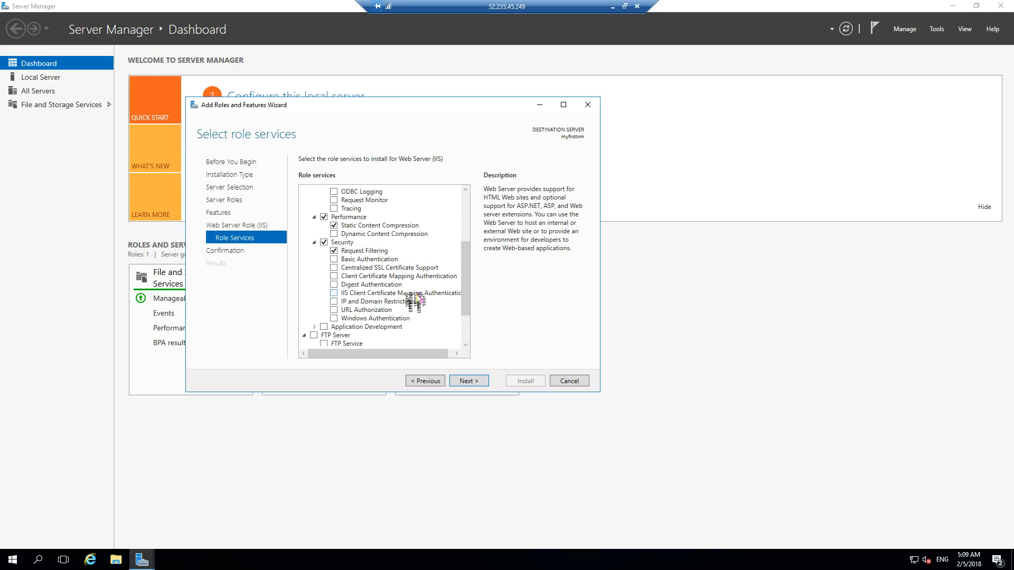
pyautogui.scroll(-2, 415, 301)
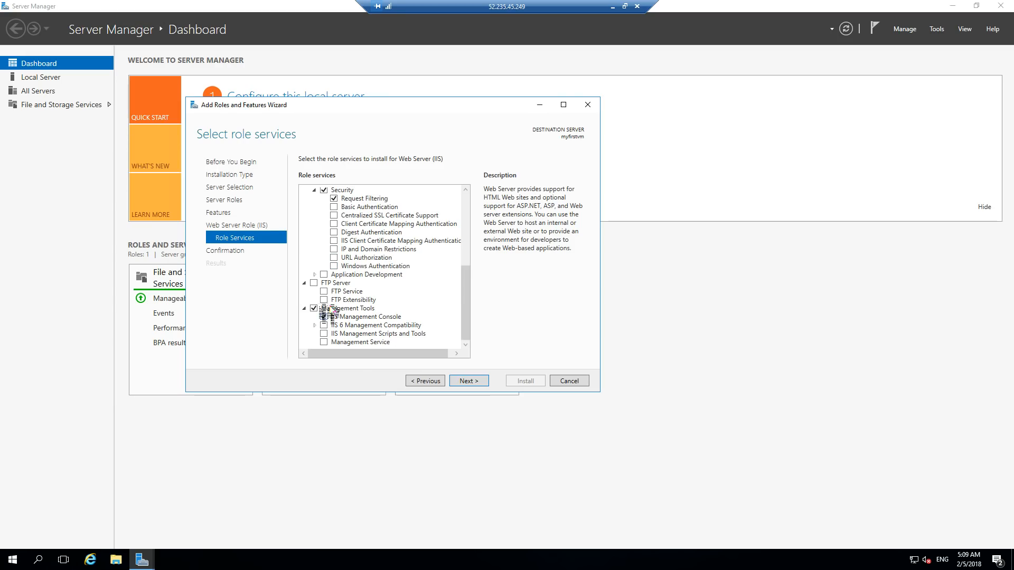
pyautogui.click(465, 258)
pyautogui.click(469, 380)
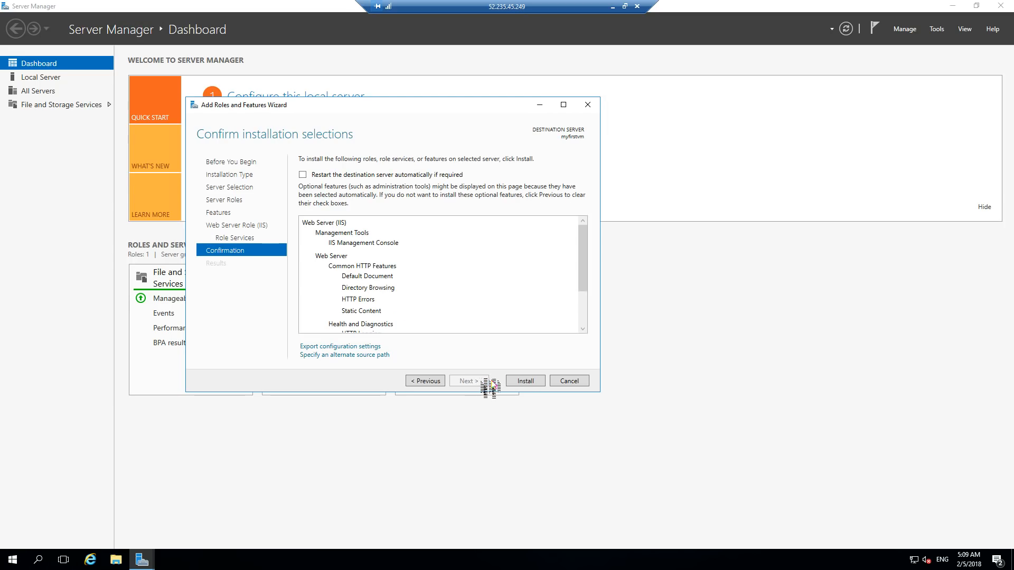
pyautogui.click(527, 381)
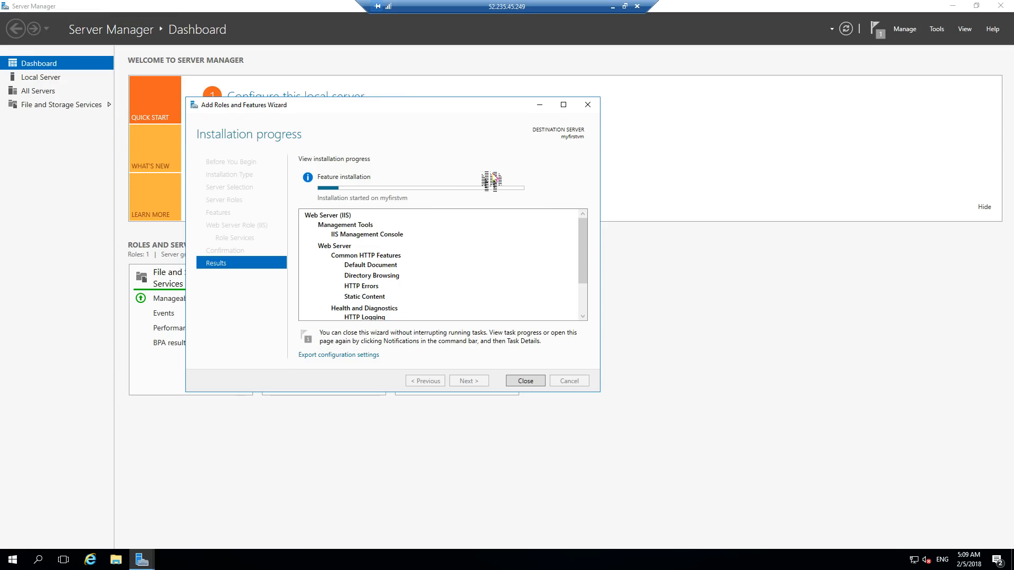
# - Search for "fire", open Windows Firewall with Advanced Security and show the Inbound Rules in a maximized window
pyautogui.click(15, 561)
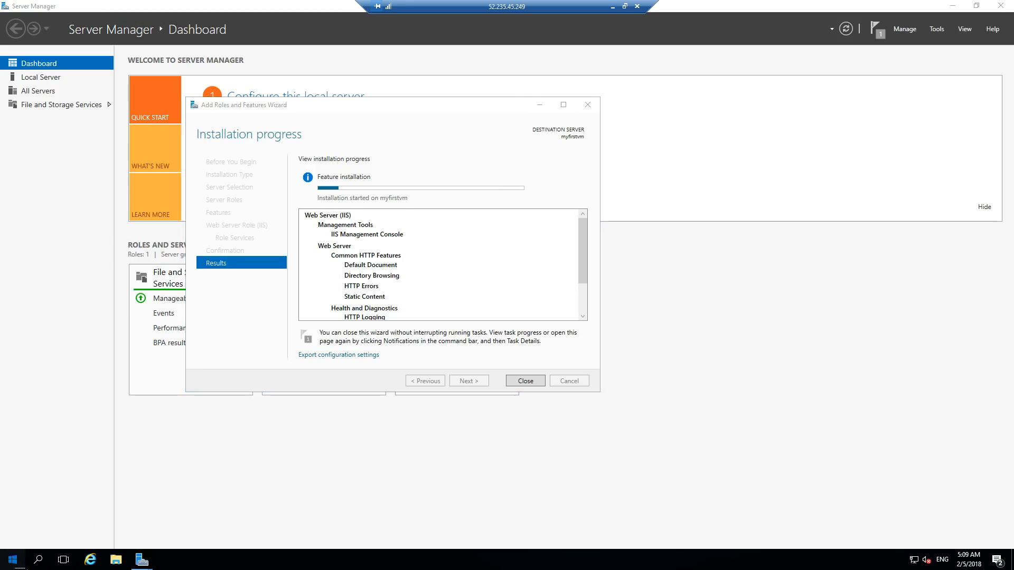
pyautogui.write('fire')
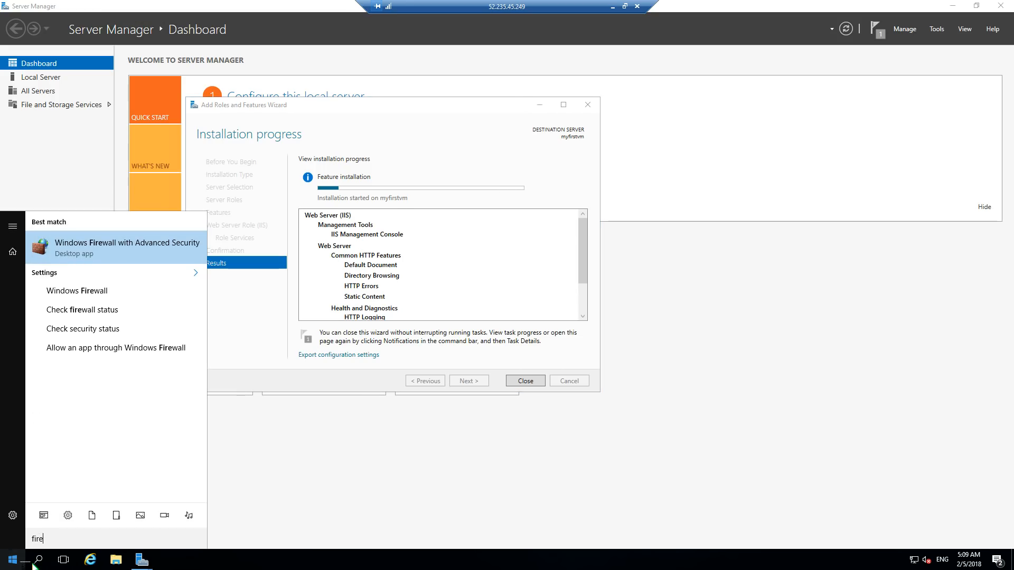
pyautogui.click(107, 256)
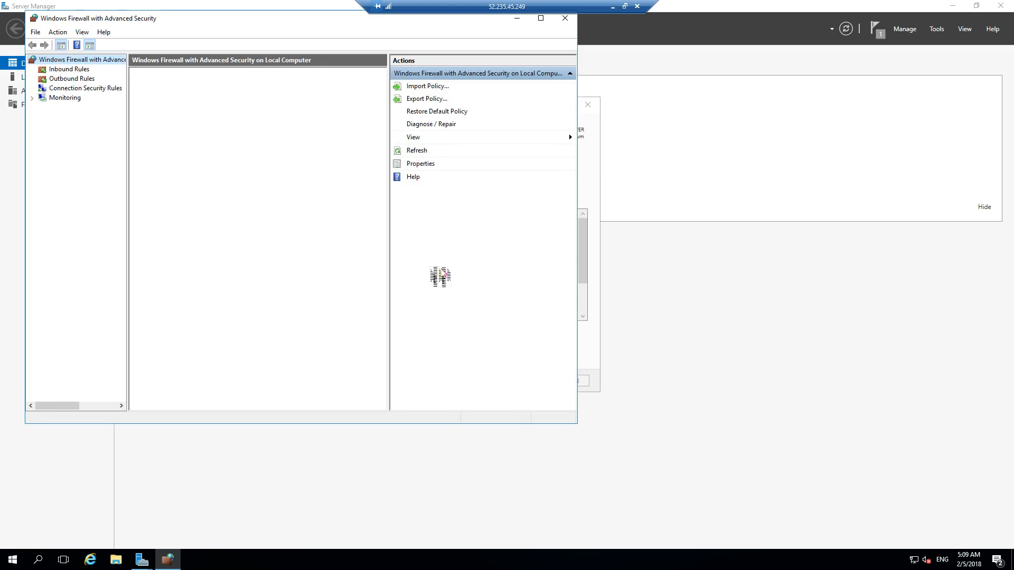
pyautogui.moveTo(331, 20); pyautogui.dragTo(601, 91)
pyautogui.click(340, 138)
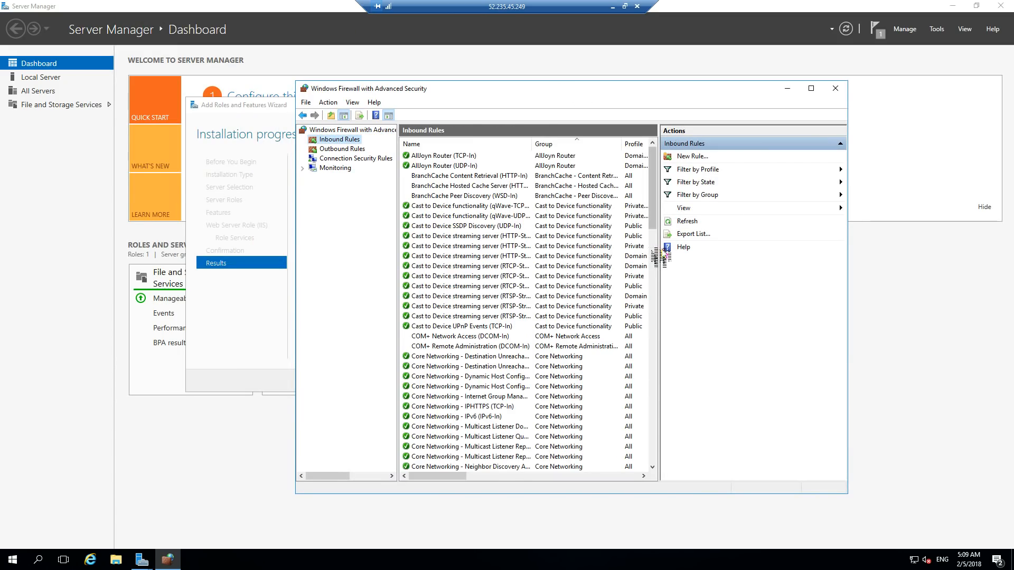
pyautogui.moveTo(660, 257); pyautogui.dragTo(639, 161)
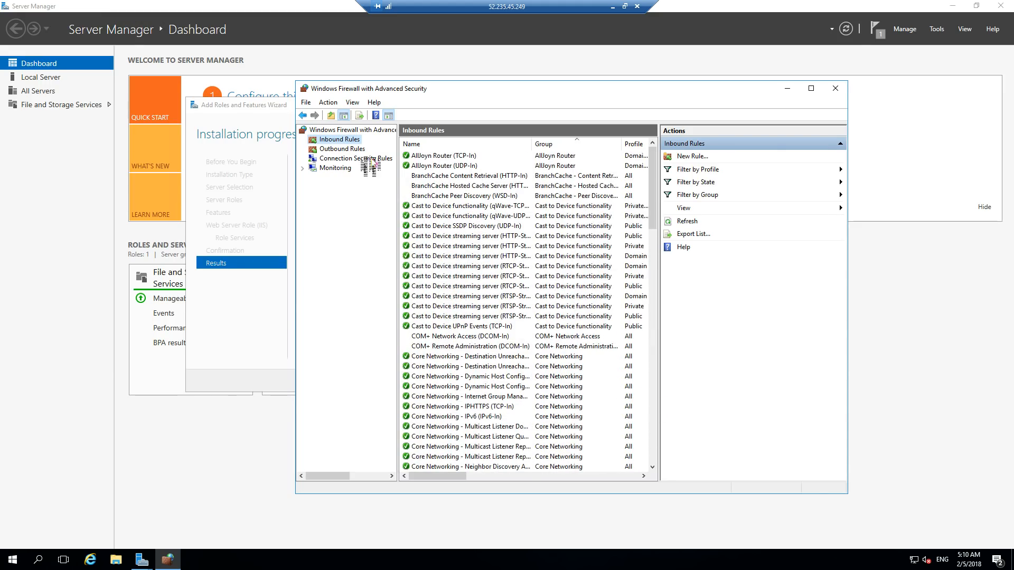
pyautogui.click(811, 88)
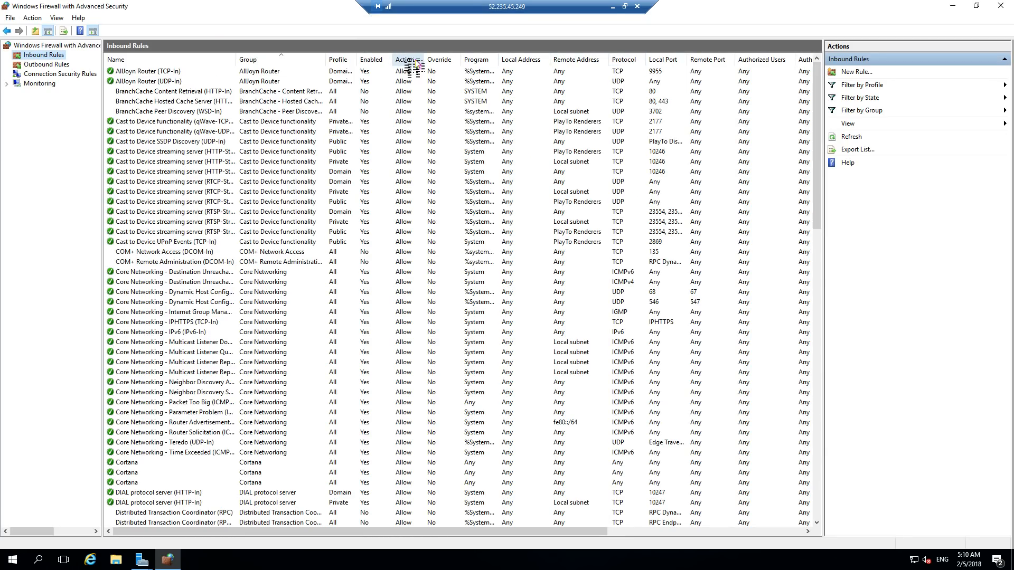
# - Sort the inbound rules by enabled state with enabled rules first, look through them, and re-sort by local port
pyautogui.click(376, 61)
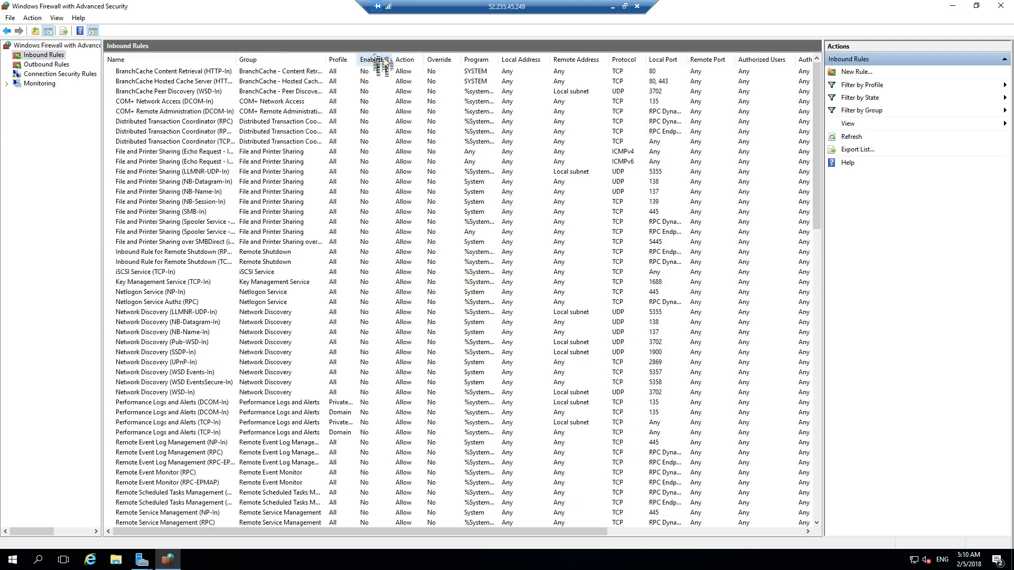
pyautogui.click(382, 62)
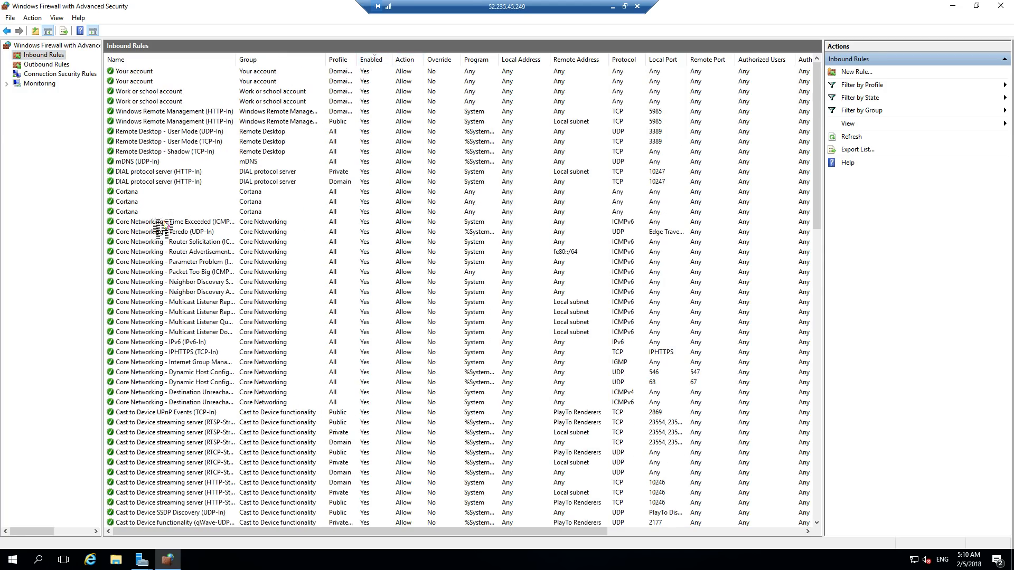
pyautogui.scroll(-5, 224, 206)
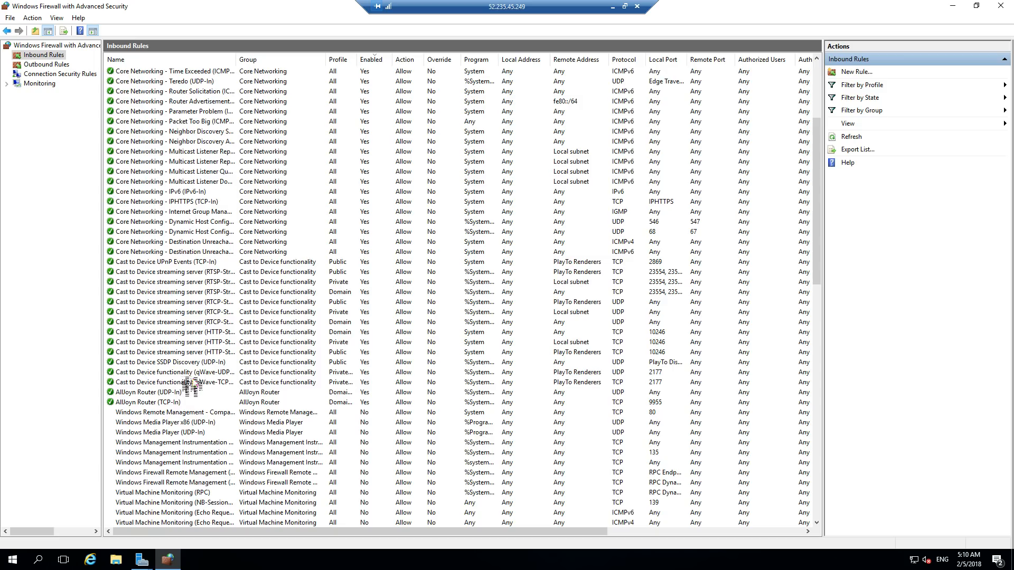
pyautogui.scroll(5, 393, 400)
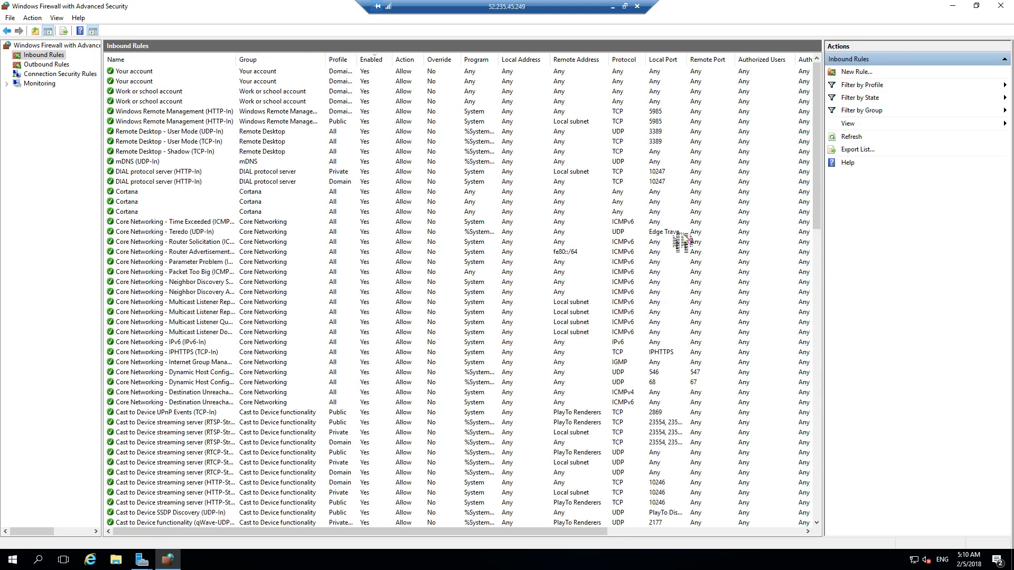
pyautogui.click(669, 60)
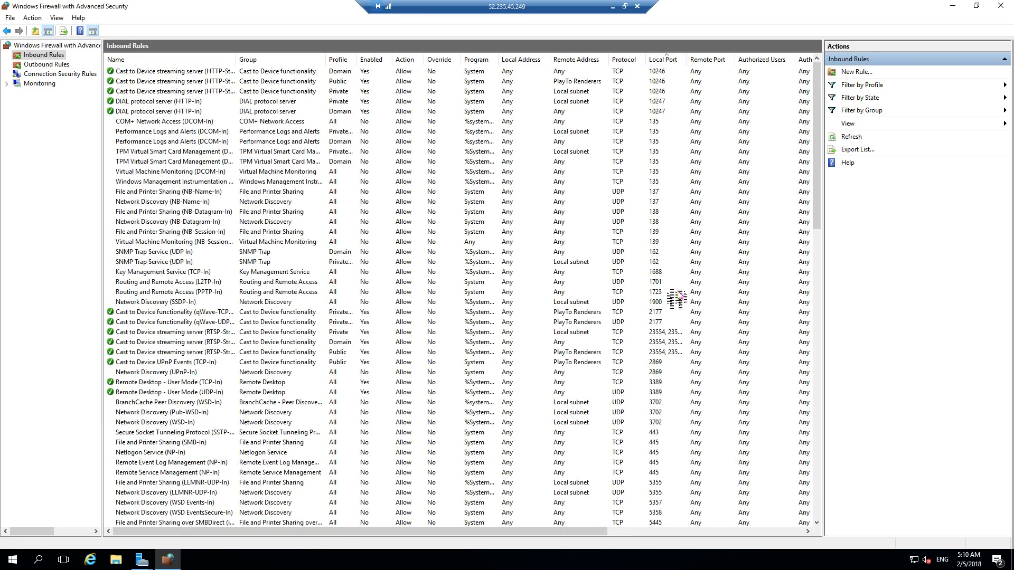
# - Check the Web Server installation progress in the Add Roles and Features Wizard and return to the firewall rules
pyautogui.hotkey('alt', 'Tab')
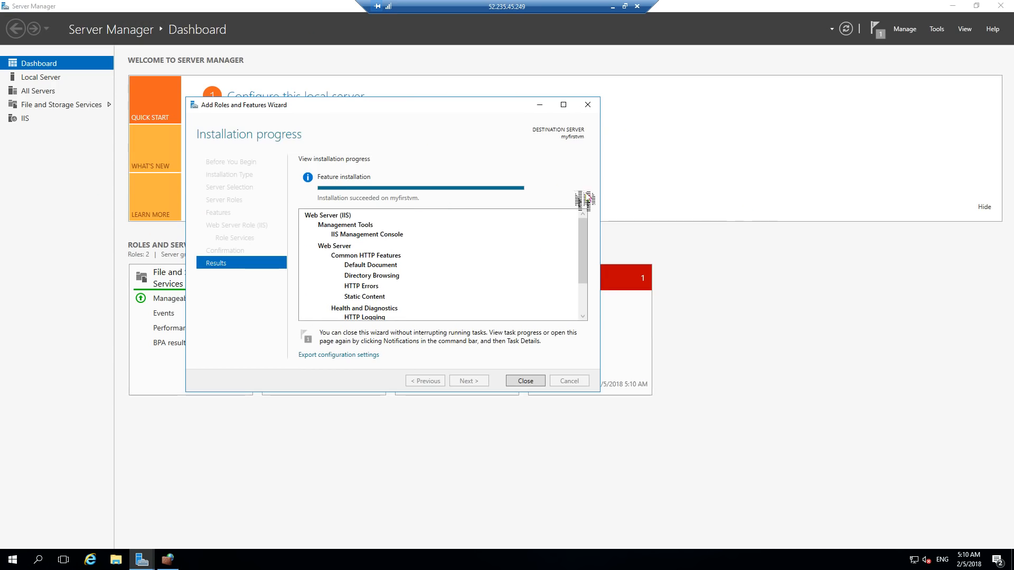
pyautogui.hotkey('alt', 'Tab')
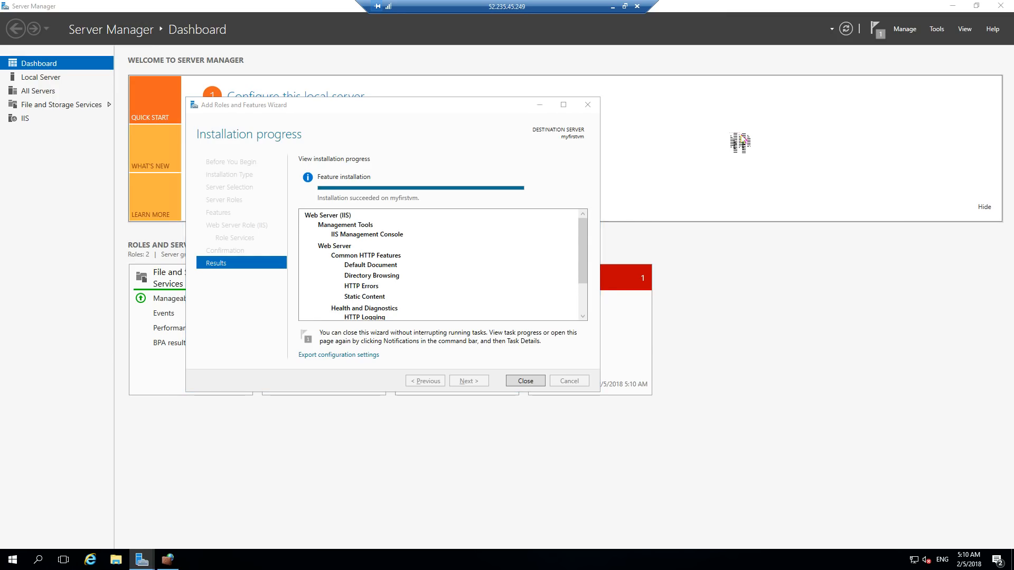
pyautogui.hotkey('alt', 'Tab')
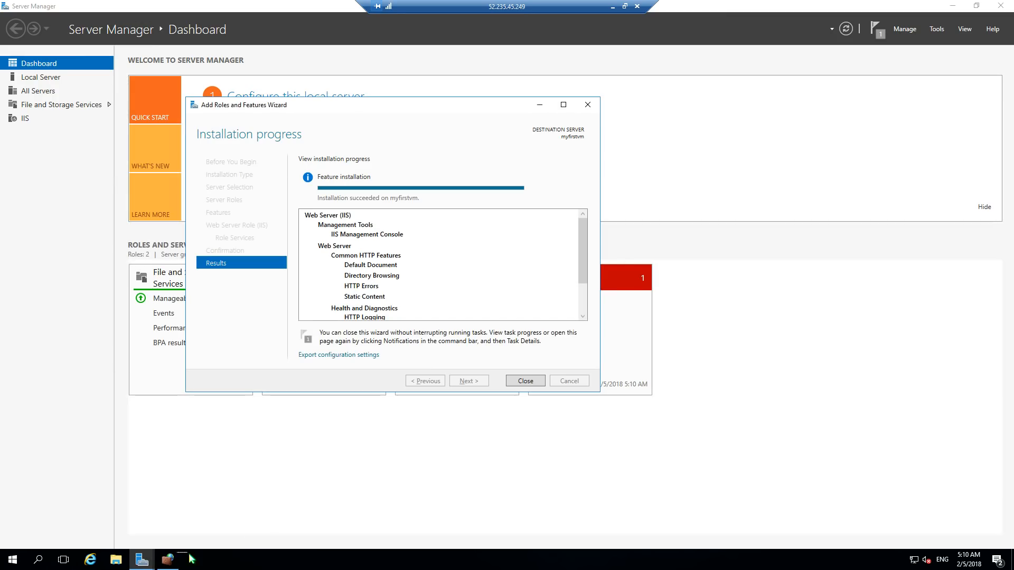
pyautogui.click(168, 559)
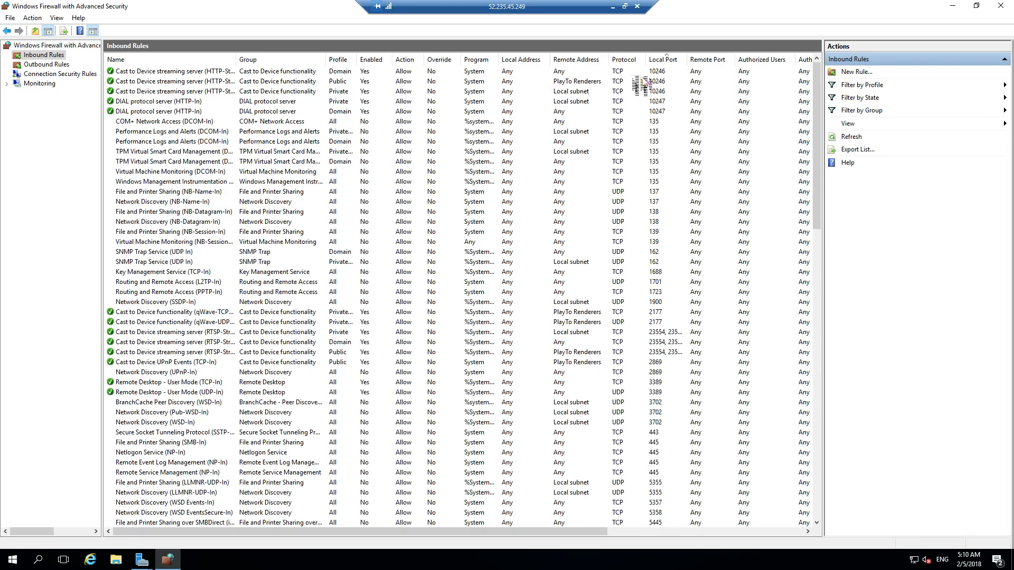
# - Examine the inbound firewall rules for local ports 443 and 80
pyautogui.scroll(-2, 668, 370)
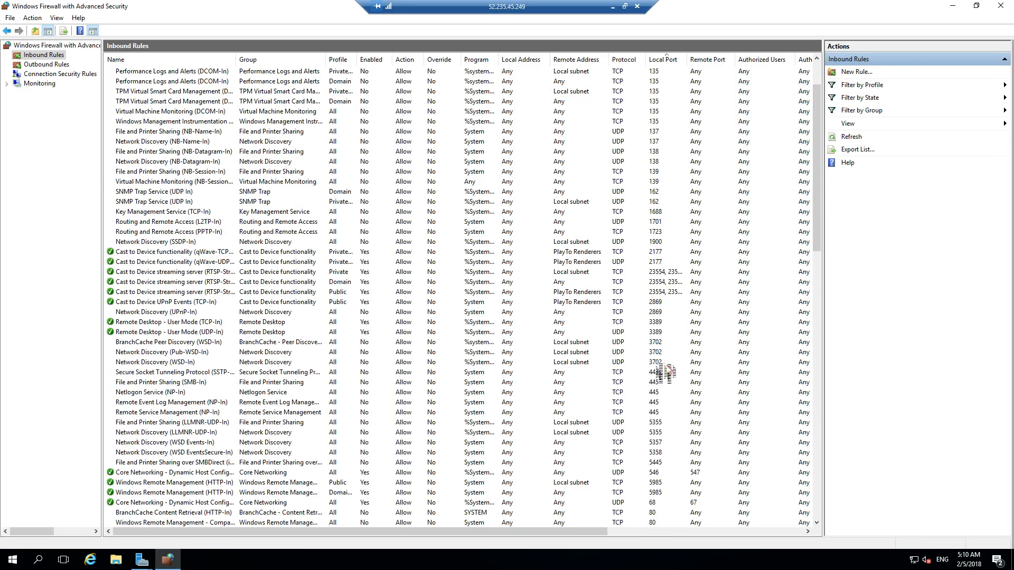
pyautogui.click(655, 373)
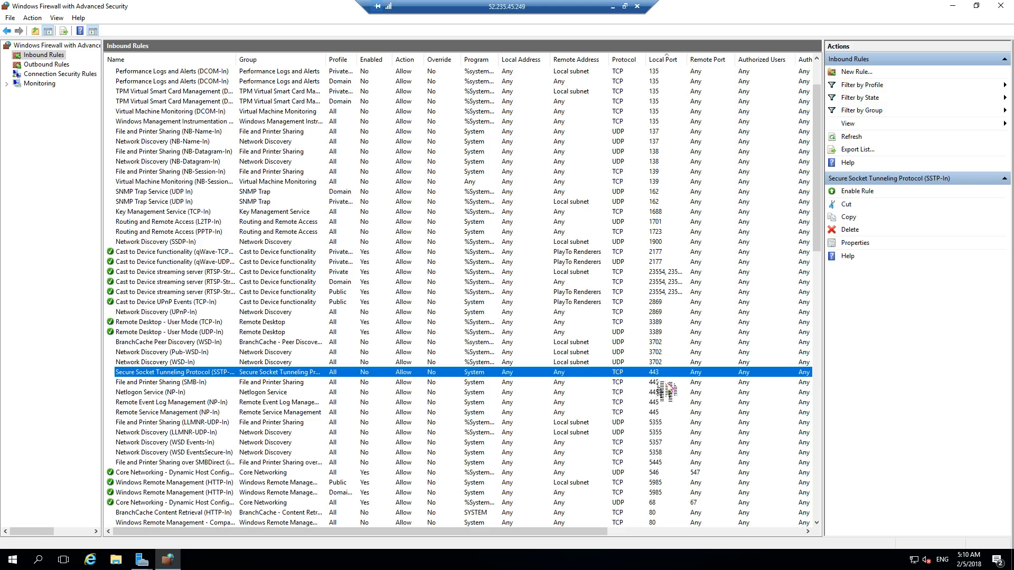
pyautogui.scroll(-4, 680, 392)
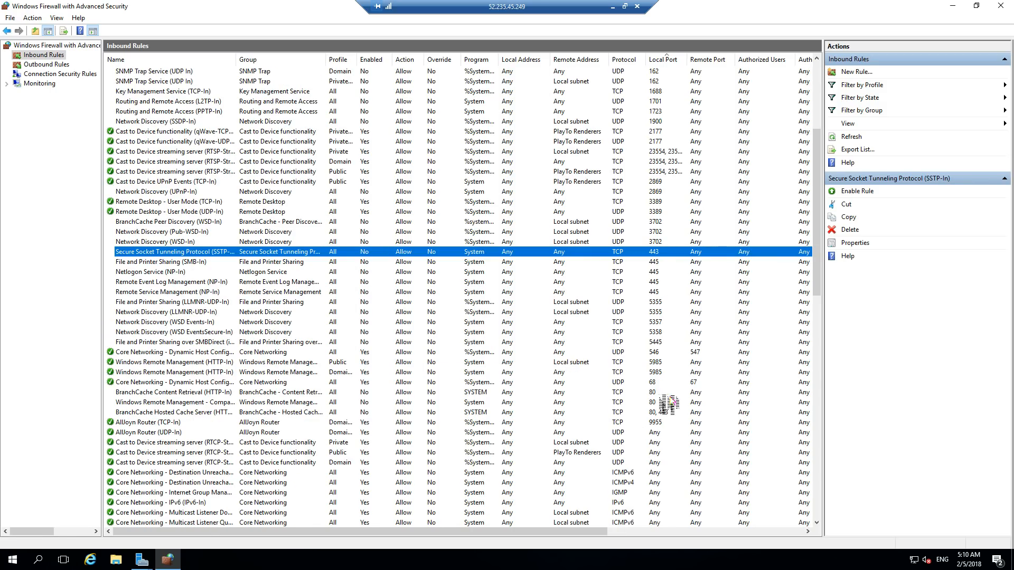
pyautogui.click(660, 393)
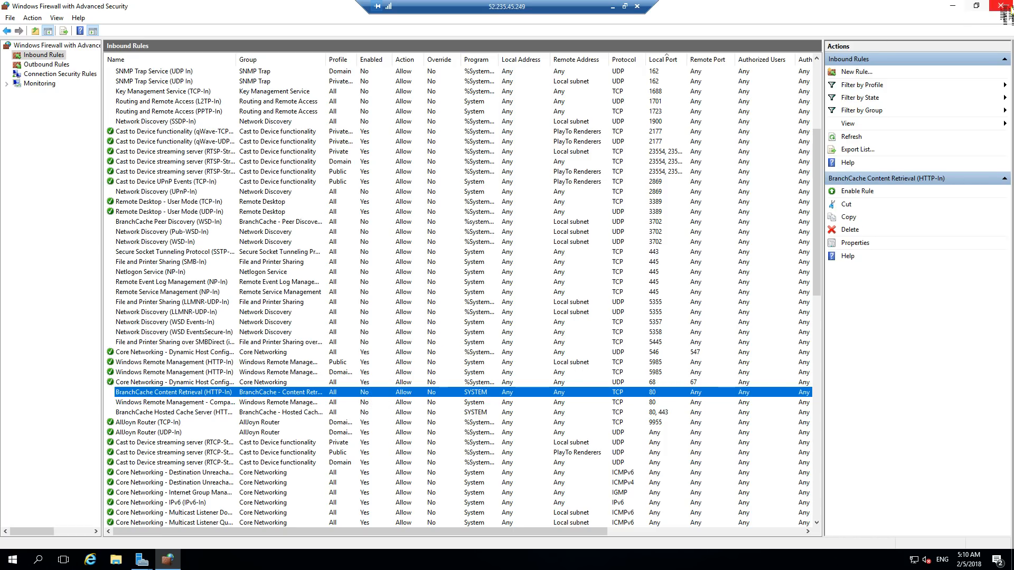
# - Close the firewall console, the Add Roles and Features Wizard and Server Manager
pyautogui.click(1000, 6)
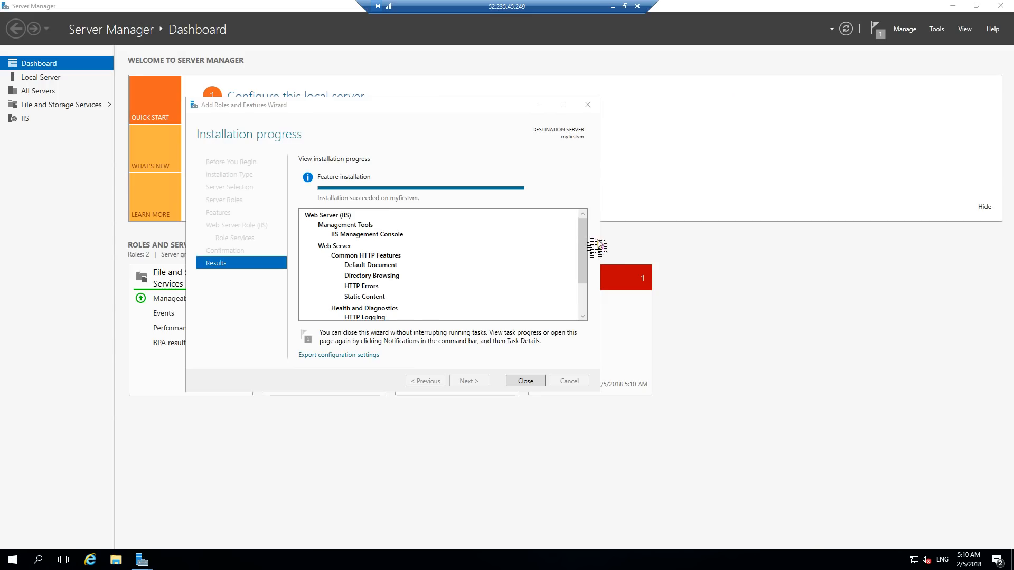
pyautogui.click(526, 381)
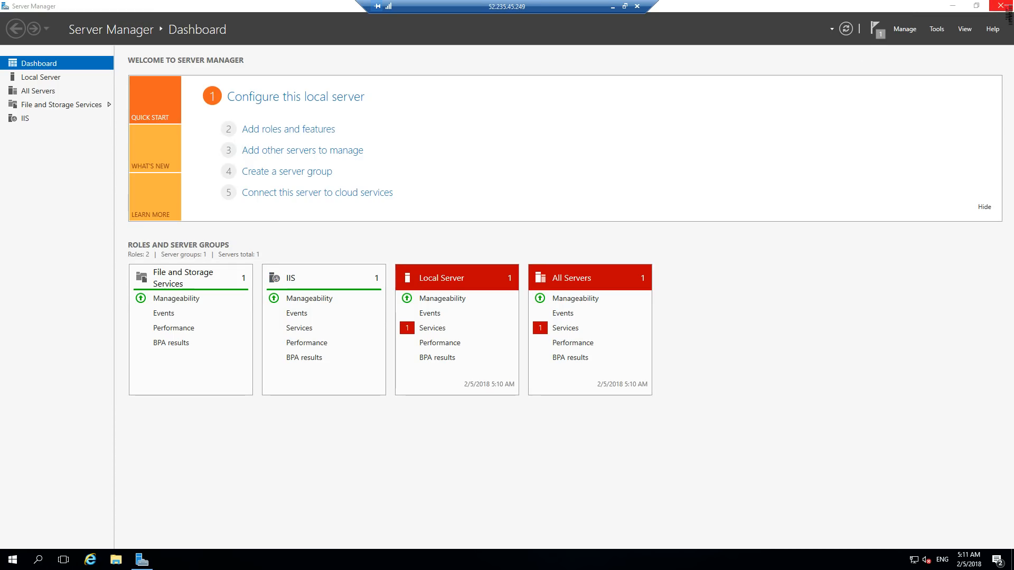
pyautogui.click(1002, 6)
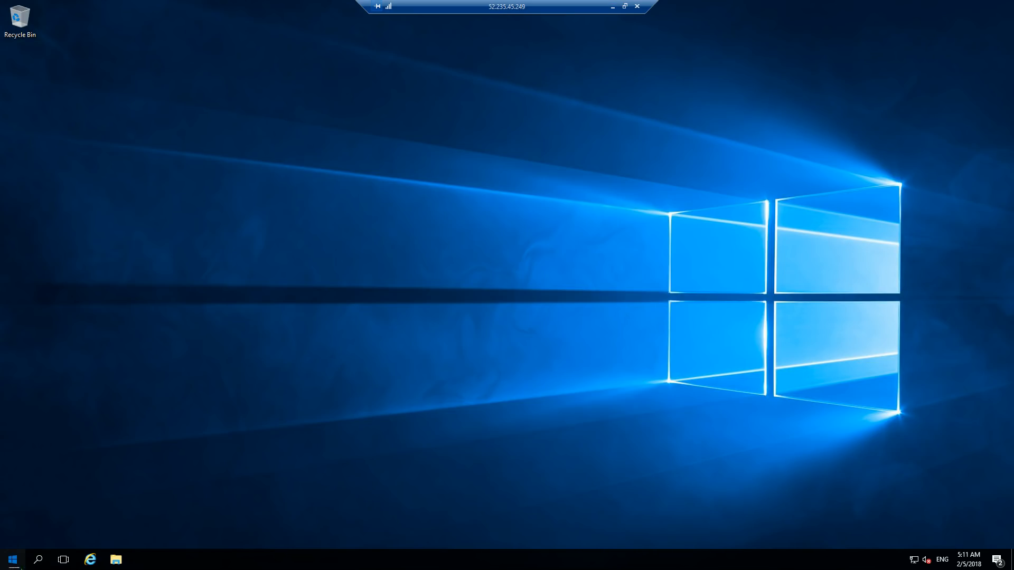
# - Disconnect from the virtual machine's remote session without shutting it down
pyautogui.click(20, 567)
pyautogui.click(12, 566)
pyautogui.click(12, 564)
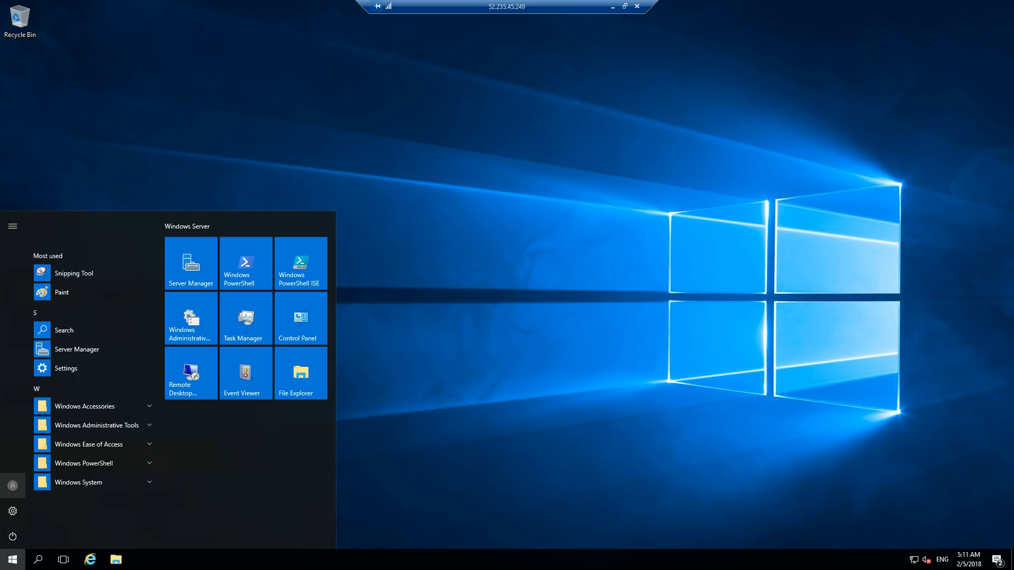
pyautogui.click(13, 537)
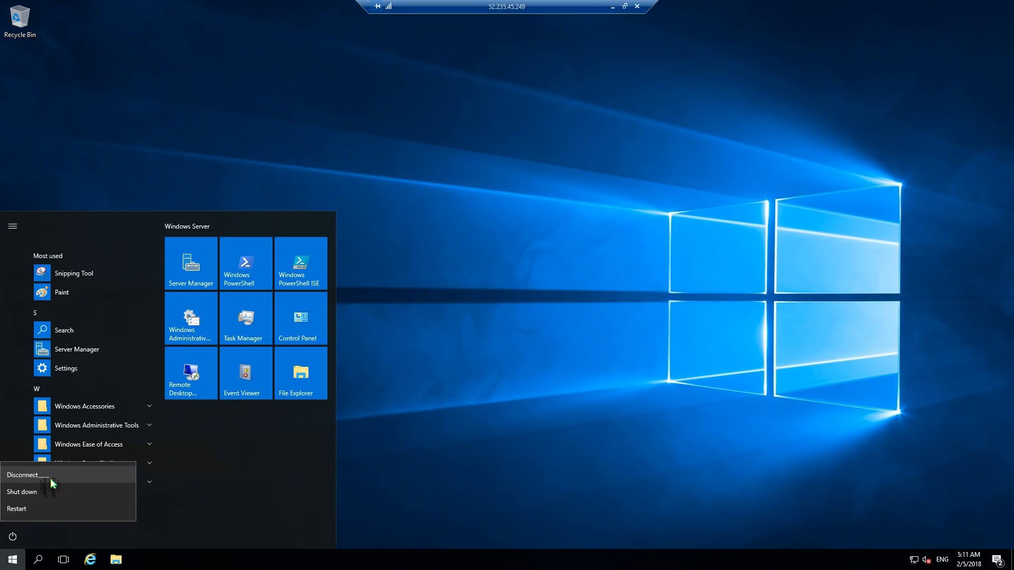
pyautogui.click(22, 475)
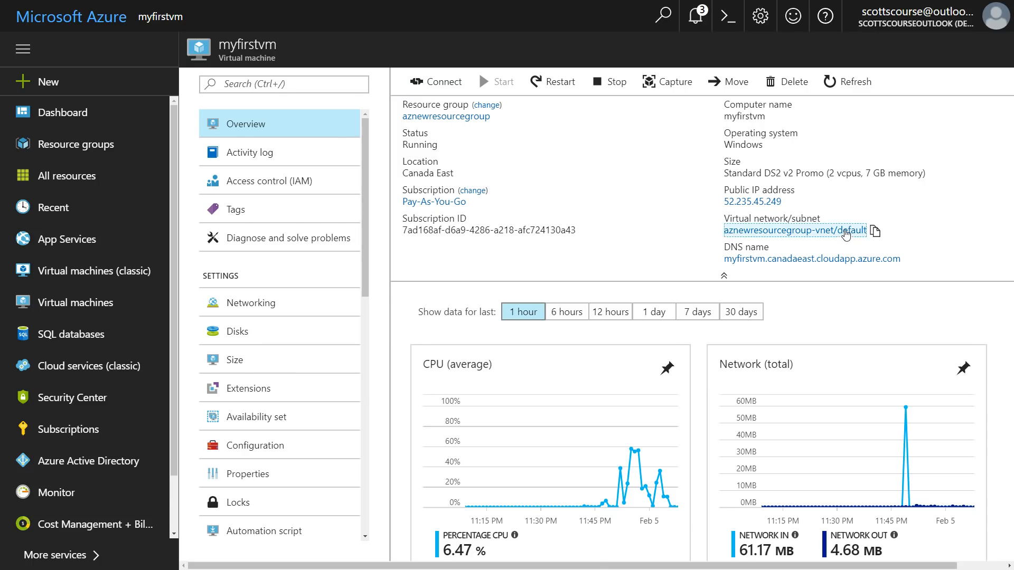
# - In the Azure portal, open the default subnet of the virtual network aznewresourcegroup-vnet
pyautogui.click(843, 231)
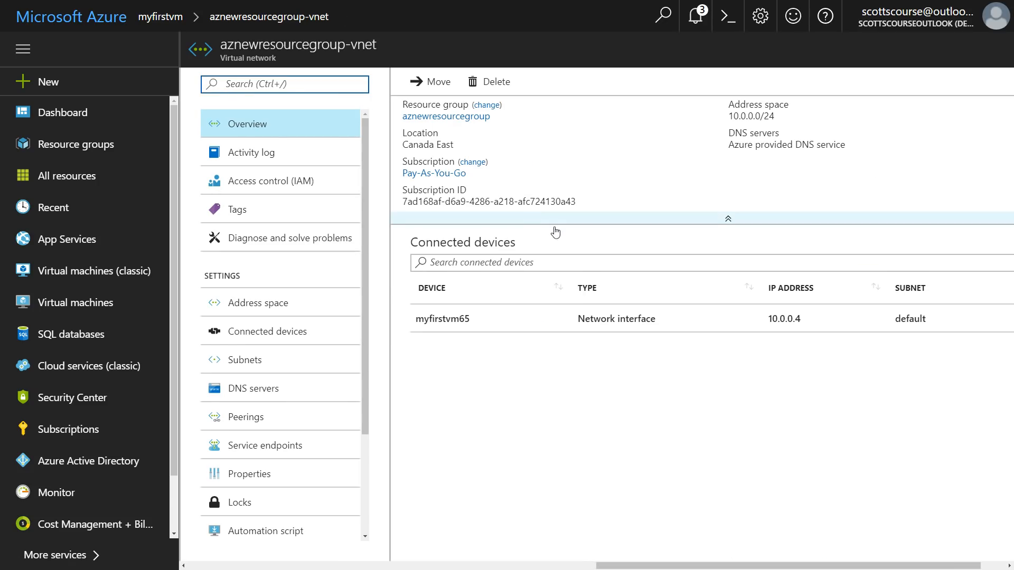
pyautogui.click(259, 361)
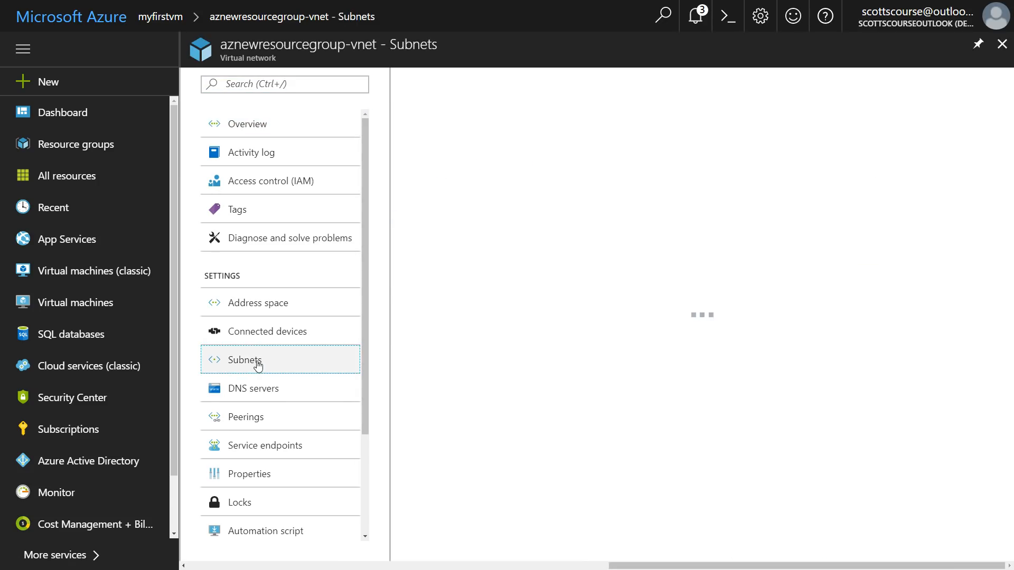
pyautogui.click(443, 173)
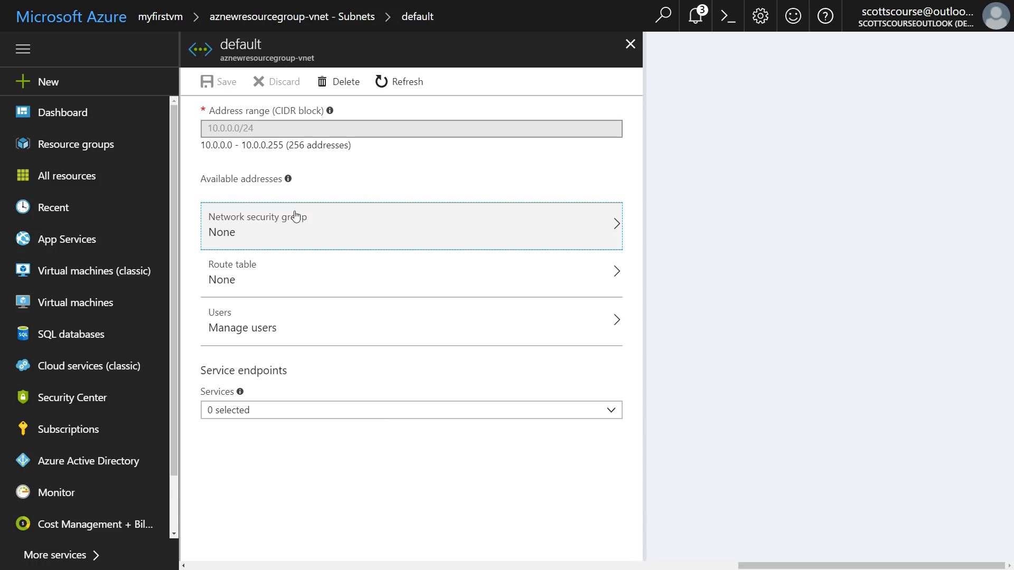
# - Open the inbound security rules of myfirstvm-nsg, the network security group of the virtual network's connected interface myfirstvm65
pyautogui.click(630, 44)
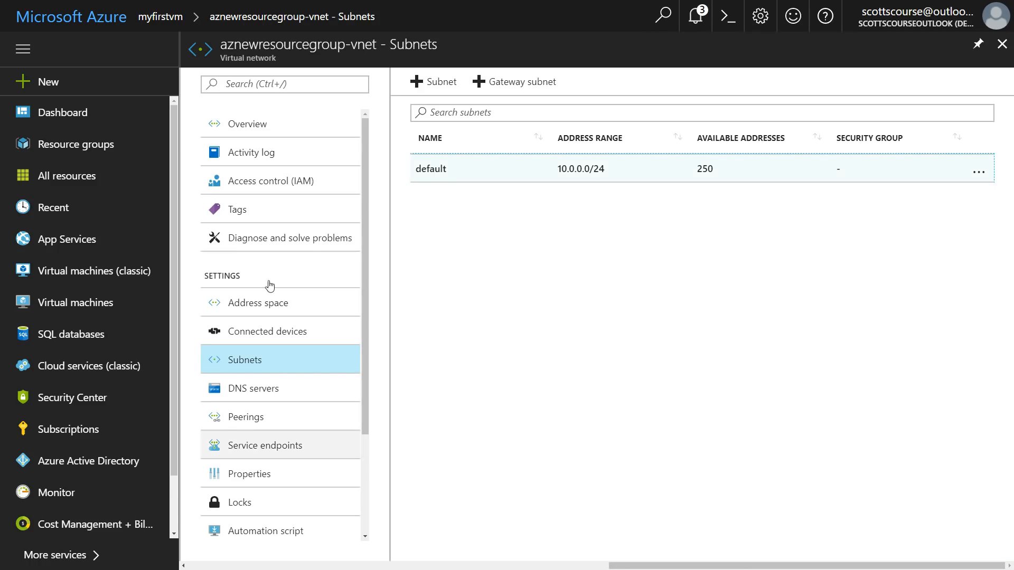
pyautogui.click(261, 133)
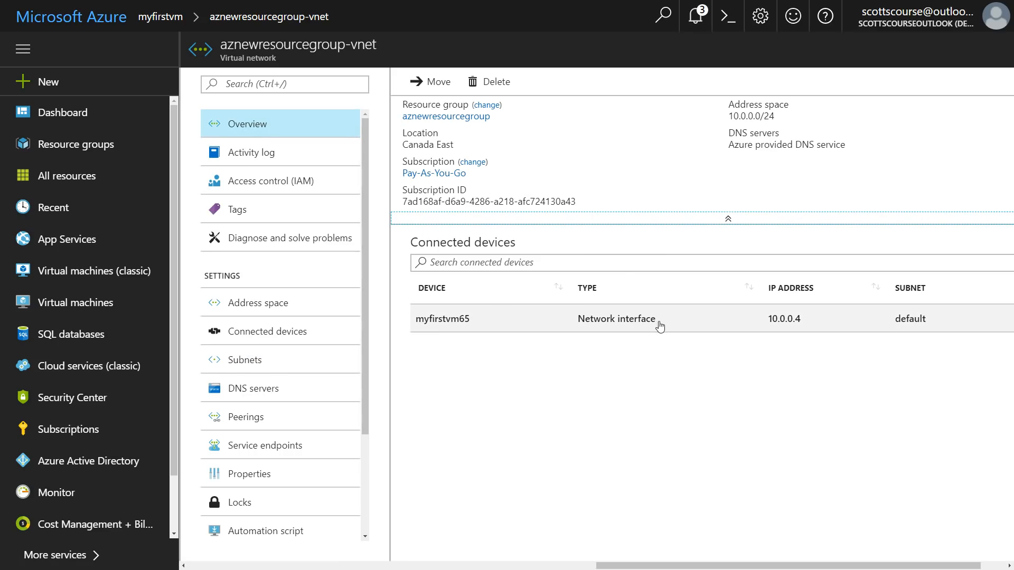
pyautogui.click(485, 320)
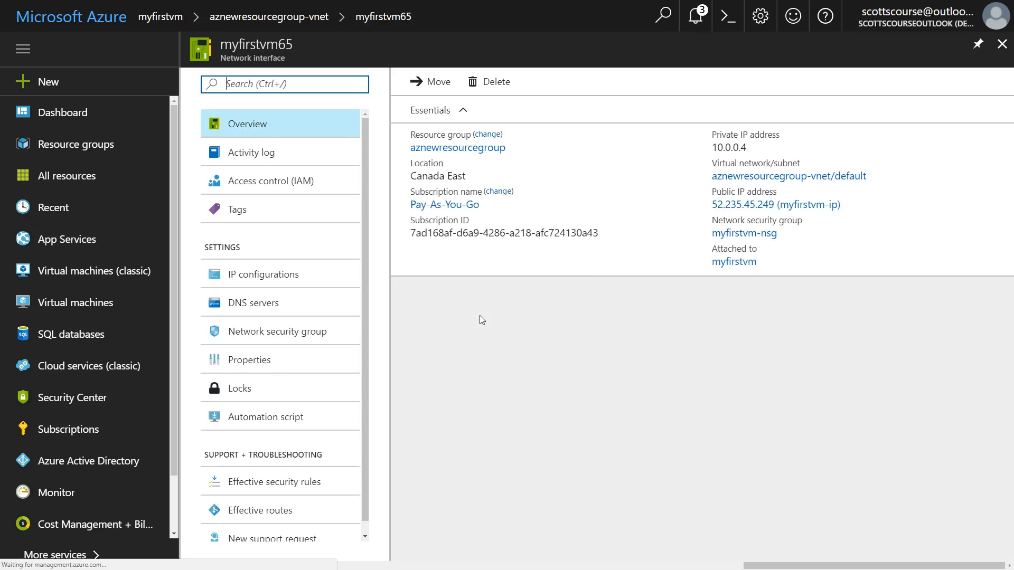
pyautogui.click(755, 236)
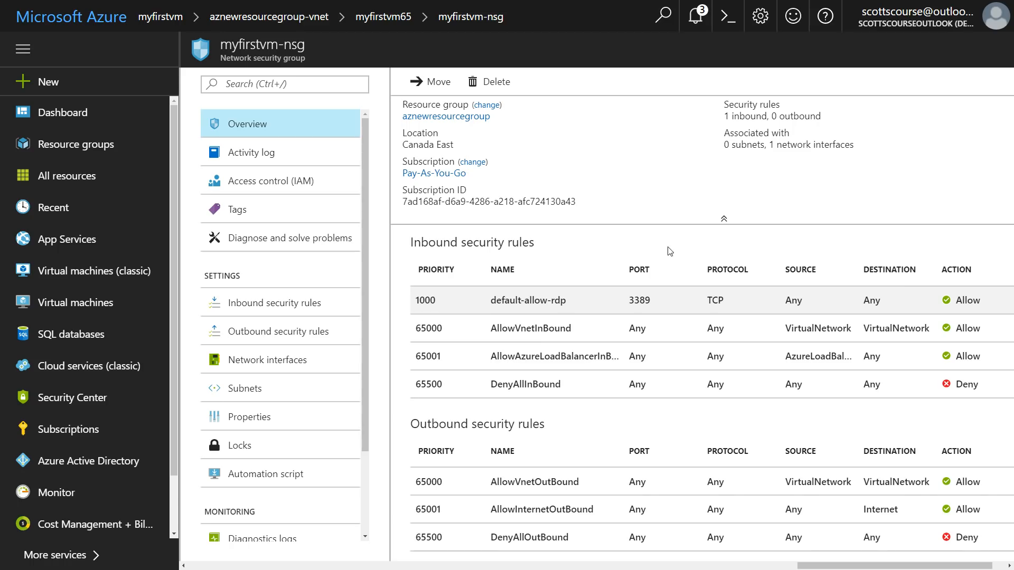
pyautogui.click(270, 311)
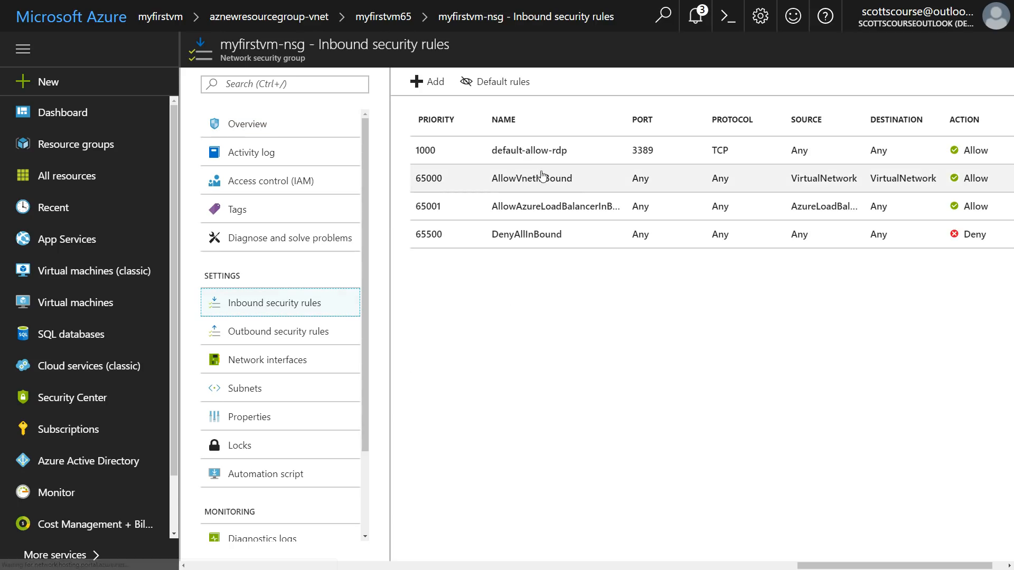
# - Add a basic inbound security rule to myfirstvm-nsg for the HTTP service on port 80 with priority 100
pyautogui.click(426, 82)
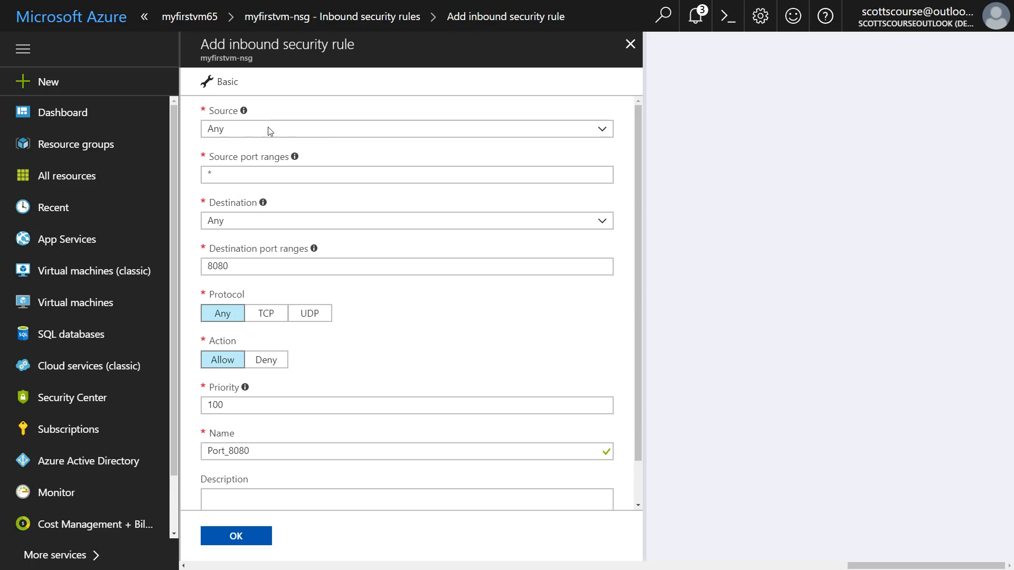
pyautogui.click(242, 132)
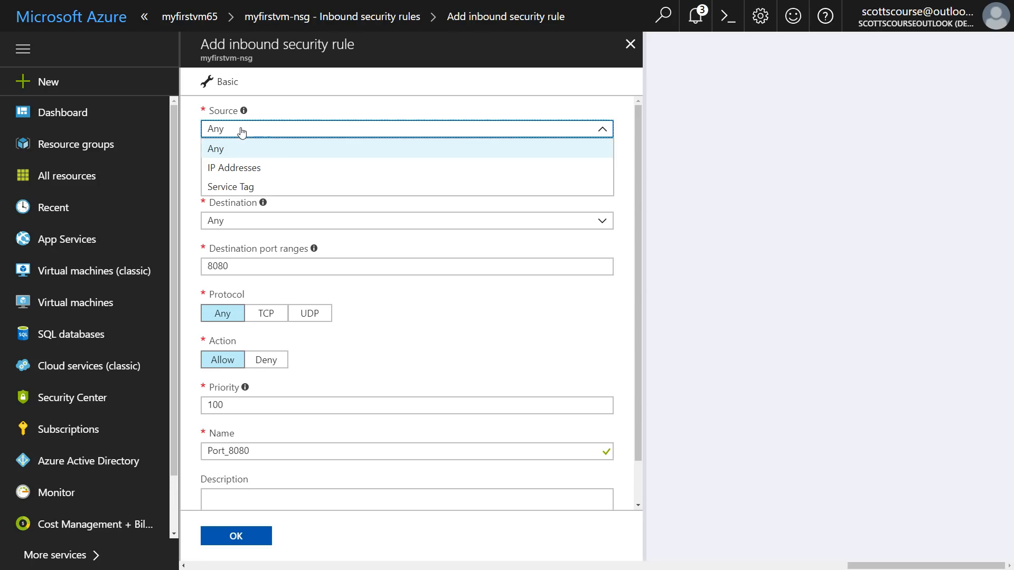
pyautogui.click(256, 149)
pyautogui.click(270, 169)
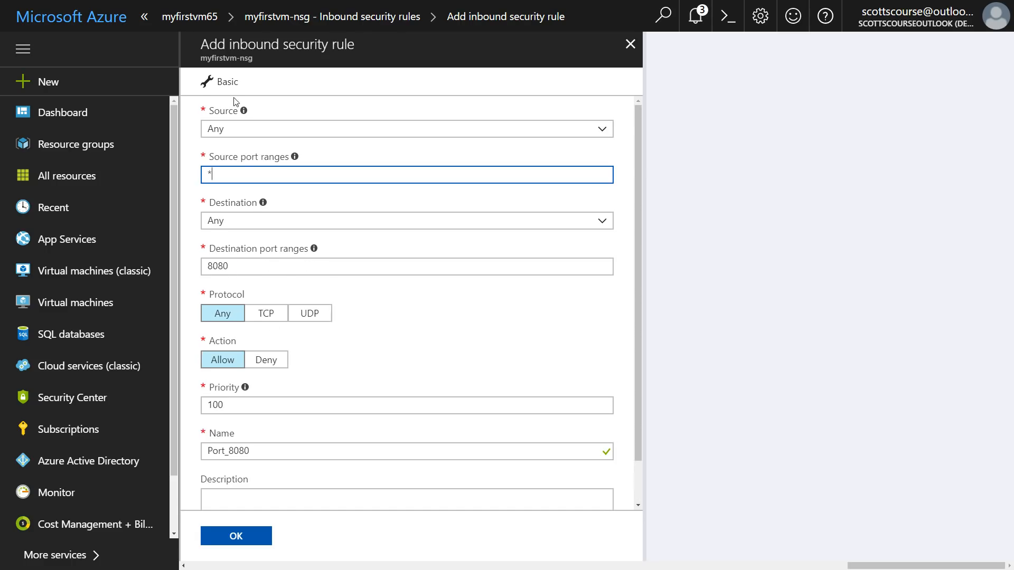
pyautogui.click(228, 83)
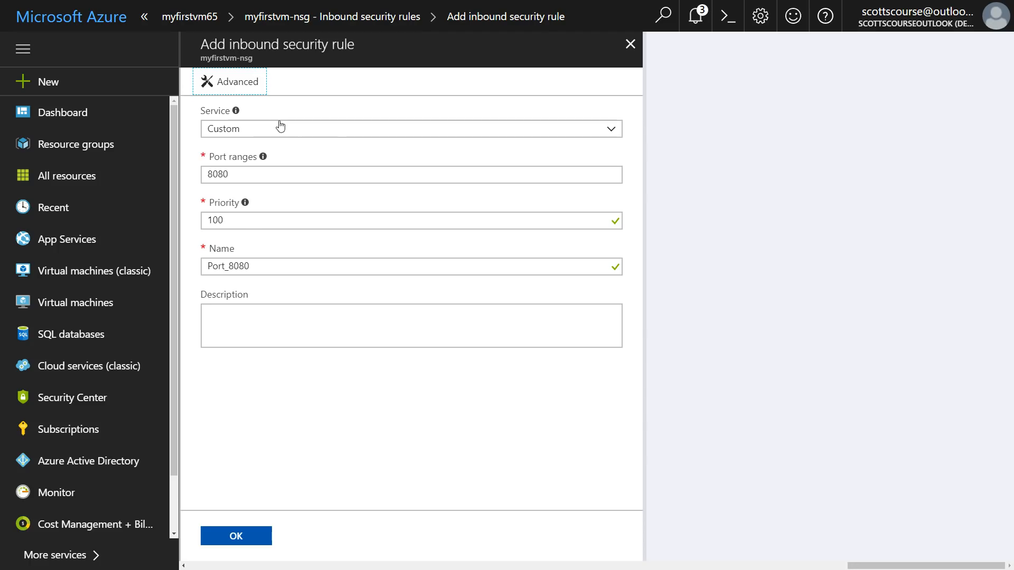
pyautogui.click(254, 129)
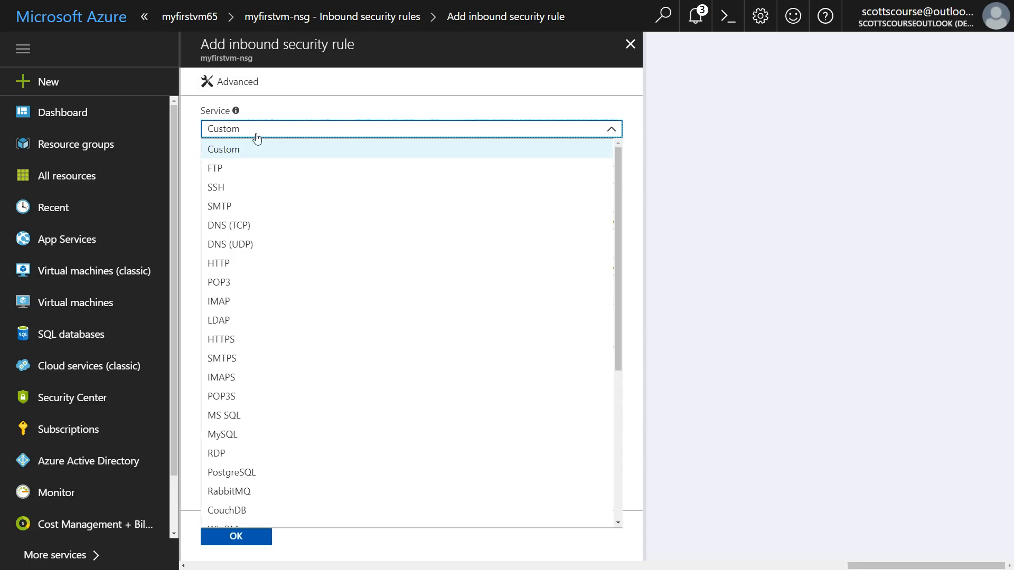
pyautogui.click(235, 265)
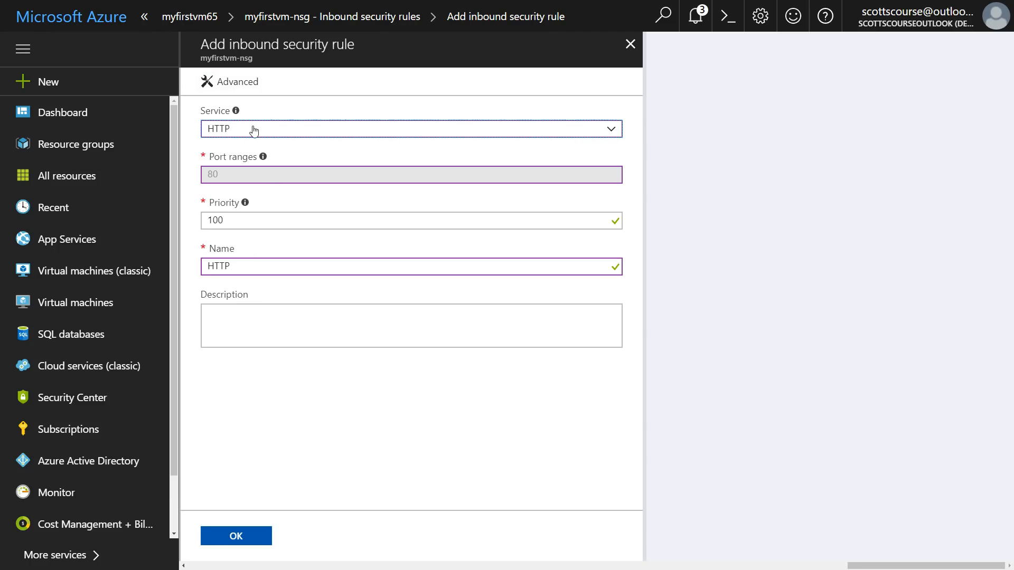
pyautogui.click(248, 538)
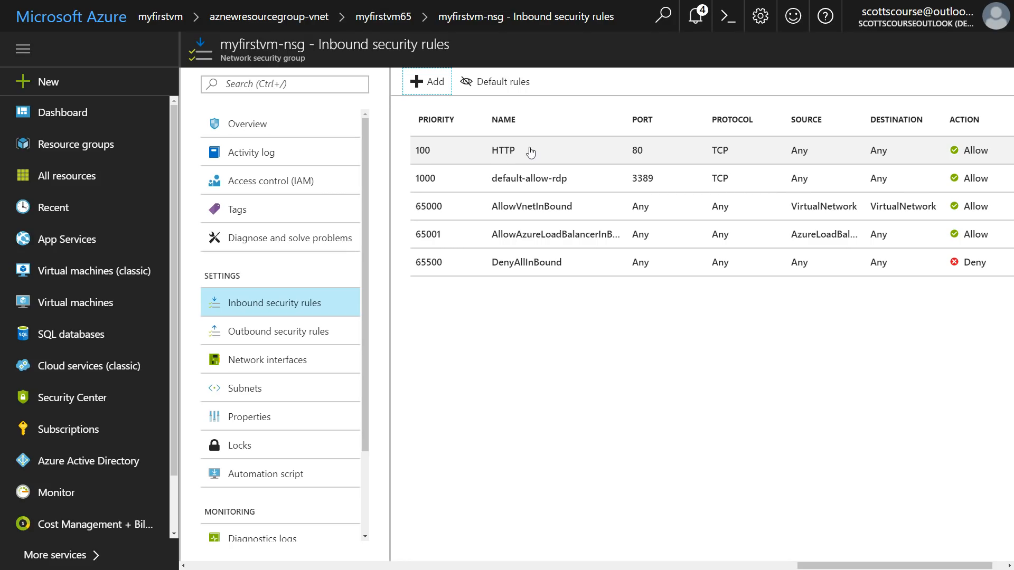
# - Add a basic inbound security rule for the HTTPS service on port 443 with priority 101
pyautogui.click(425, 89)
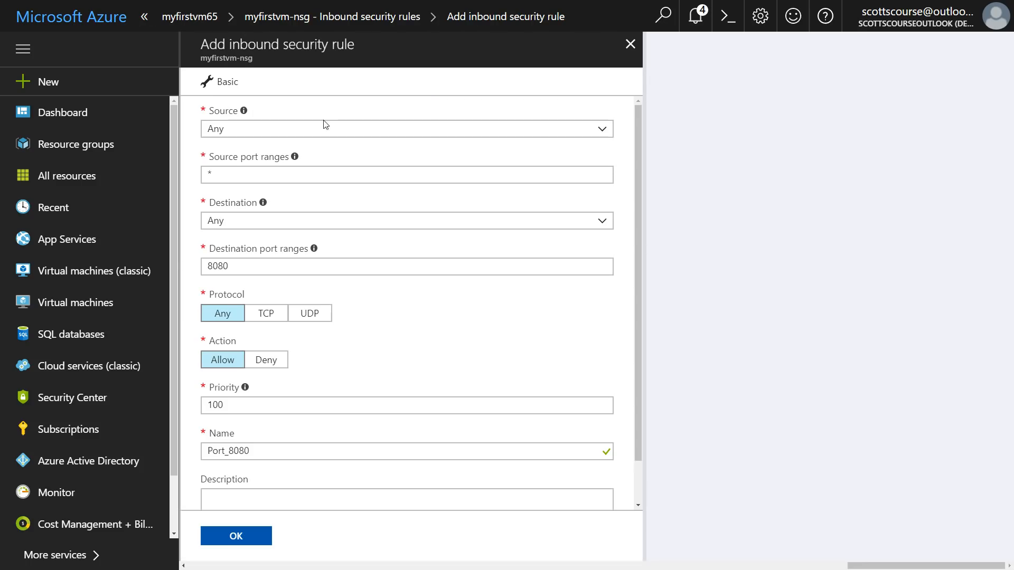
pyautogui.click(235, 90)
pyautogui.click(279, 131)
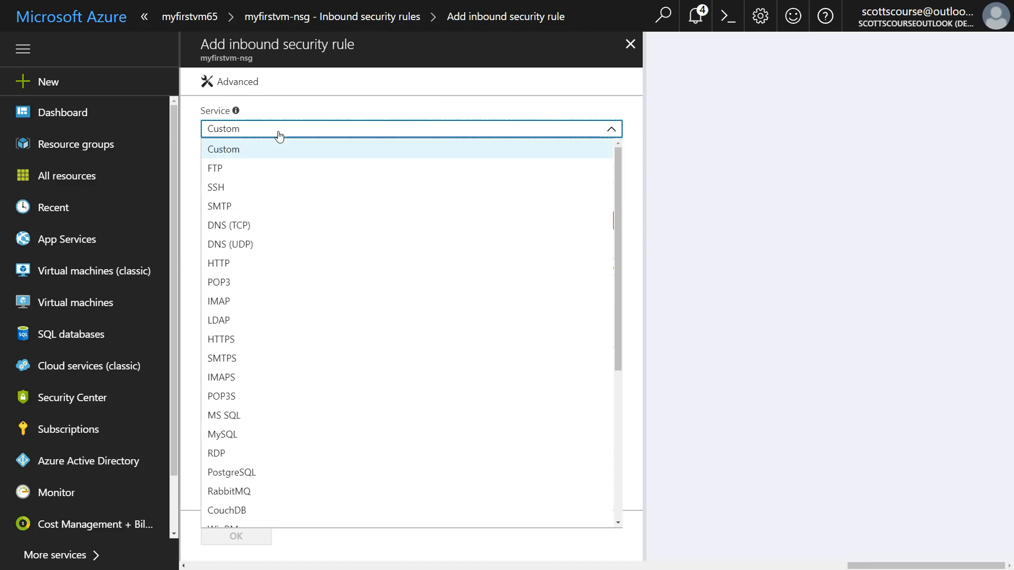
pyautogui.click(228, 340)
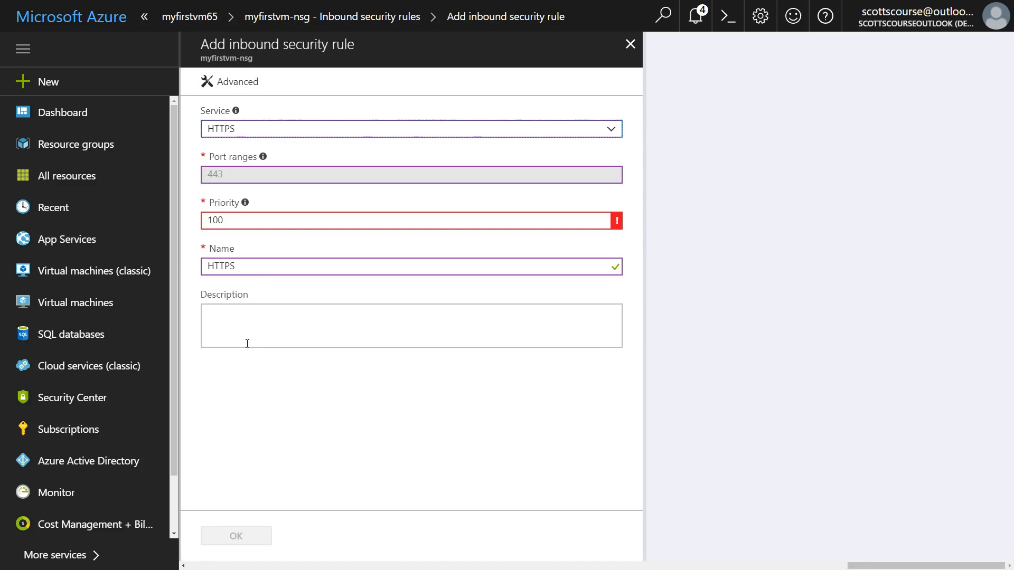
pyautogui.click(226, 220)
pyautogui.press('BackSpace')
pyautogui.write('1')
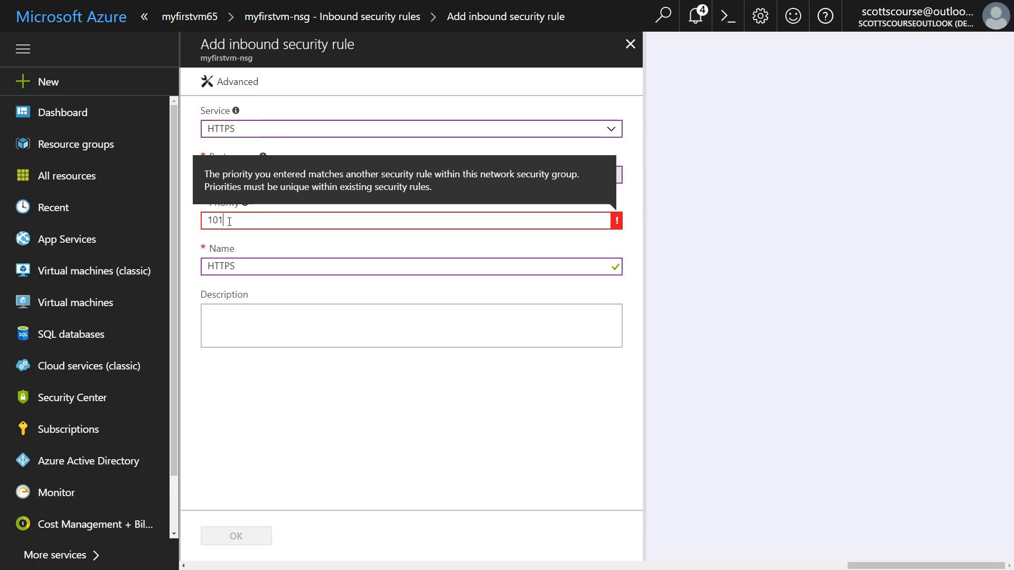
pyautogui.press('Tab')
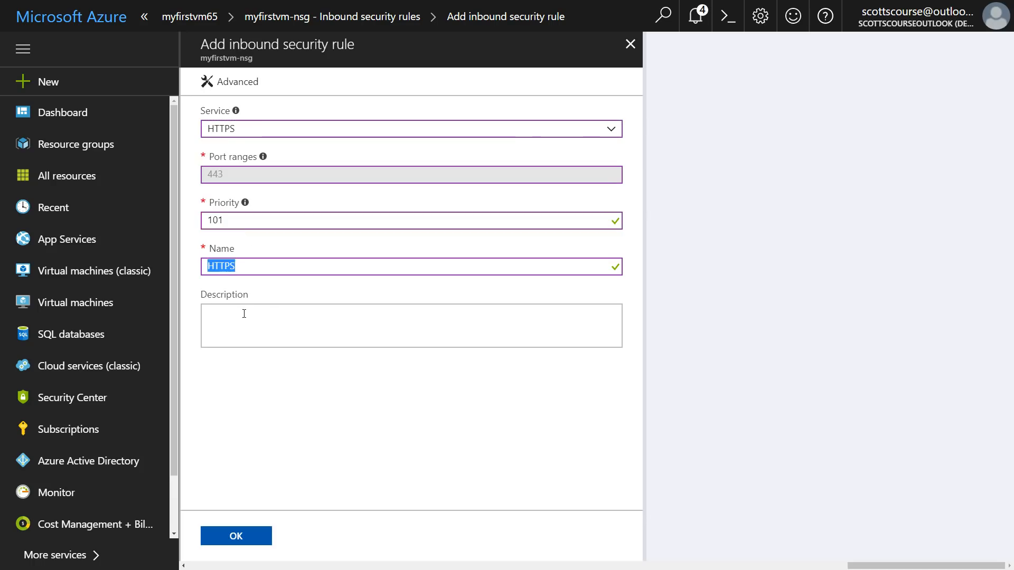
pyautogui.click(237, 536)
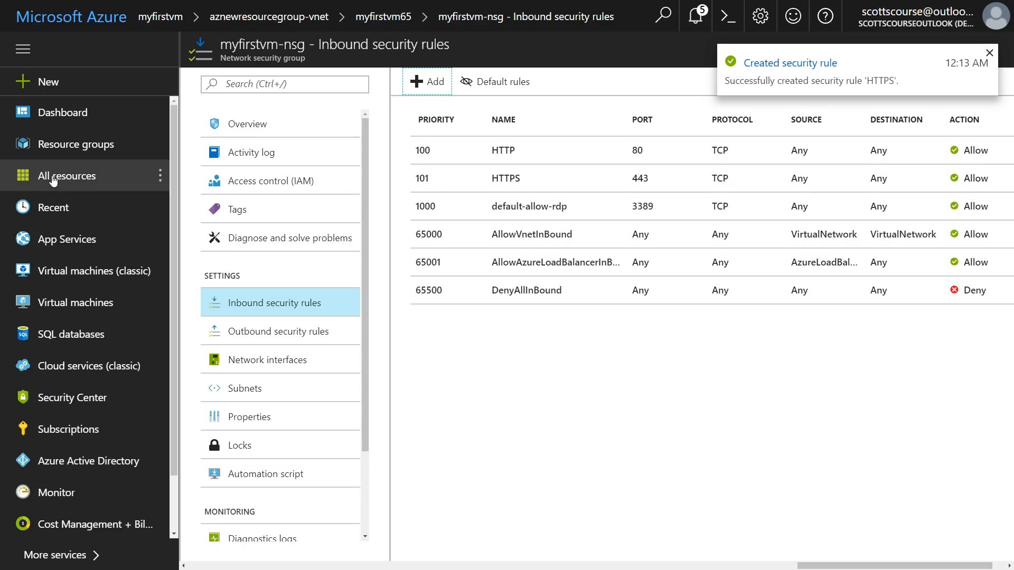
# - Open the overview of the virtual machine myfirstvm and copy its public IP address
pyautogui.click(74, 303)
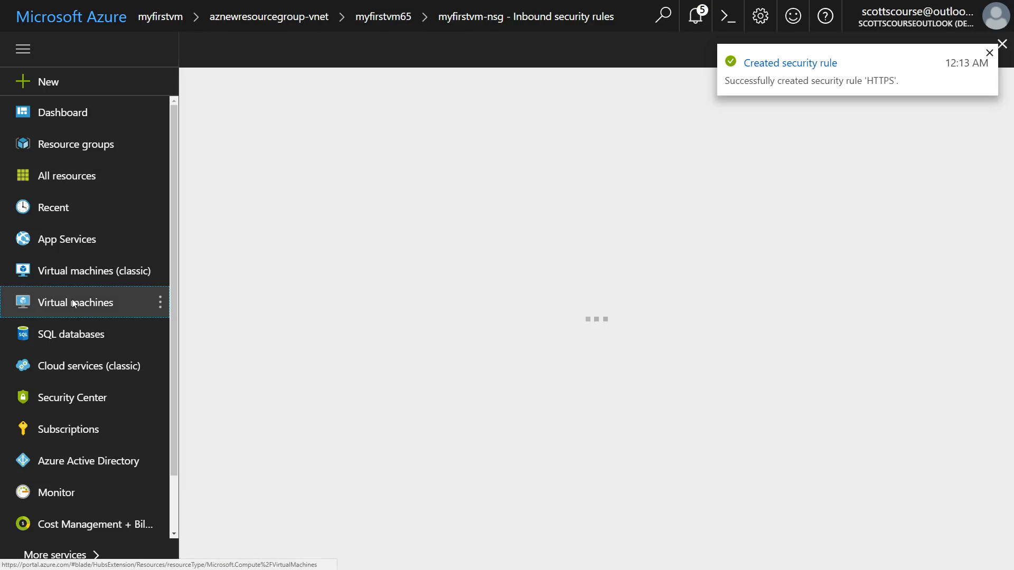
pyautogui.click(266, 215)
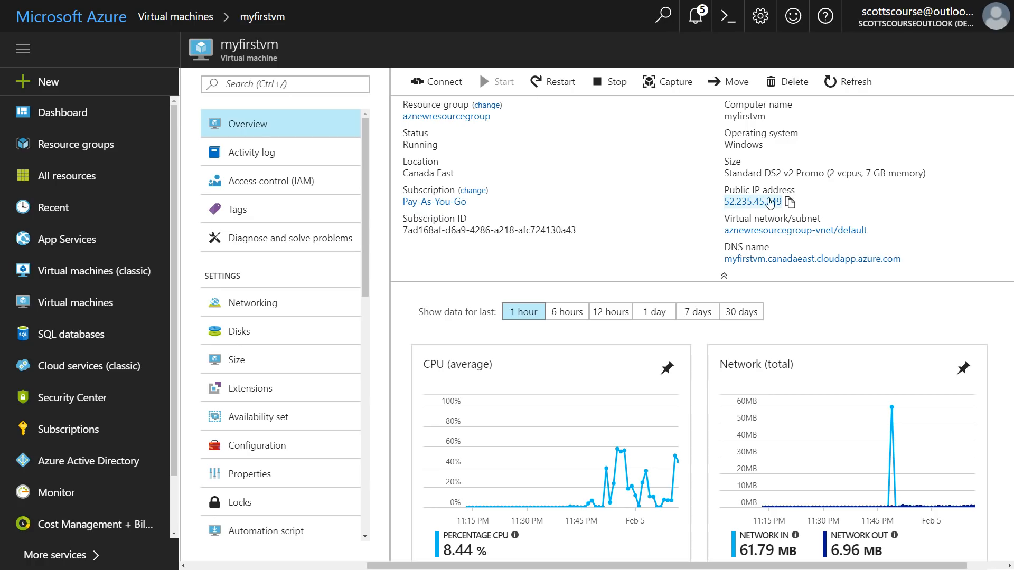
pyautogui.click(789, 203)
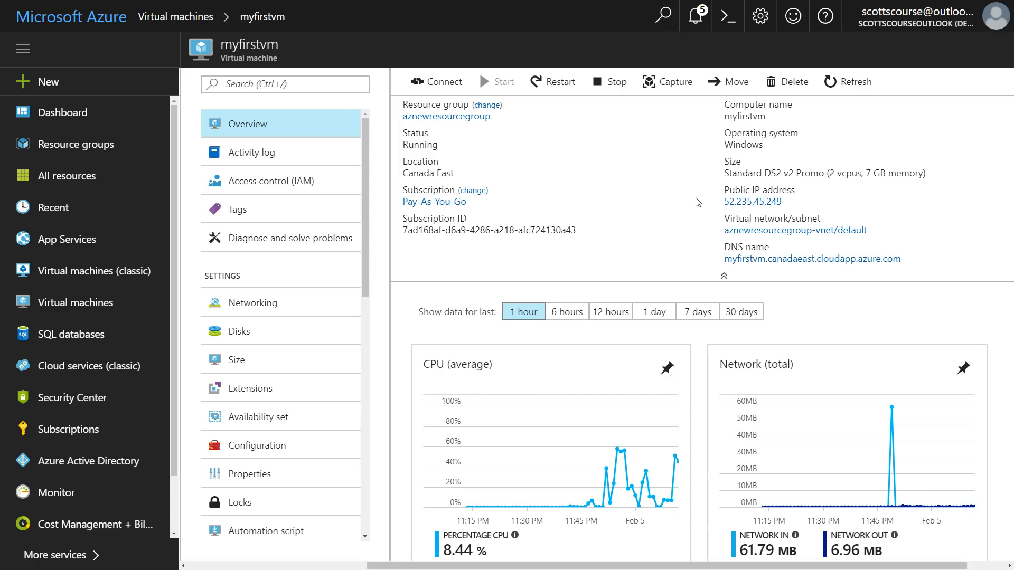
# - Exit the browser's full-screen view and load the copied public IP address in a new tab
pyautogui.click(685, 189)
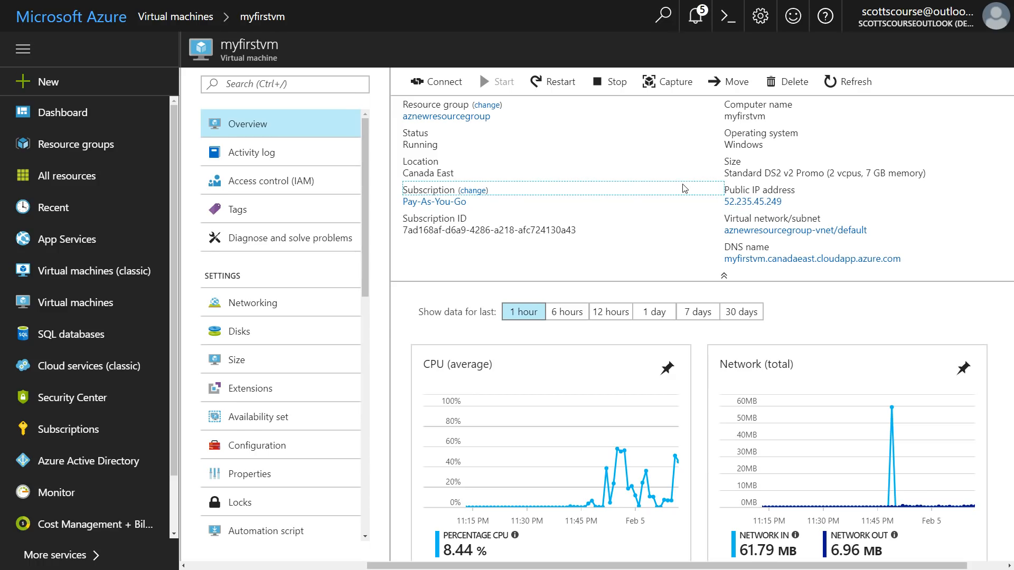
pyautogui.press('F11')
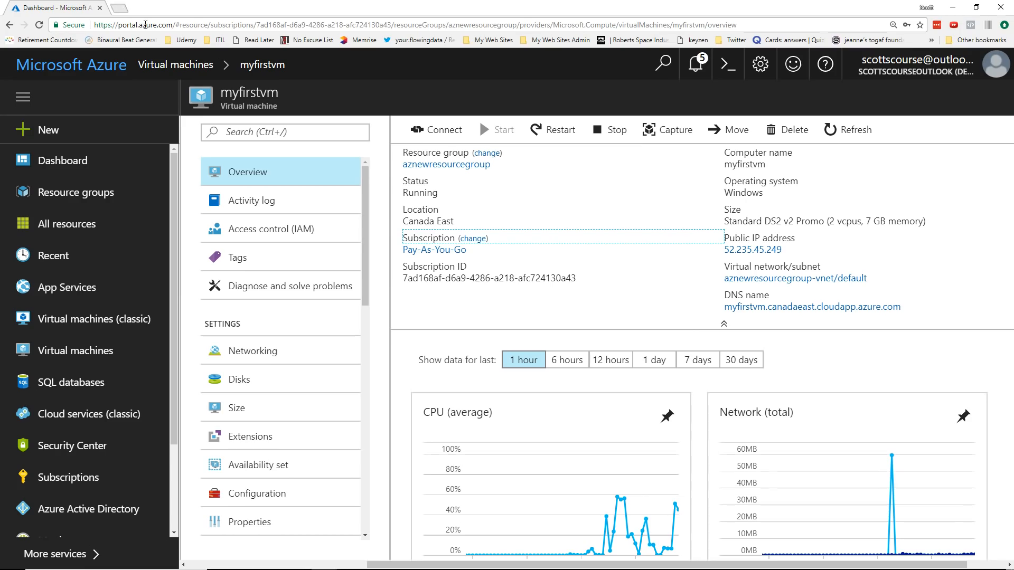
pyautogui.click(125, 9)
pyautogui.hotkey('ctrl', 'v')
pyautogui.press('Return')
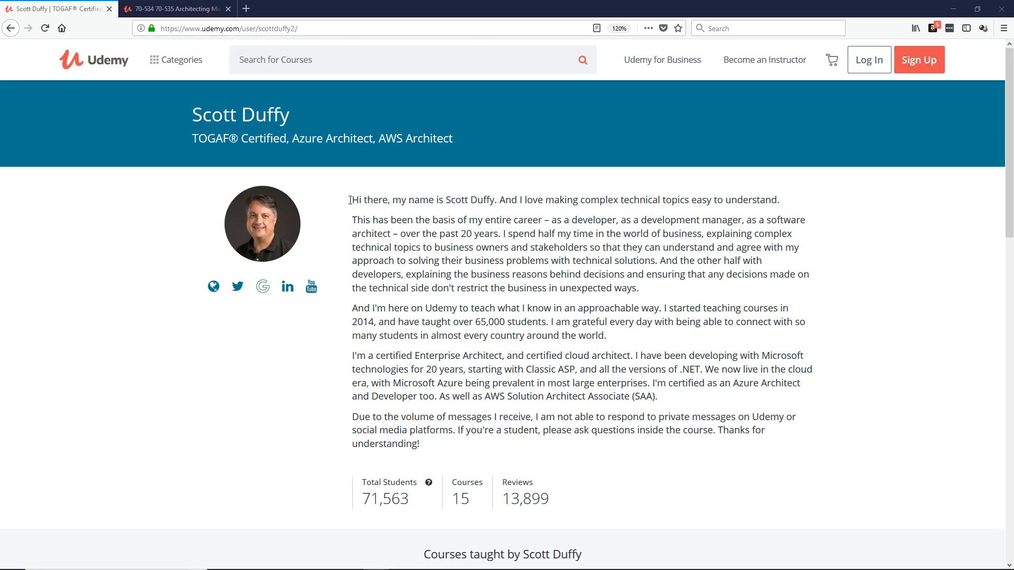
# - On the instructor's Udemy profile, open the course Microsoft Azure and Cloud Computing: The Basics in a separate tab and browse the course list
pyautogui.scroll(-8, 456, 244)
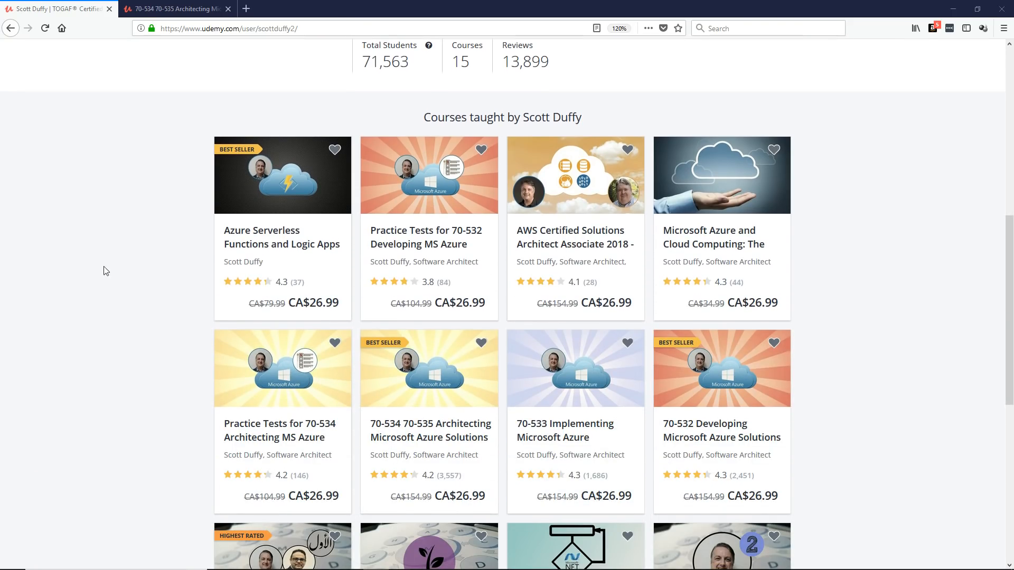
pyautogui.rightClick(735, 234)
pyautogui.click(750, 241)
pyautogui.click(212, 9)
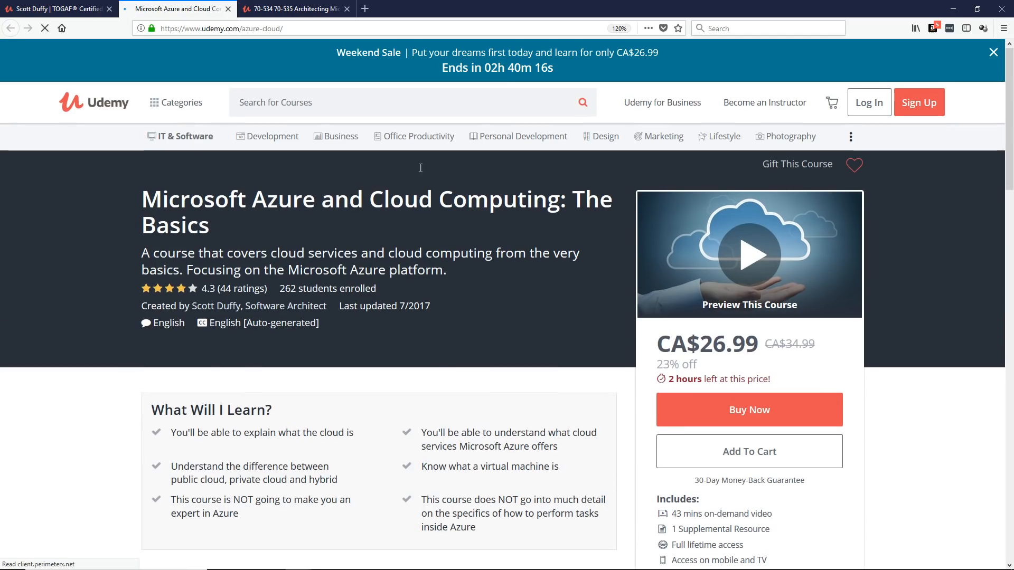
pyautogui.click(79, 9)
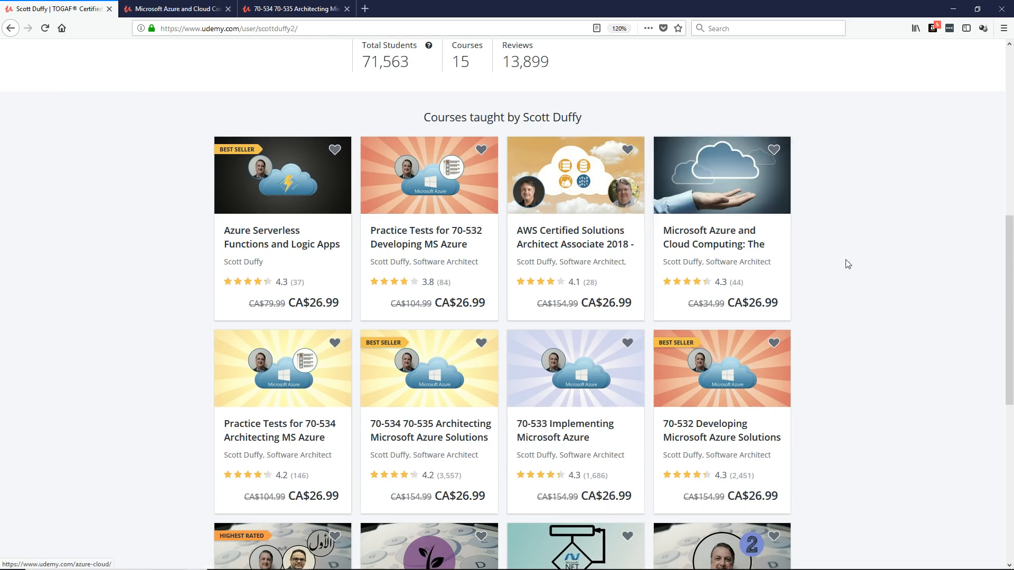
pyautogui.scroll(-3, 874, 308)
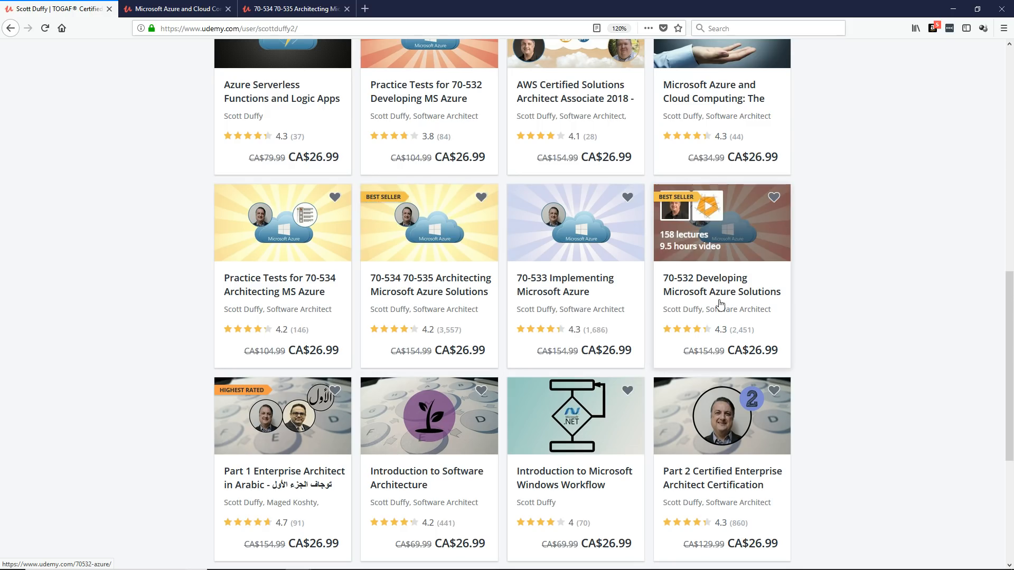
pyautogui.click(293, 9)
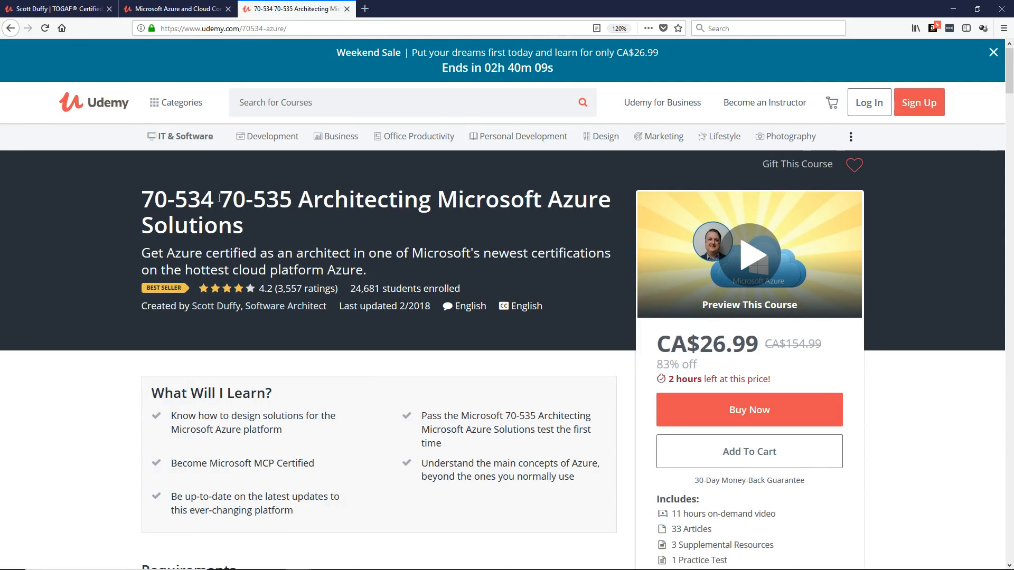
pyautogui.moveTo(226, 196); pyautogui.dragTo(297, 197)
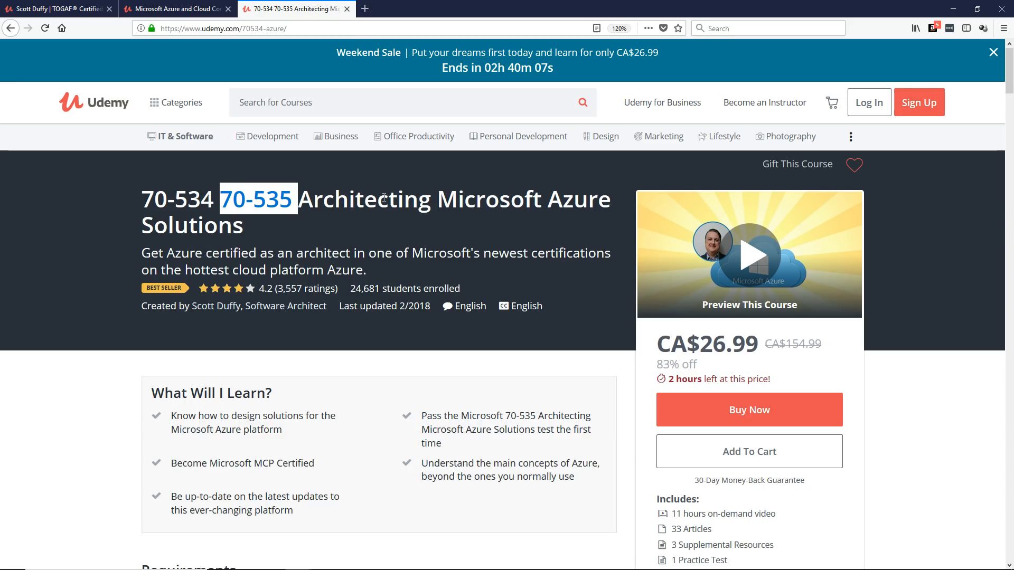
pyautogui.scroll(-2, 431, 195)
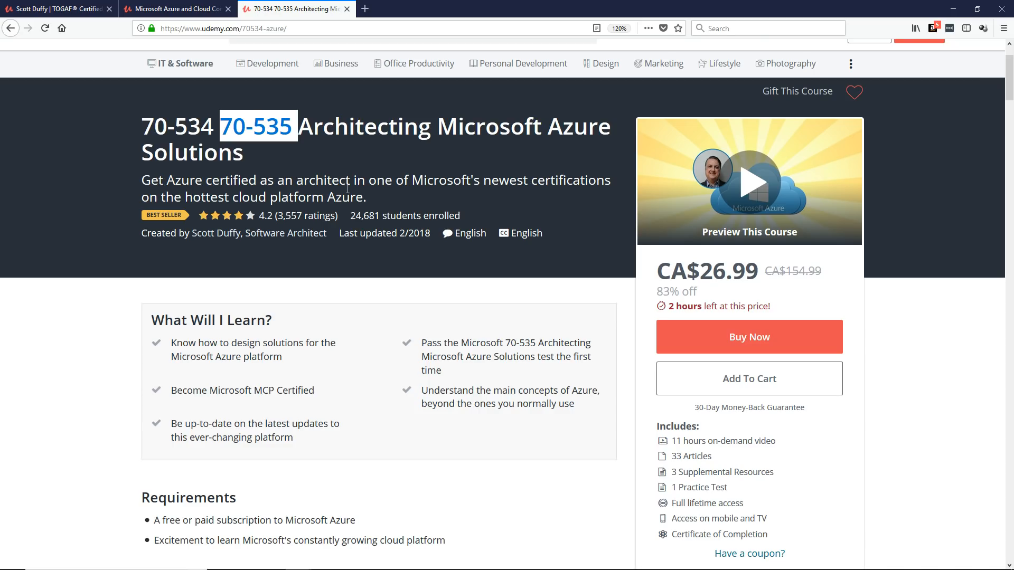
pyautogui.scroll(2, 228, 211)
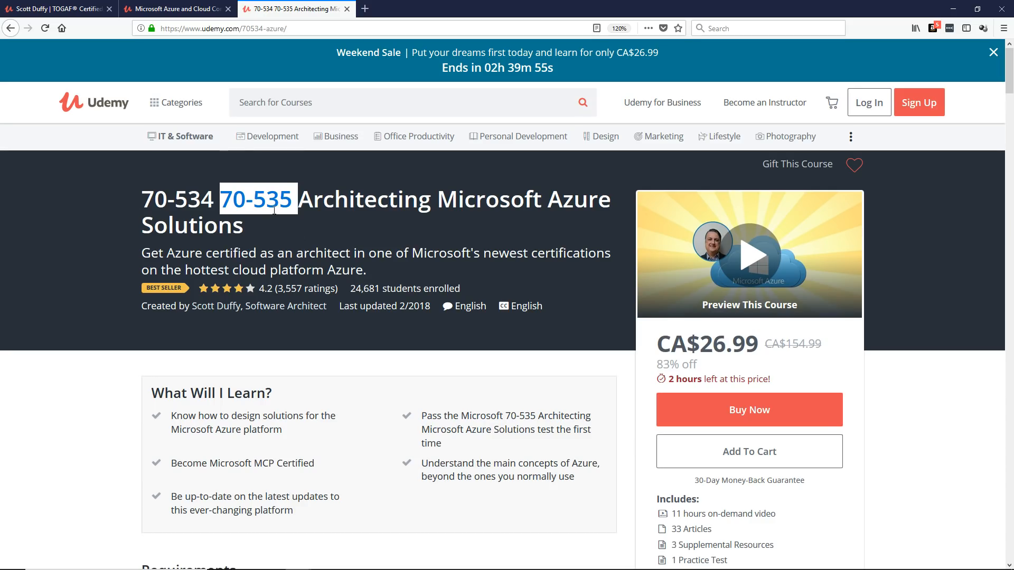
pyautogui.click(300, 227)
pyautogui.scroll(-4, 112, 211)
pyautogui.scroll(-15, 96, 206)
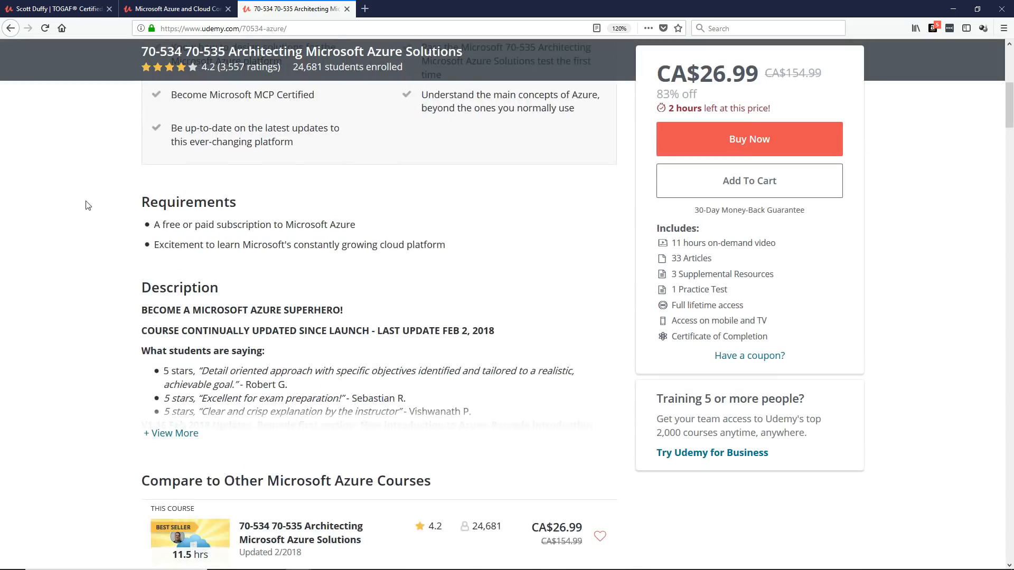
pyautogui.scroll(-12, 83, 205)
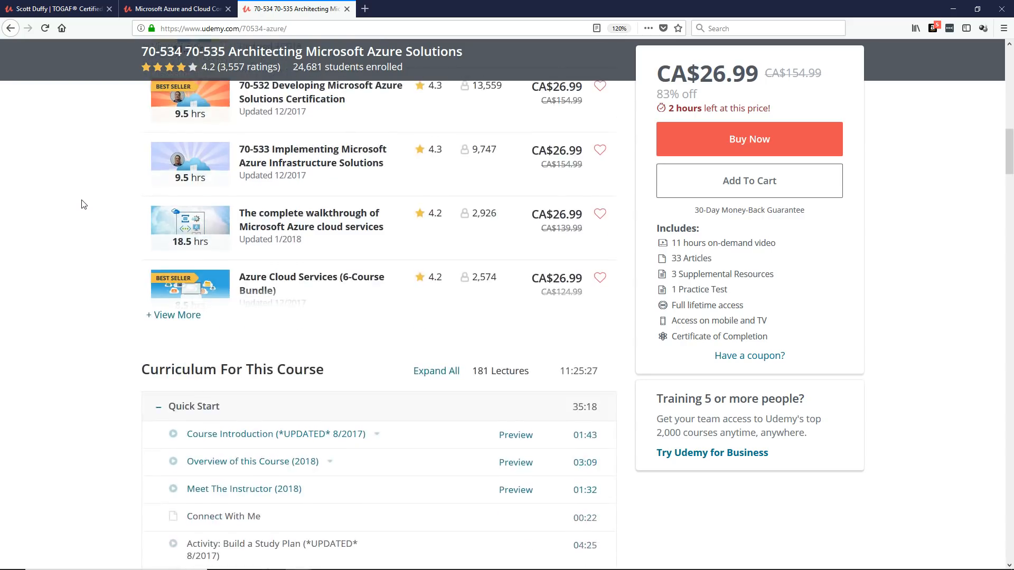
pyautogui.scroll(-4, 83, 204)
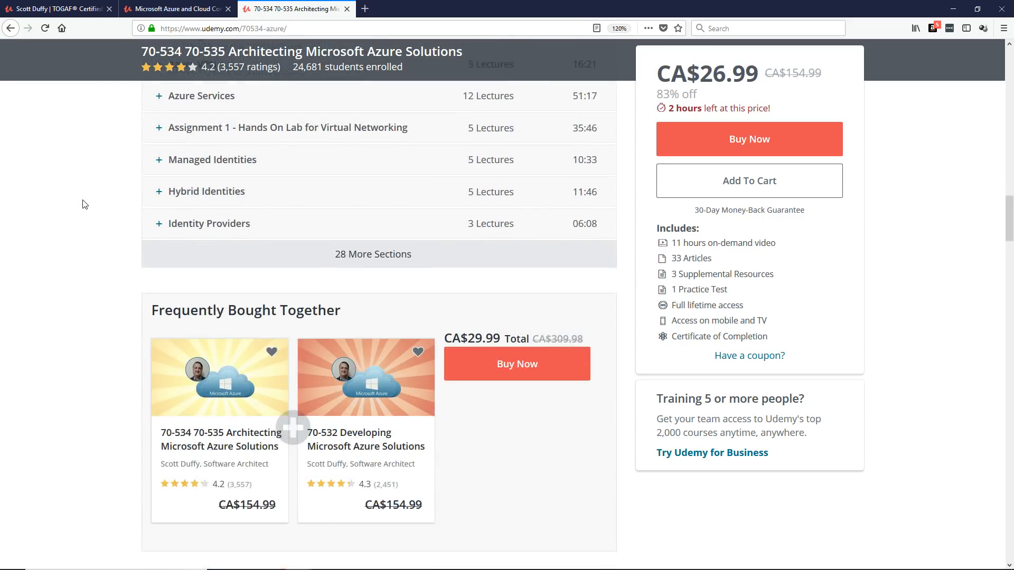
pyautogui.scroll(3, 85, 203)
# - Return to the instructor's Udemy profile and look over the list of courses taught
pyautogui.hotkey('ctrl', 'pageup')
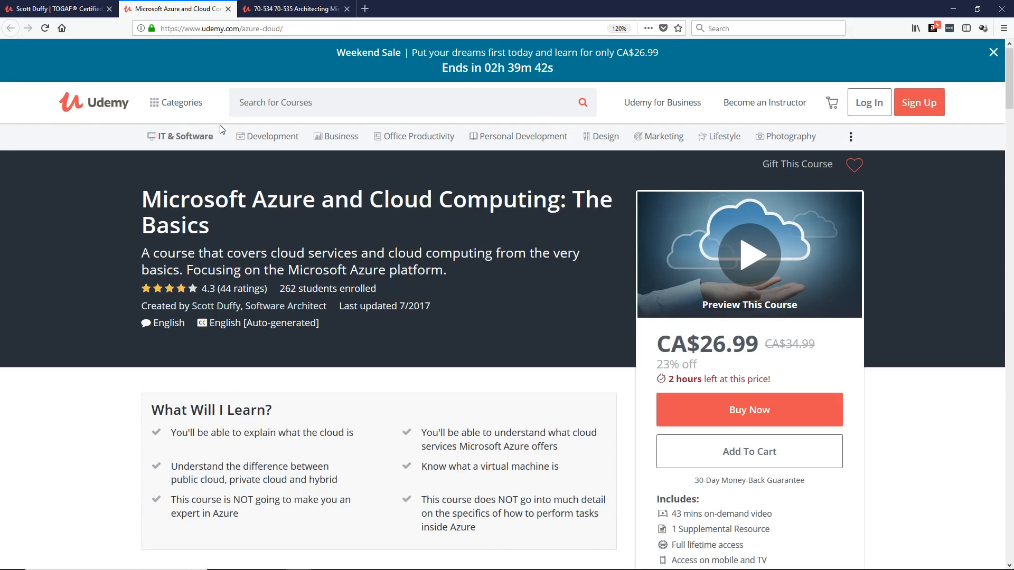
pyautogui.moveTo(176, 103)
pyautogui.moveTo(222, 203)
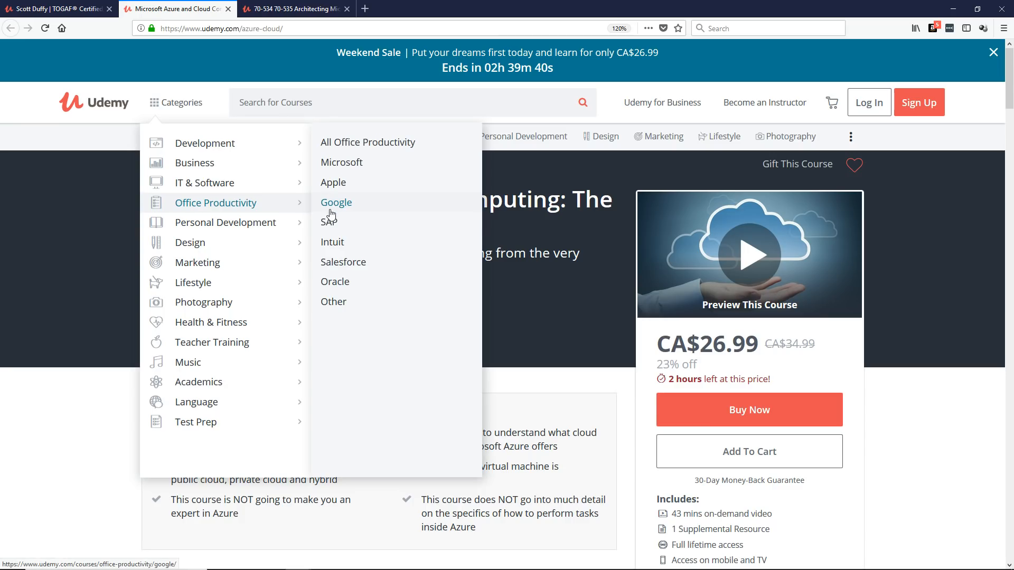
pyautogui.click(58, 8)
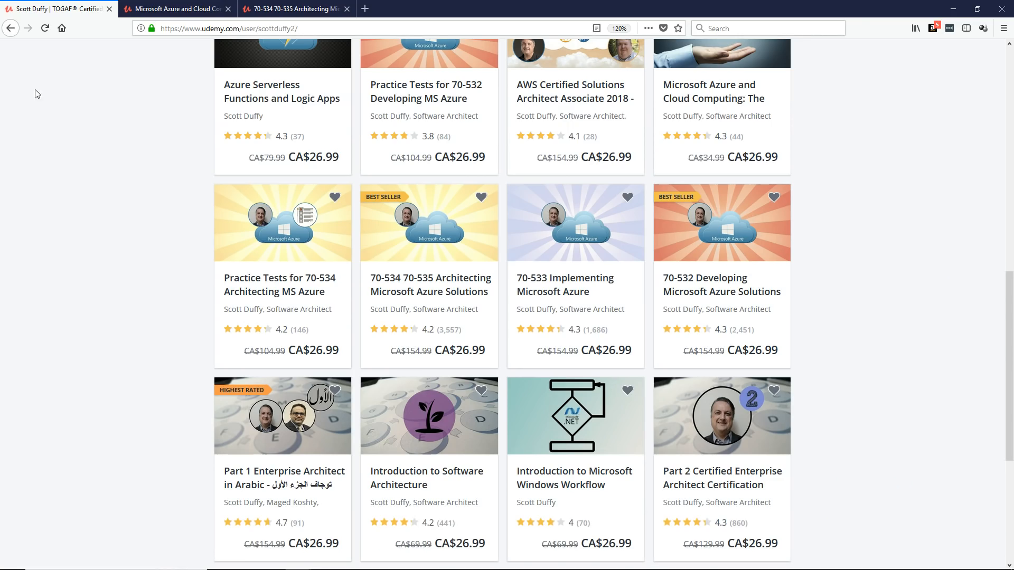
pyautogui.scroll(3, 106, 269)
pyautogui.scroll(-4, 106, 269)
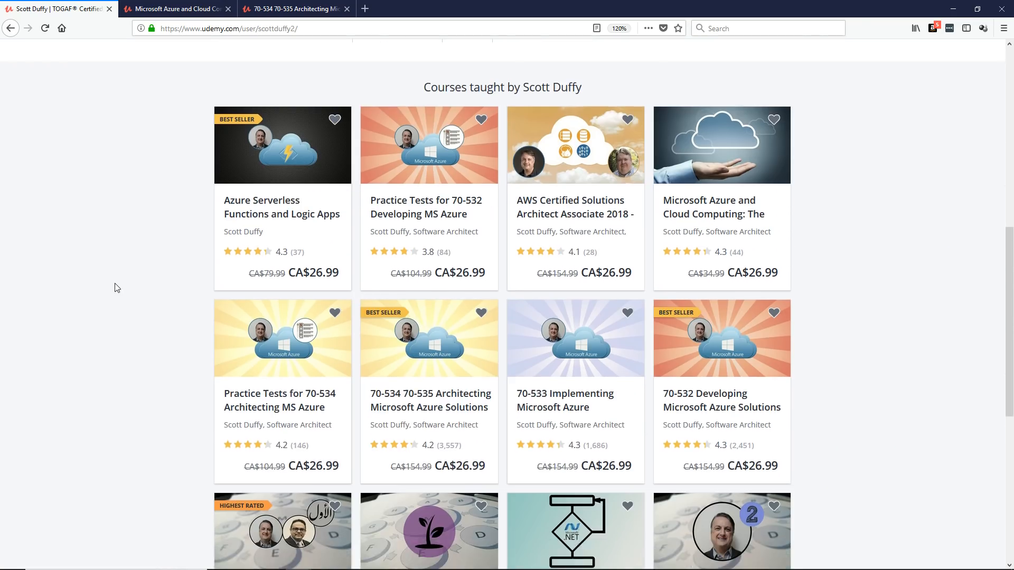
pyautogui.scroll(4, 74, 222)
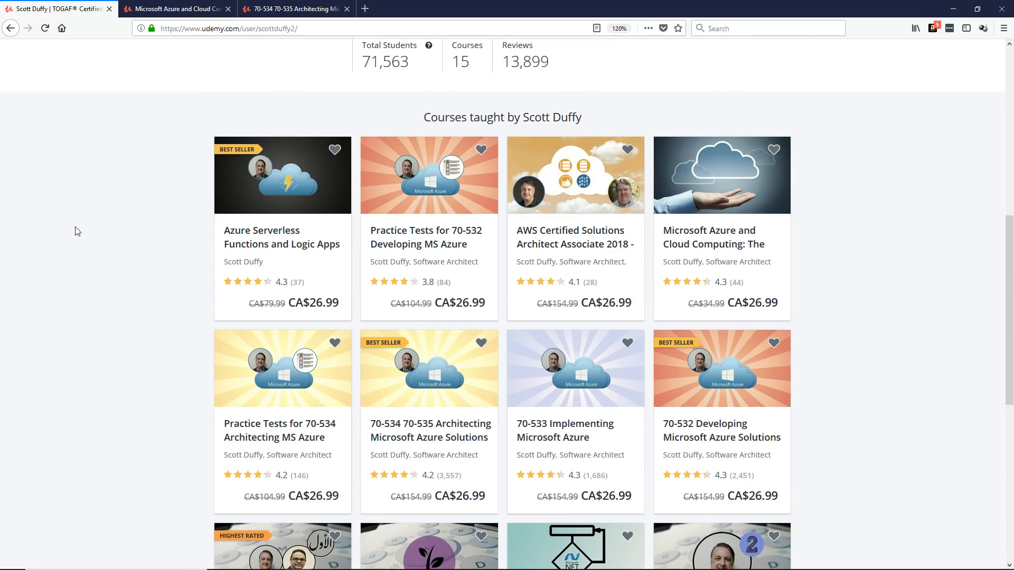